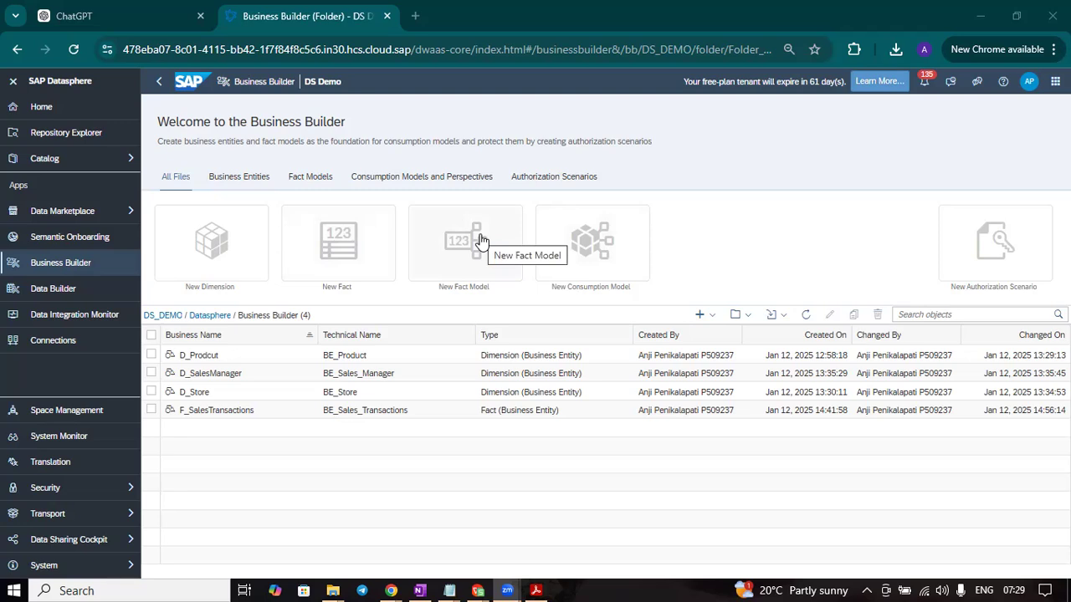
# Start a new fact model with the business name Sales and the technical name FM_Sales, and proceed to choosing its source
pyautogui.click(312, 180)
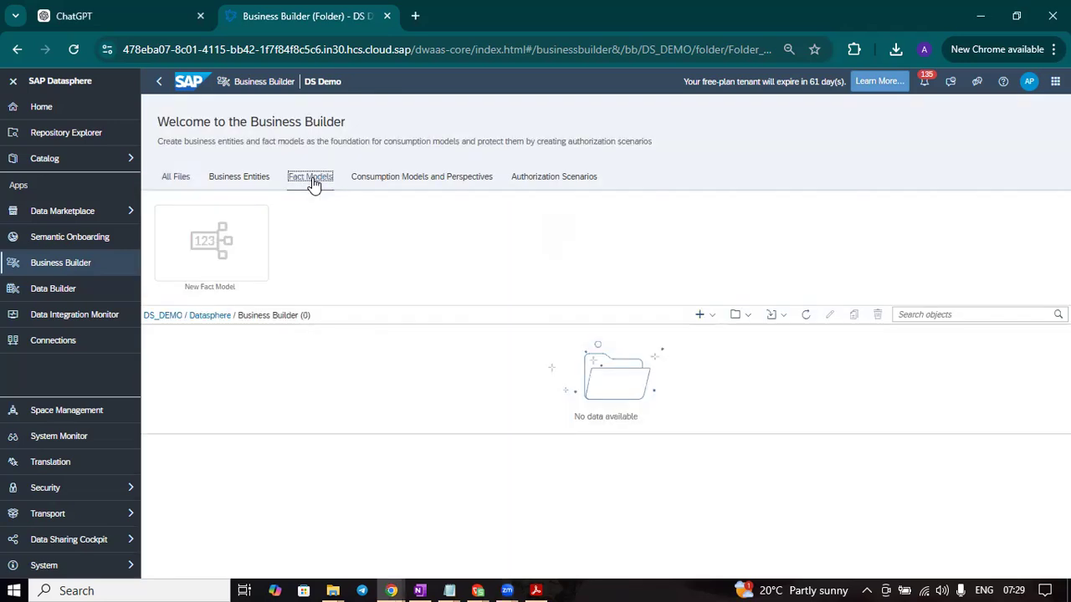
pyautogui.click(174, 176)
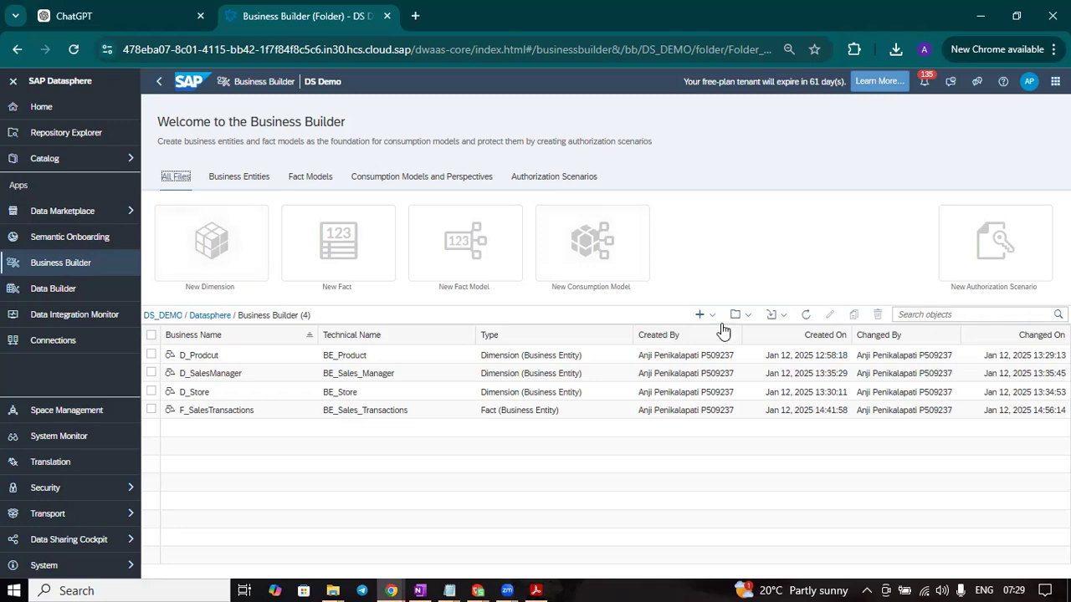
pyautogui.click(713, 315)
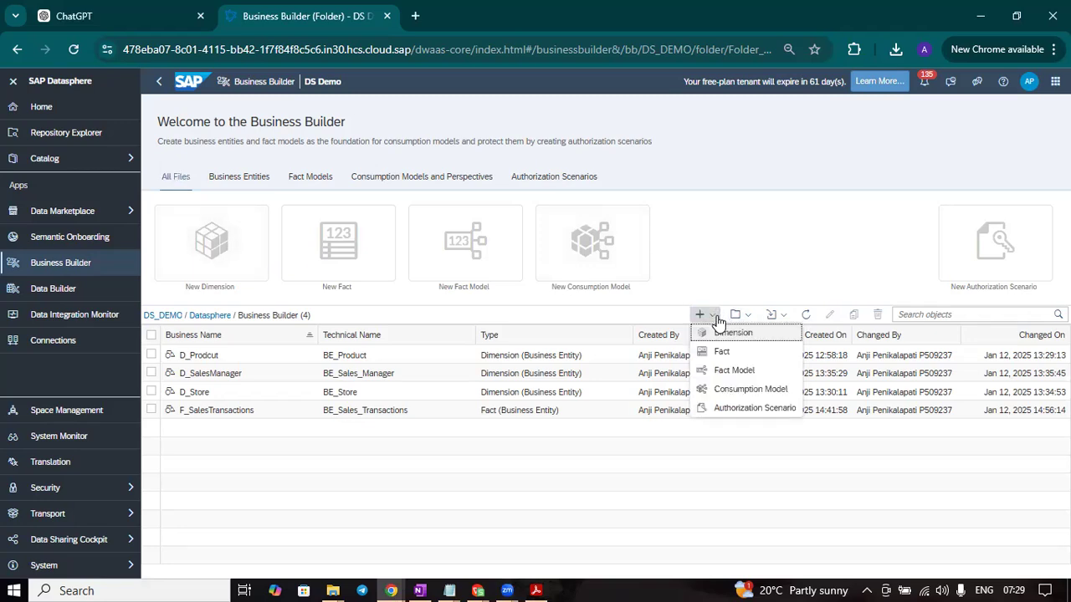
pyautogui.click(750, 373)
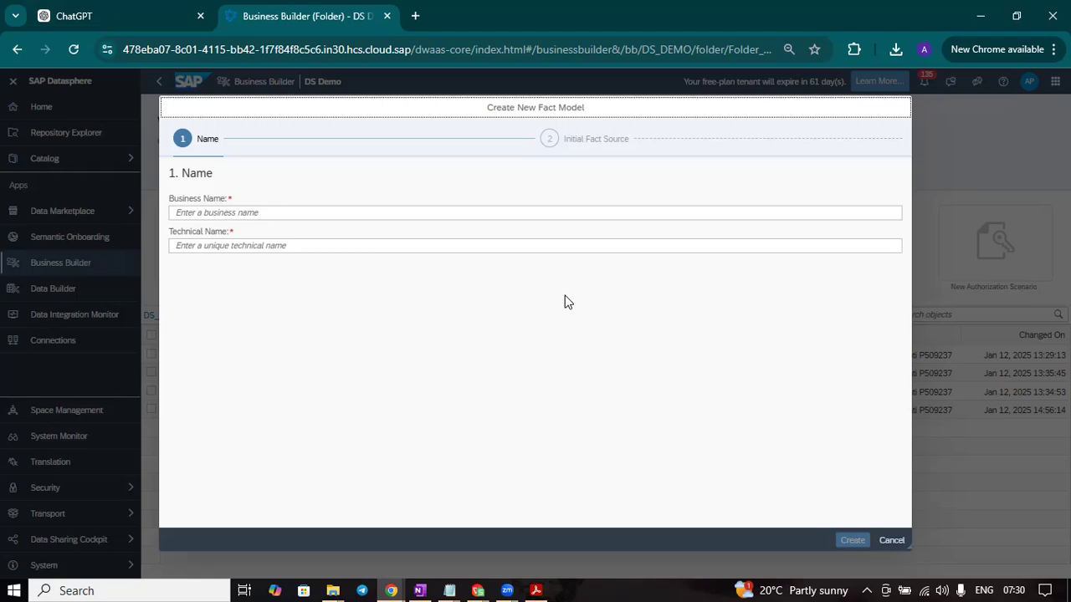
pyautogui.click(423, 215)
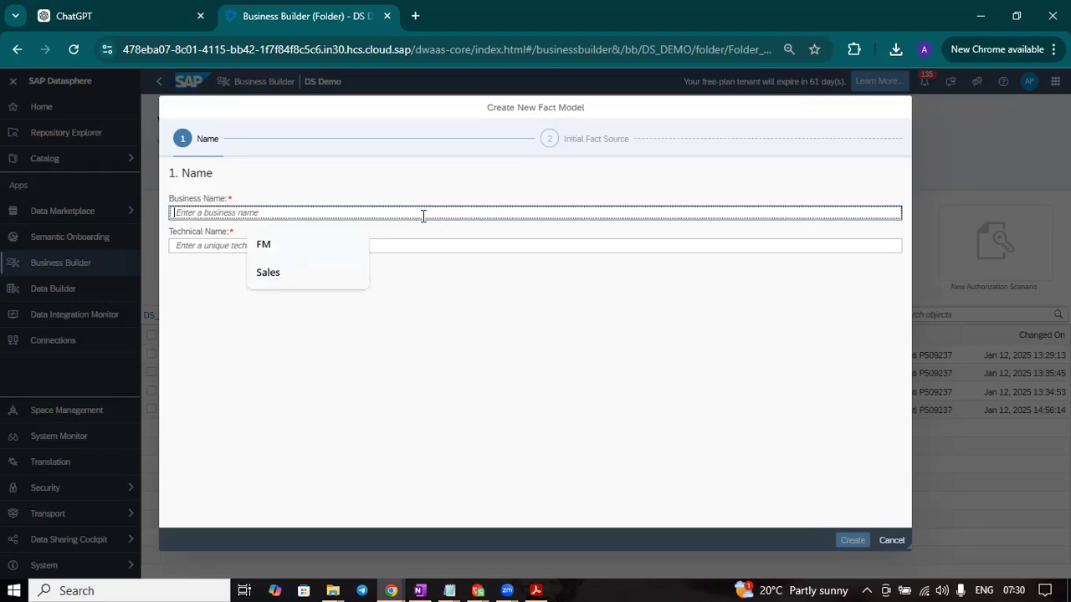
pyautogui.click(313, 275)
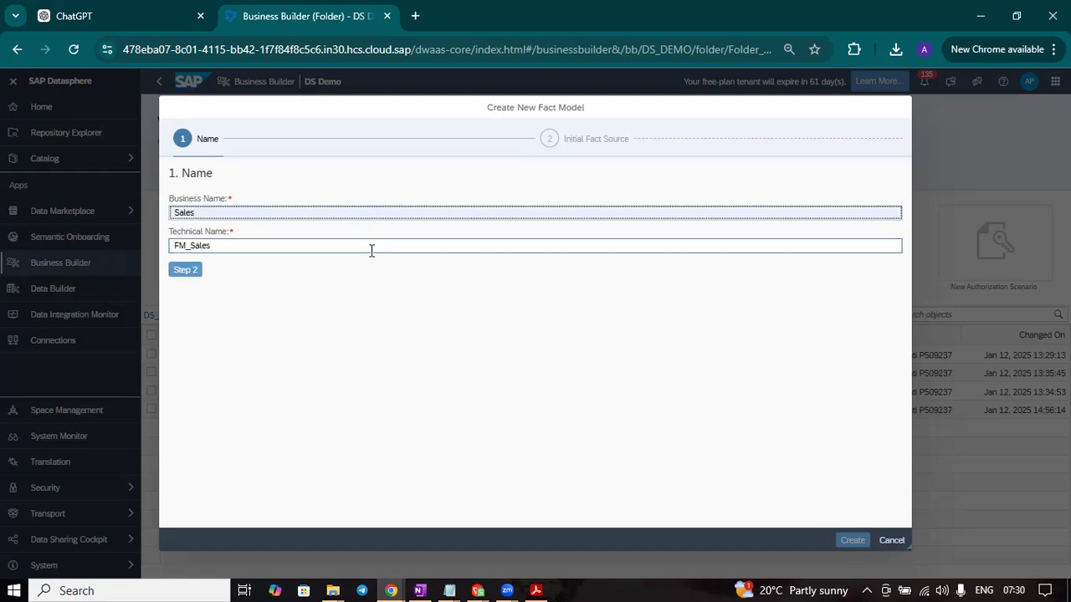
pyautogui.moveTo(185, 245); pyautogui.dragTo(171, 247)
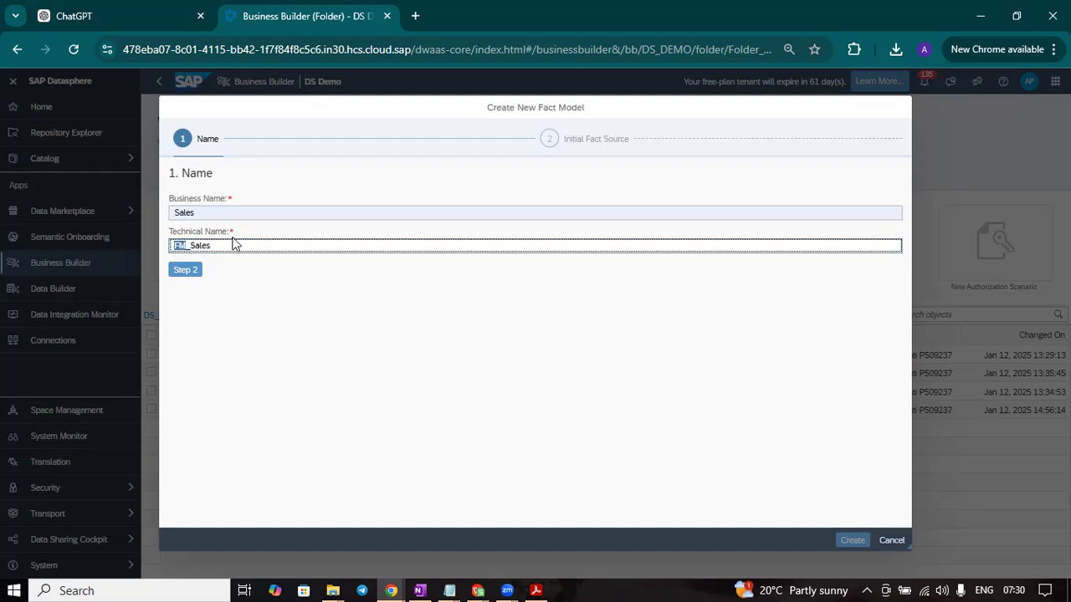
pyautogui.click(387, 335)
pyautogui.click(186, 271)
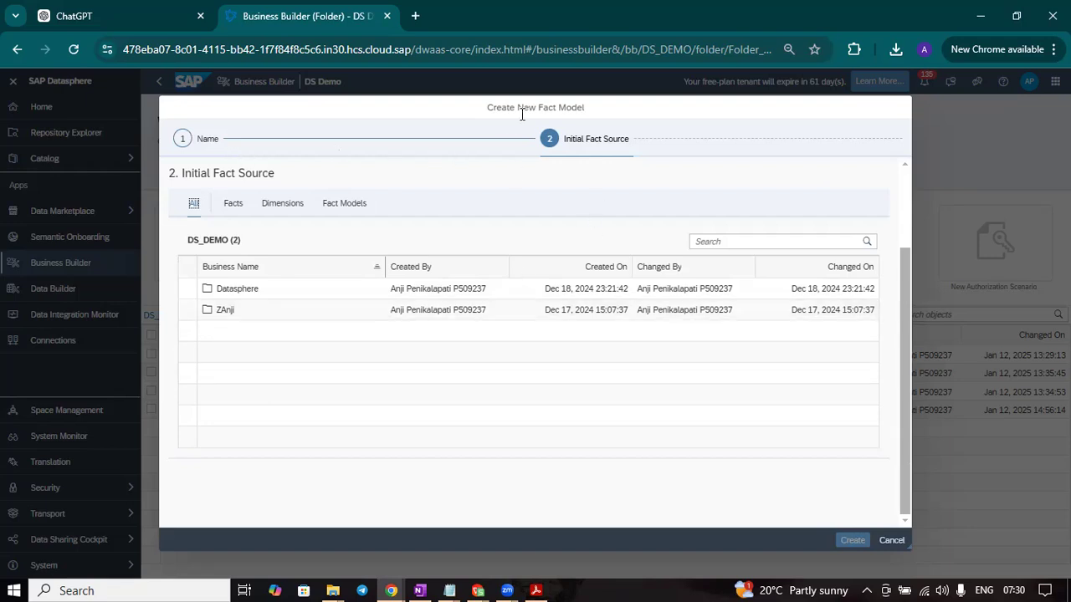
# Examine the available initial fact sources by category and in the Tables folder of Datasphere
pyautogui.click(234, 207)
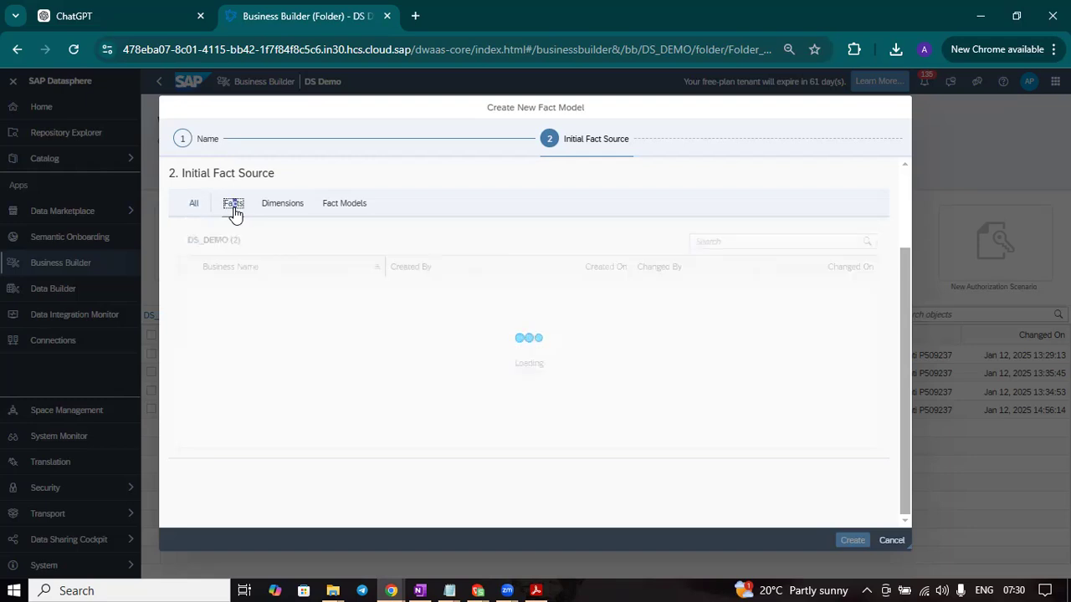
pyautogui.click(273, 207)
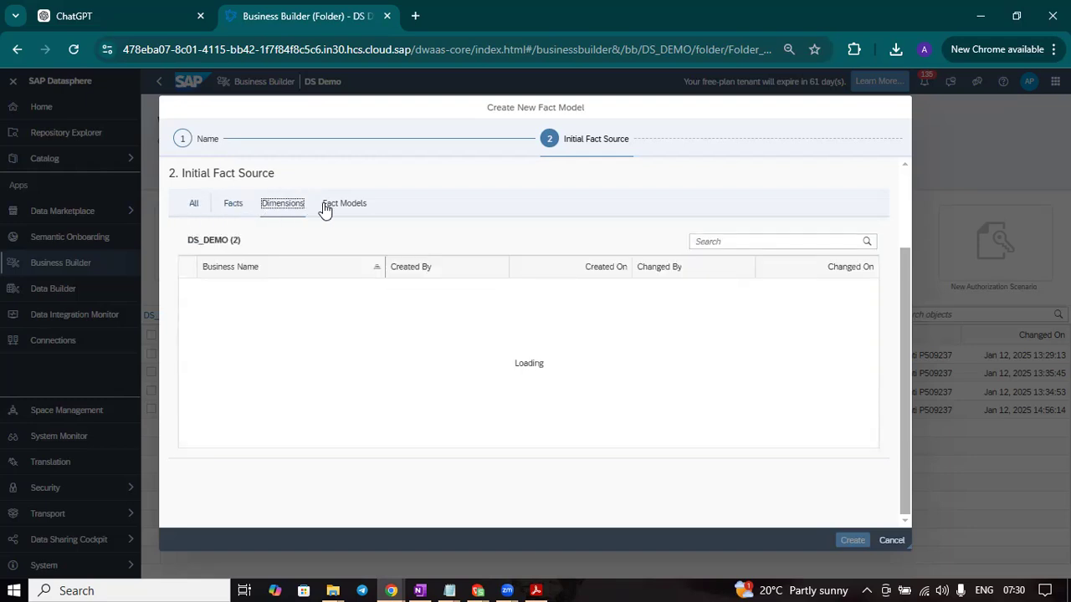
pyautogui.click(353, 207)
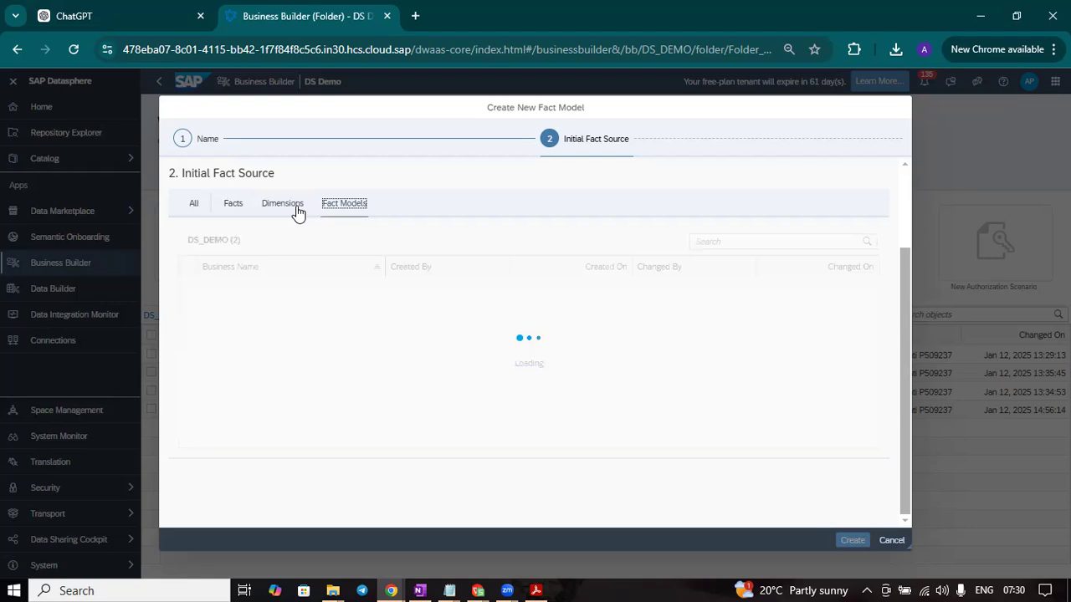
pyautogui.click(194, 208)
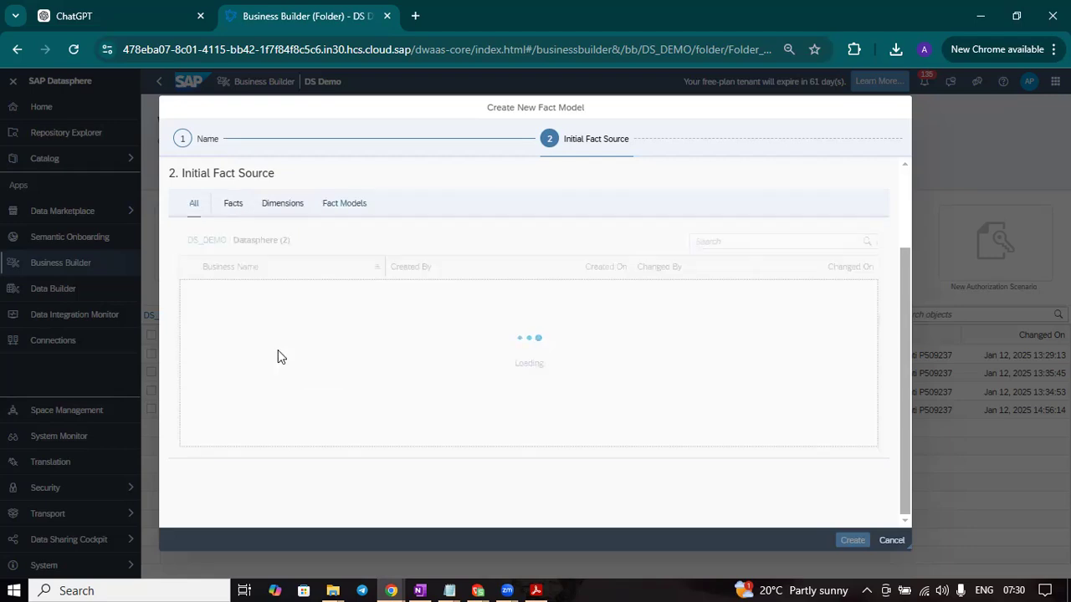
pyautogui.scroll(-1, 332, 352)
pyautogui.scroll(1, 330, 351)
pyautogui.scroll(-1, 326, 360)
pyautogui.doubleClick(224, 397)
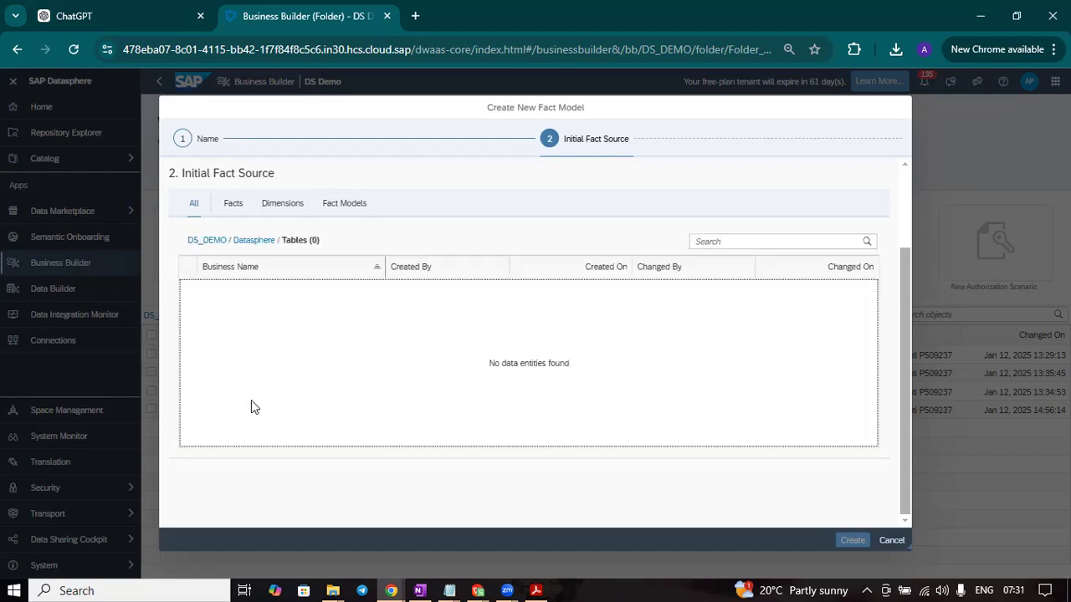
pyautogui.click(255, 242)
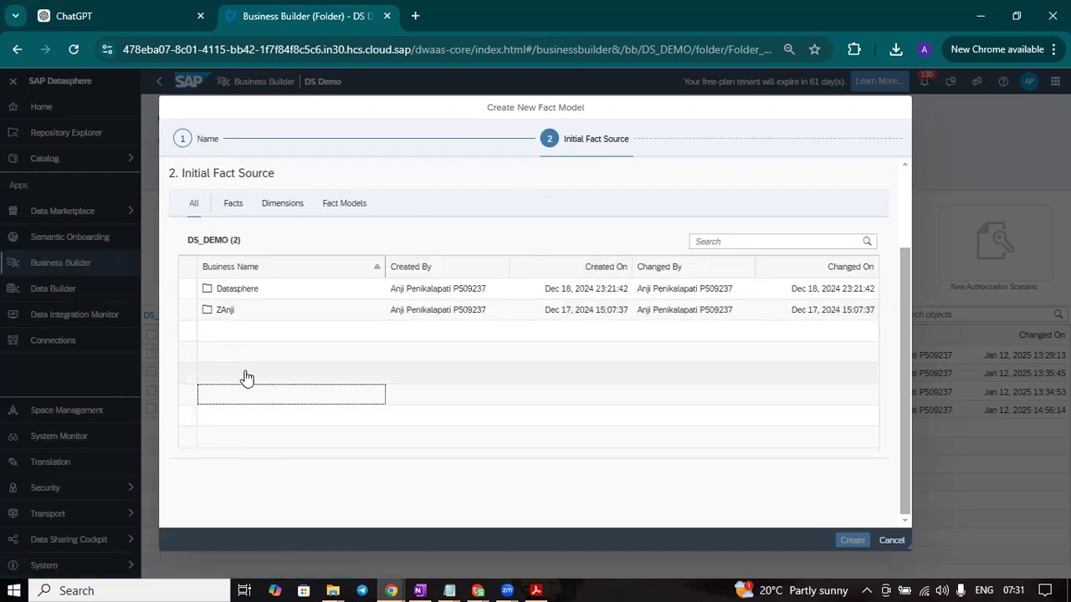
# Create the fact model with F_SalesTransactions from the Datasphere / Business Builder folder as initial fact source, keeping the alias F_SalesTransactions
pyautogui.click(255, 290)
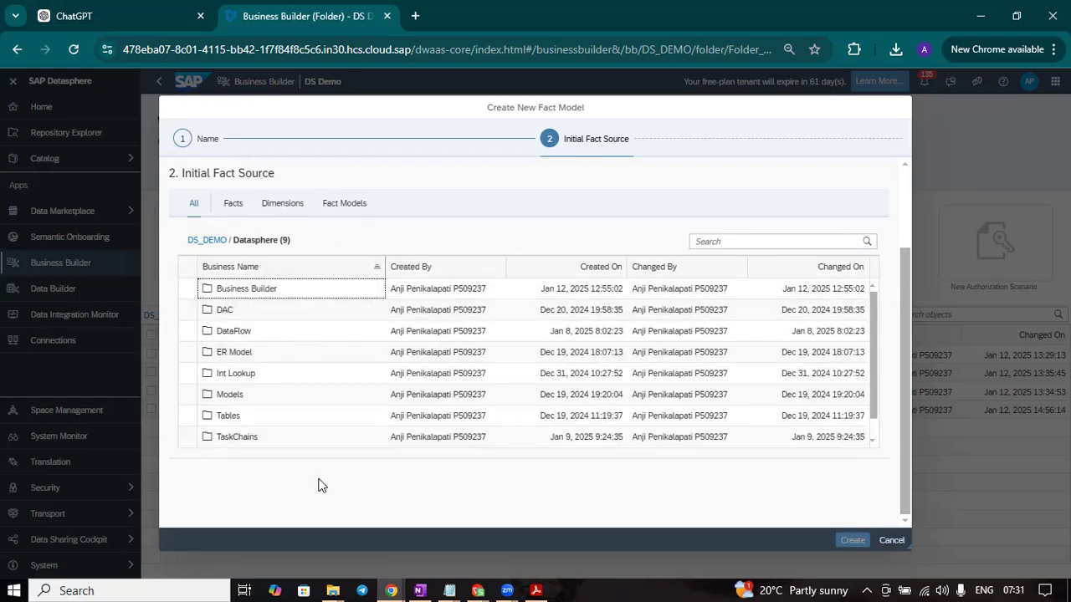
pyautogui.click(235, 289)
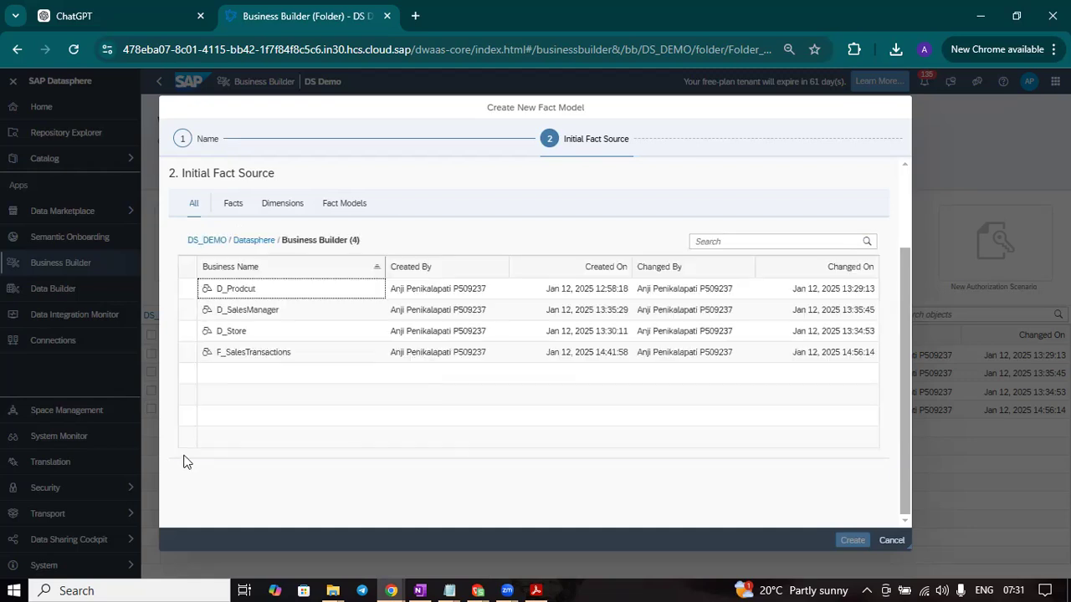
pyautogui.click(318, 355)
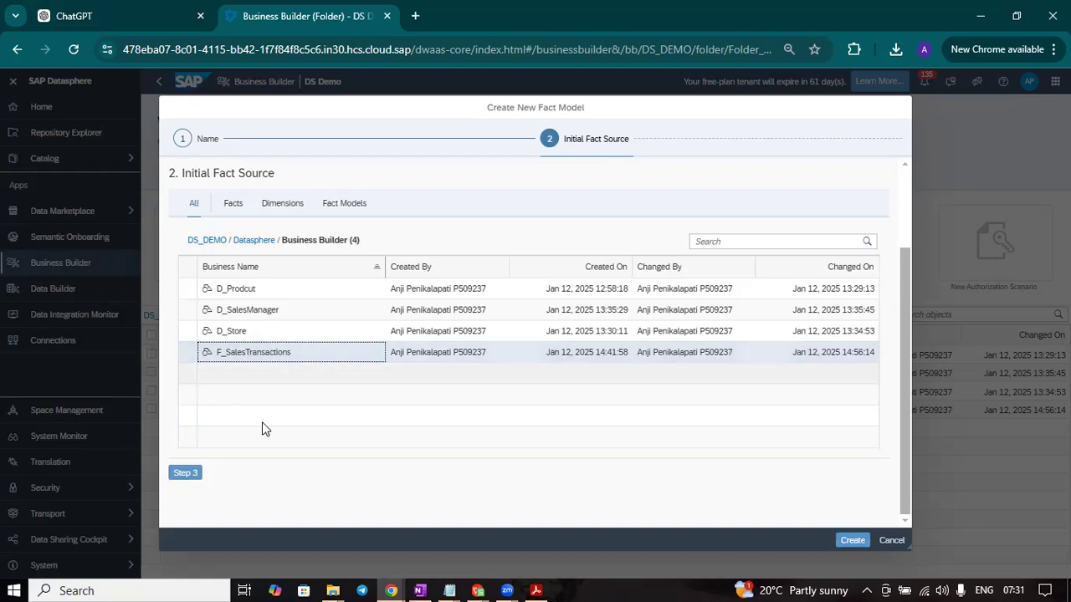
pyautogui.click(185, 474)
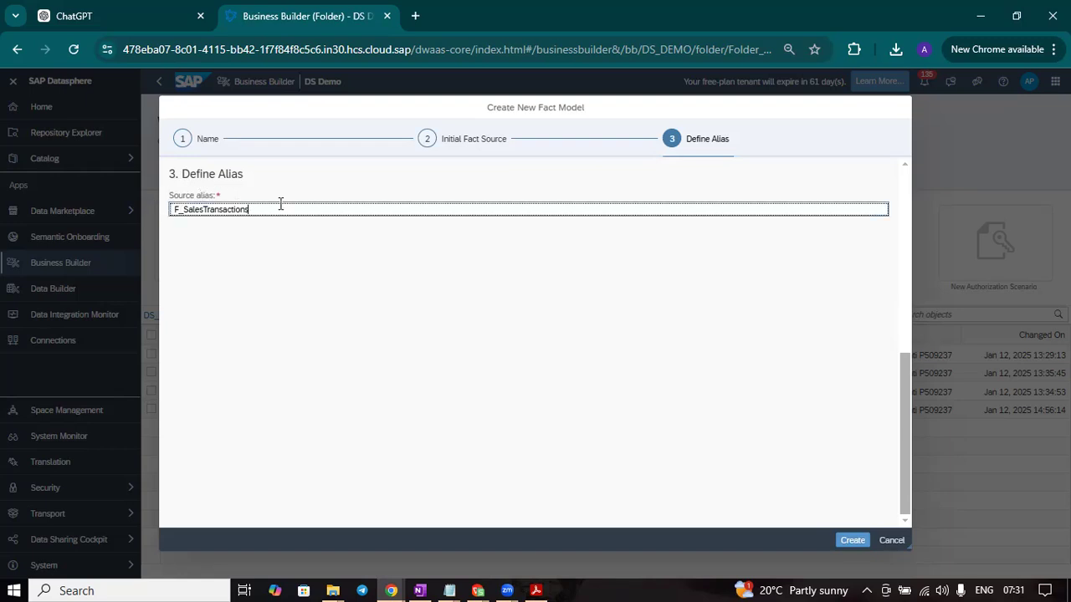
pyautogui.click(852, 540)
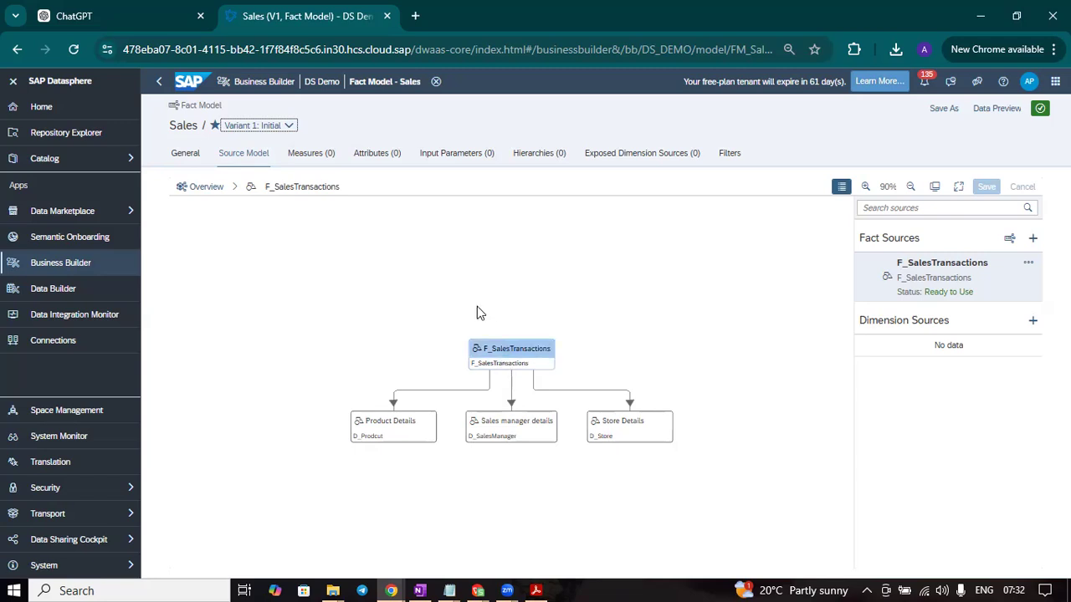
# Start adding the D_Prodcut dimension source to the source model, using variant Version1 and the alias D_Prodcut
pyautogui.click(508, 365)
pyautogui.click(1034, 322)
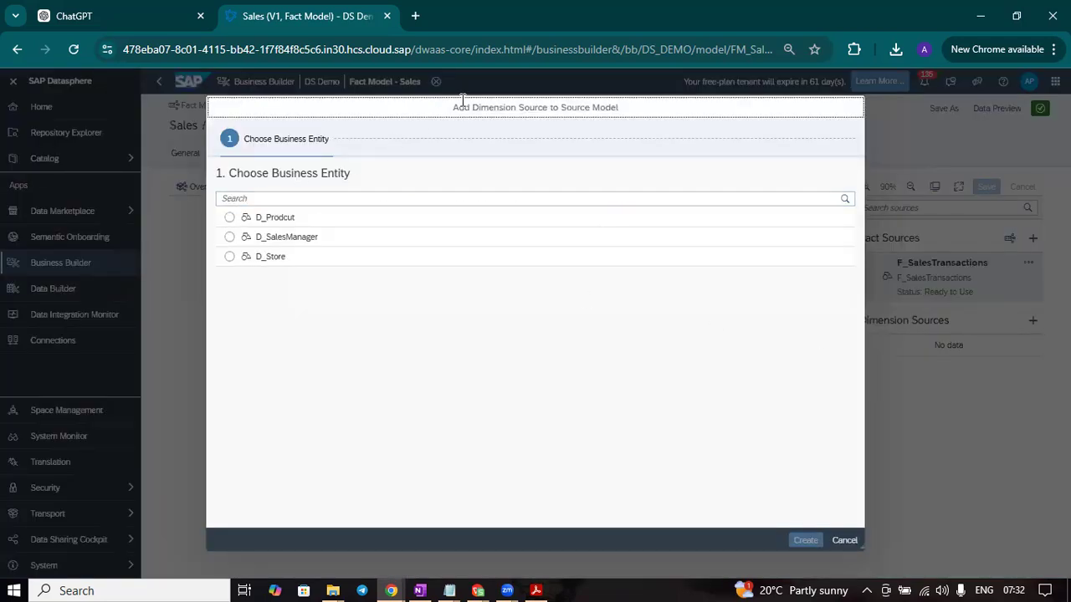
pyautogui.moveTo(677, 102); pyautogui.dragTo(869, 131)
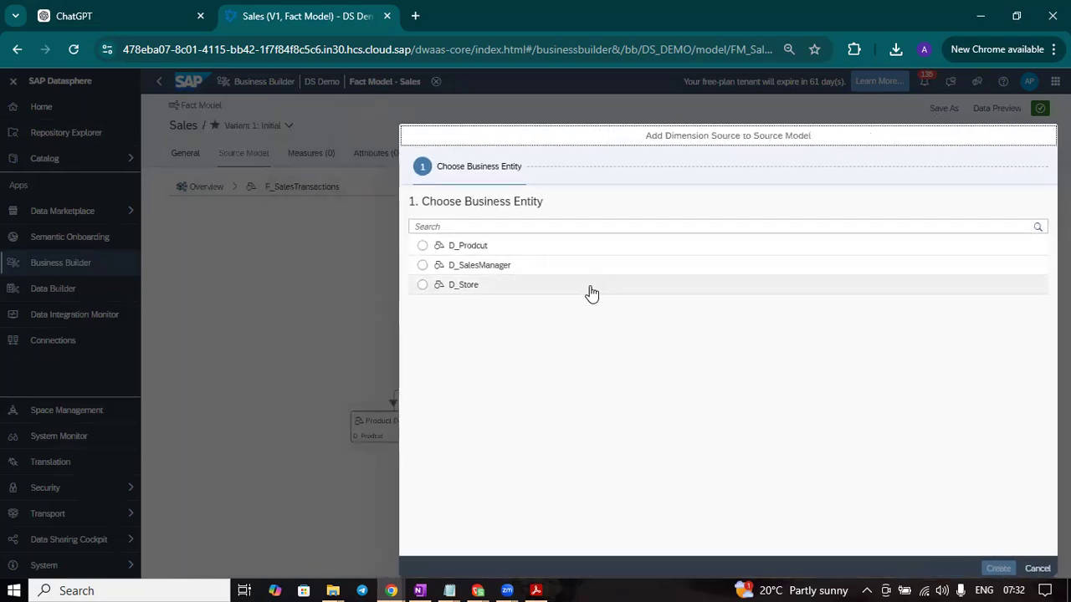
pyautogui.click(423, 247)
pyautogui.moveTo(879, 149); pyautogui.dragTo(731, 134)
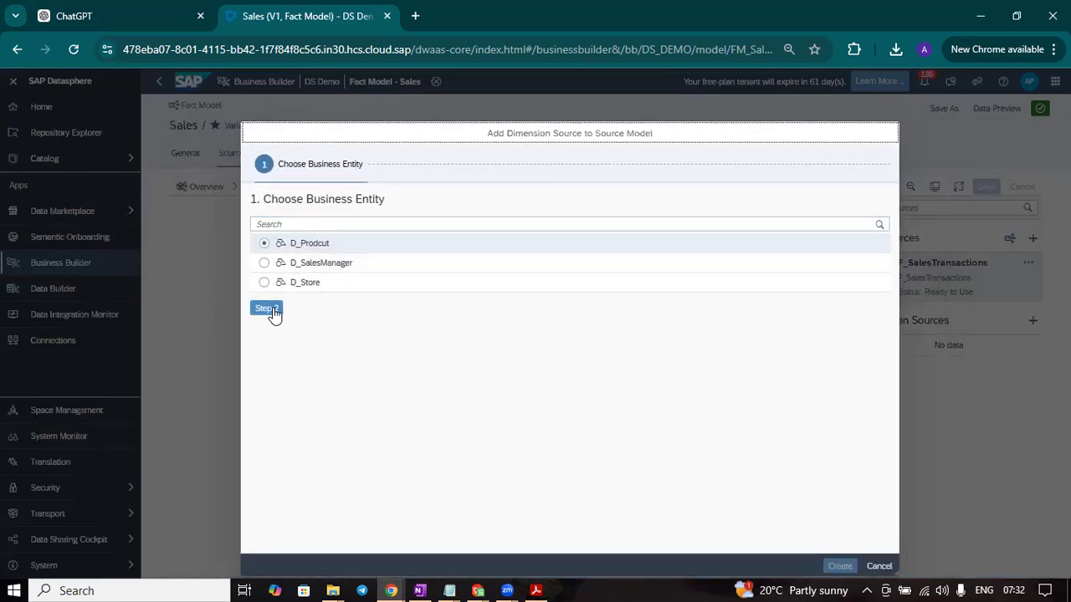
pyautogui.click(270, 309)
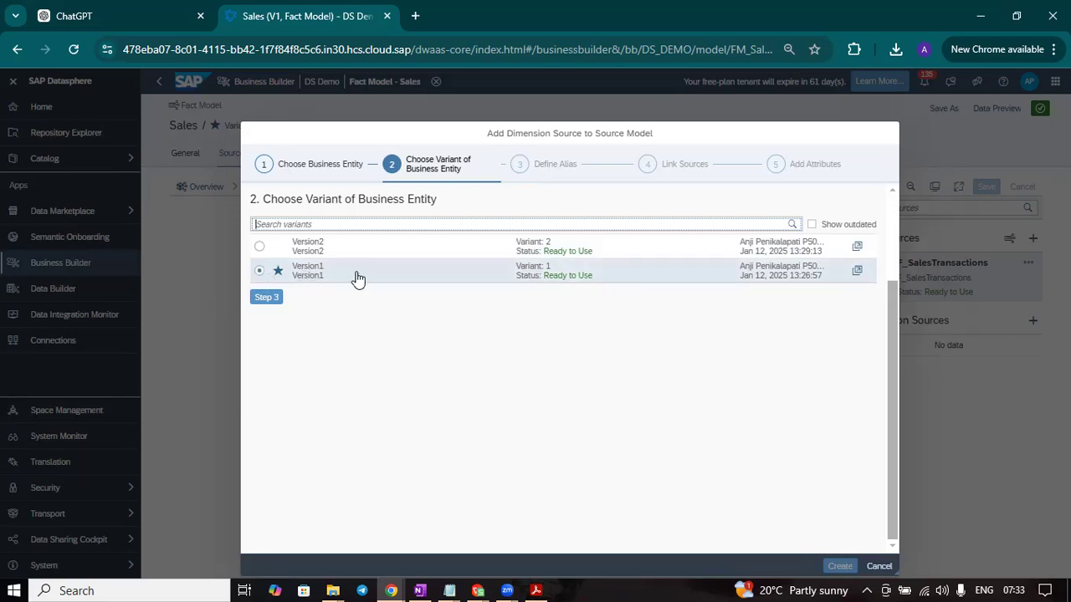
pyautogui.click(266, 298)
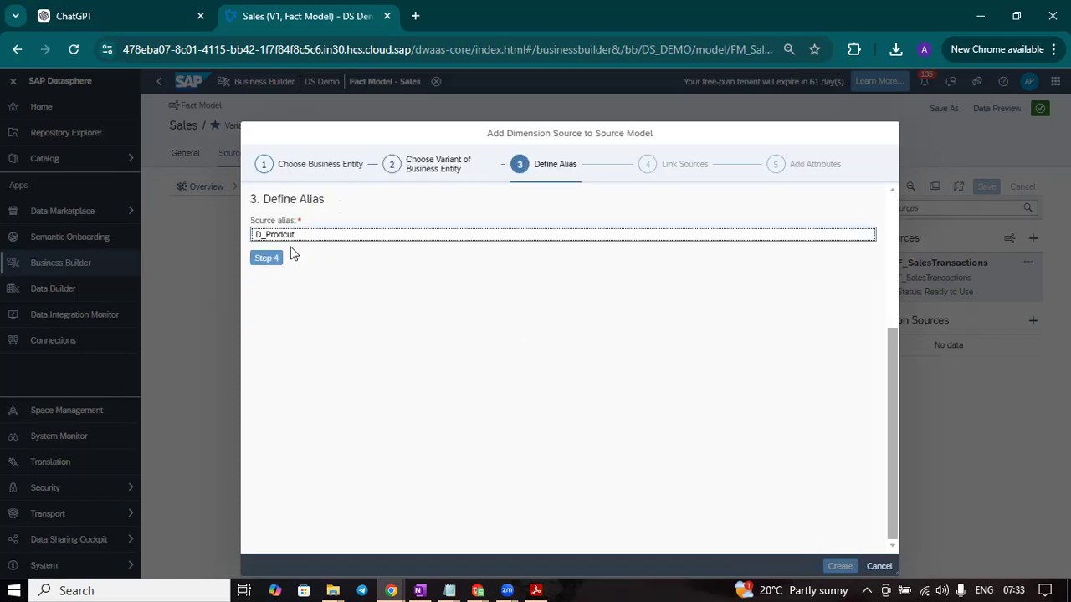
pyautogui.click(266, 259)
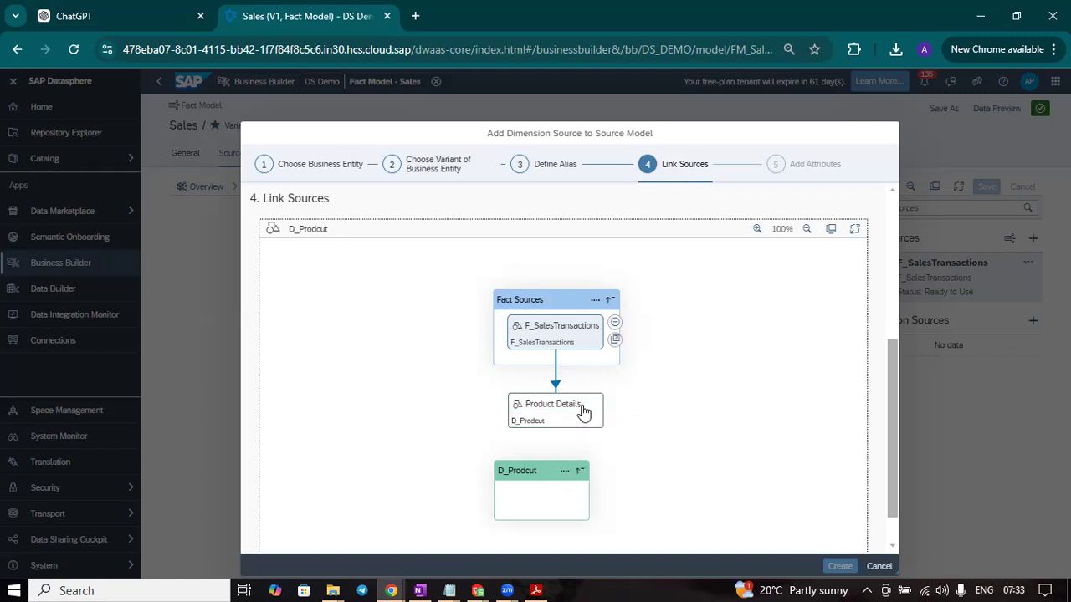
# Link the Product Details association path of F_SalesTransactions to D_Prodcut and create the dimension source
pyautogui.click(538, 479)
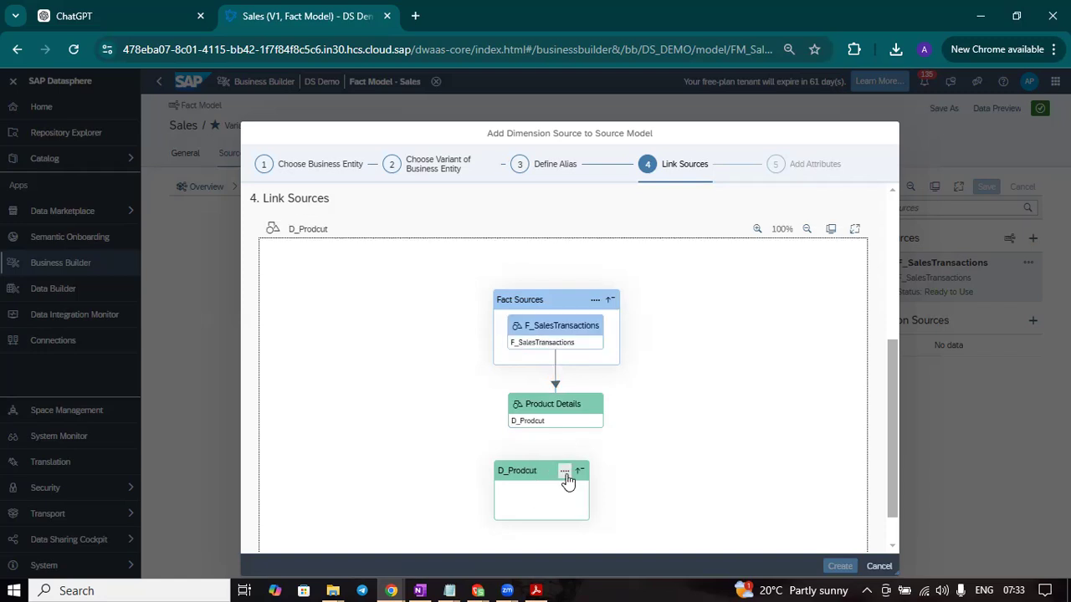
pyautogui.click(565, 474)
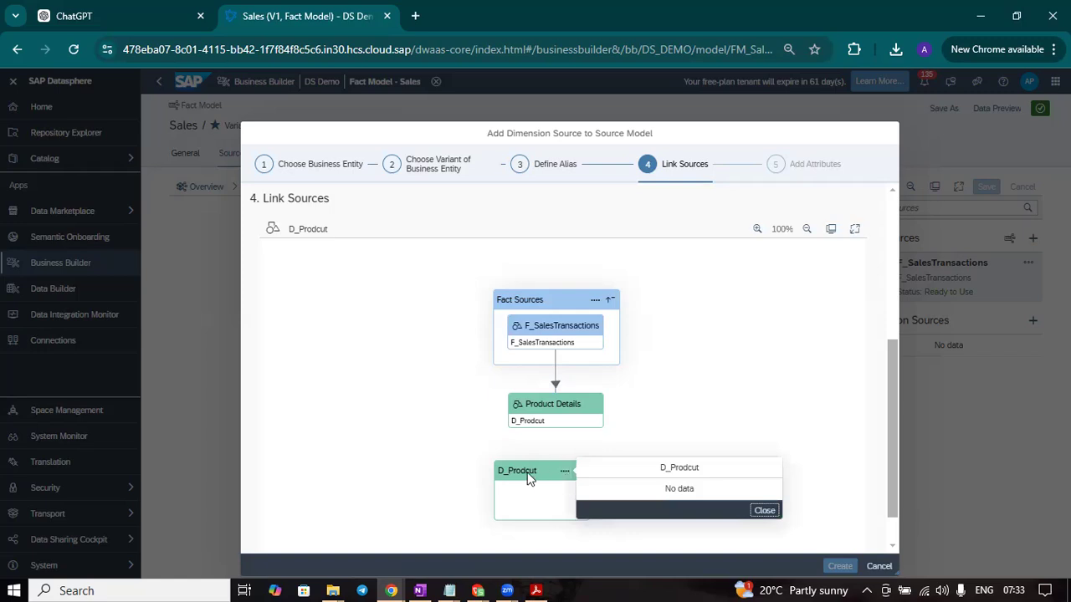
pyautogui.click(566, 474)
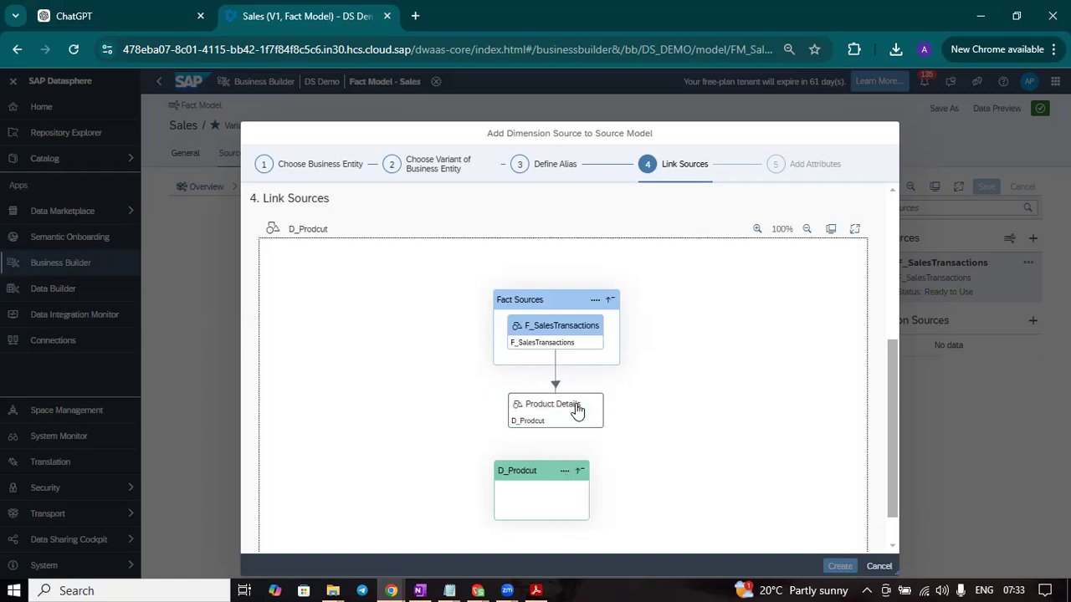
pyautogui.click(576, 409)
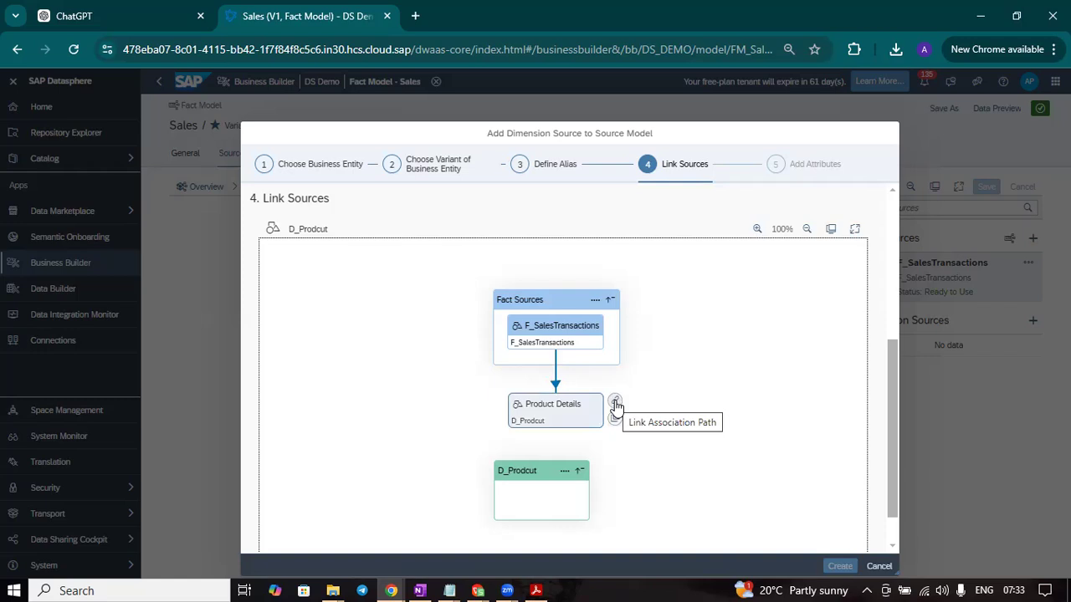
pyautogui.click(615, 403)
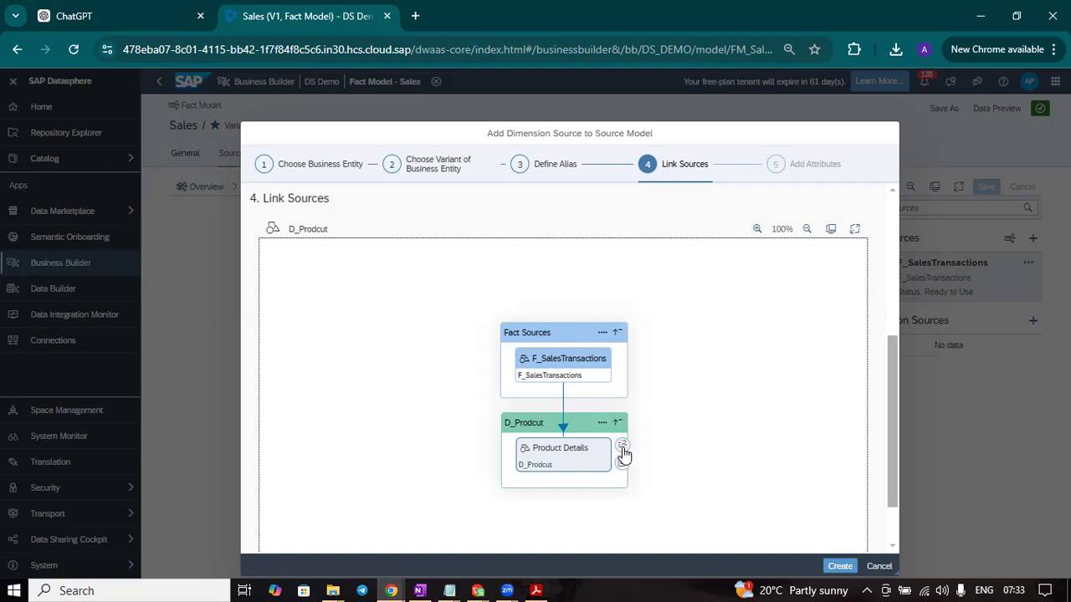
pyautogui.click(622, 450)
pyautogui.click(615, 402)
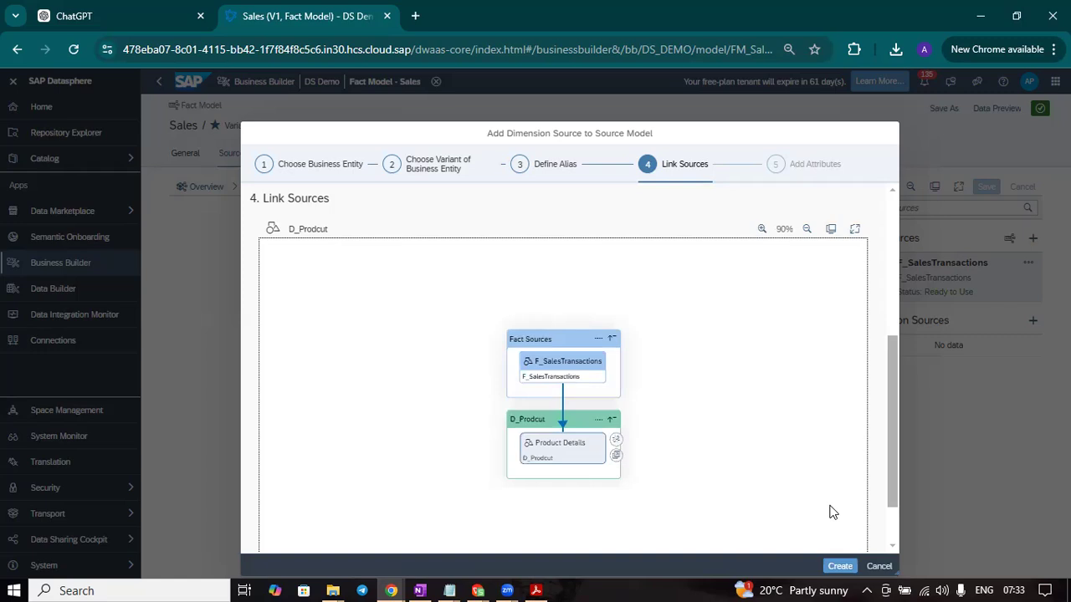
pyautogui.click(839, 566)
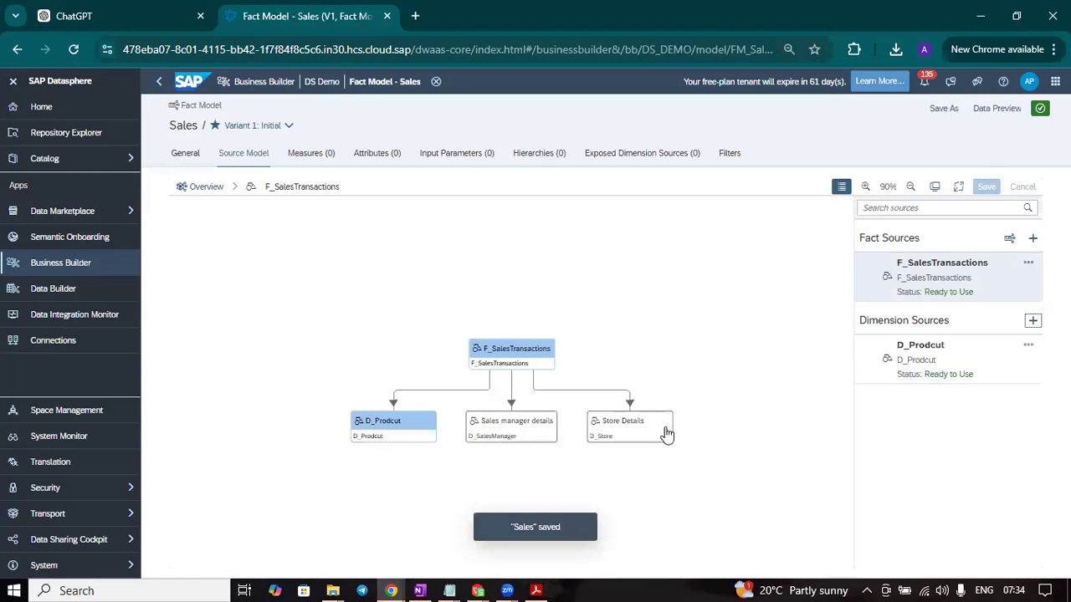
# Add the D_SalesManager dimension source with alias D_SalesManager, linked to F_SalesTransactions through the Sales manager details association
pyautogui.click(1029, 344)
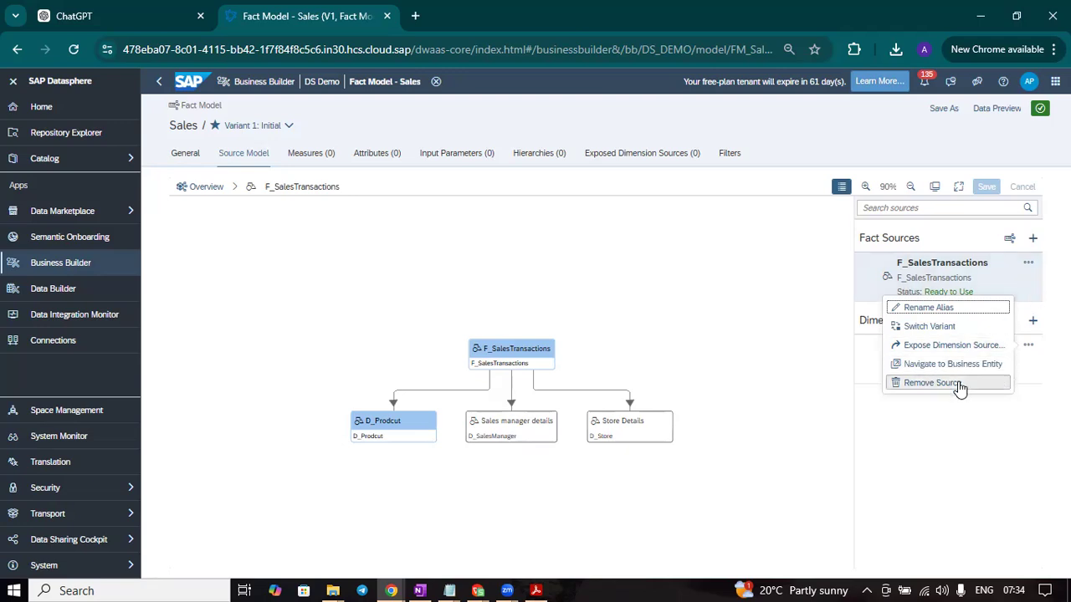
pyautogui.click(768, 375)
pyautogui.click(1034, 322)
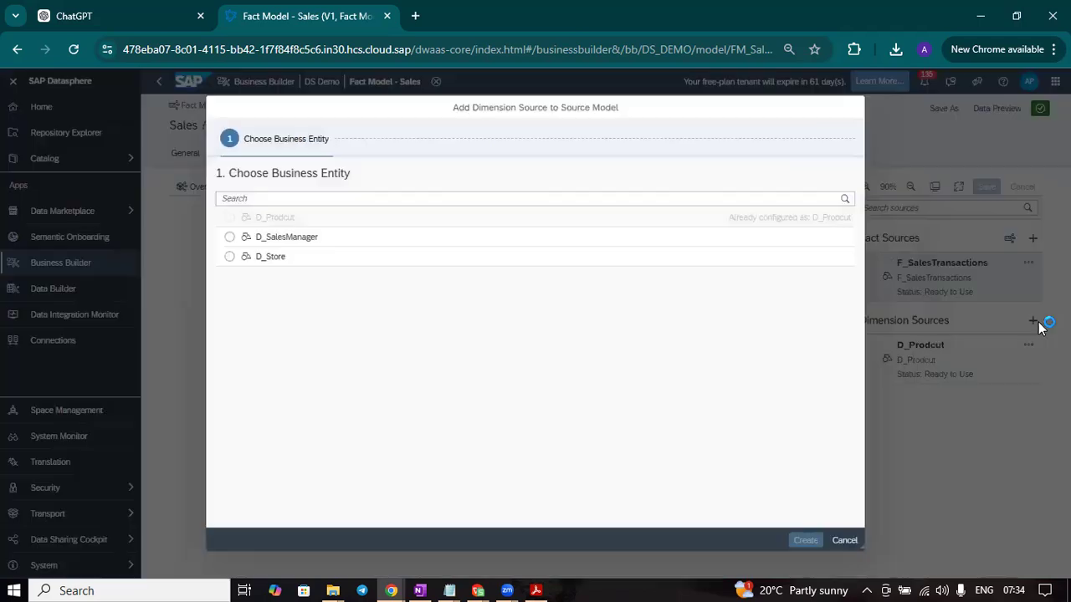
pyautogui.click(229, 237)
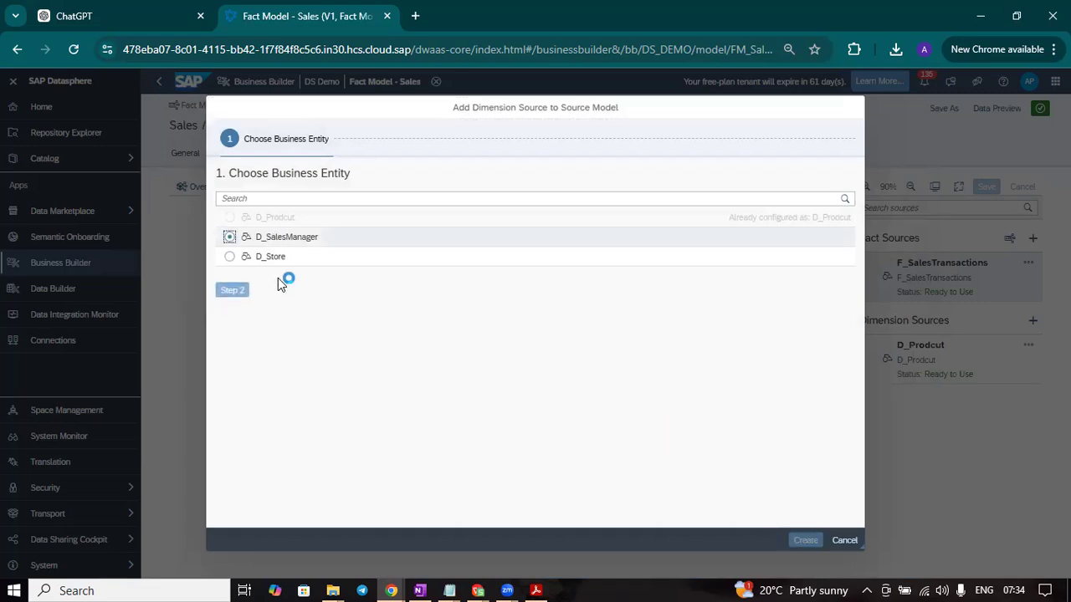
pyautogui.click(235, 289)
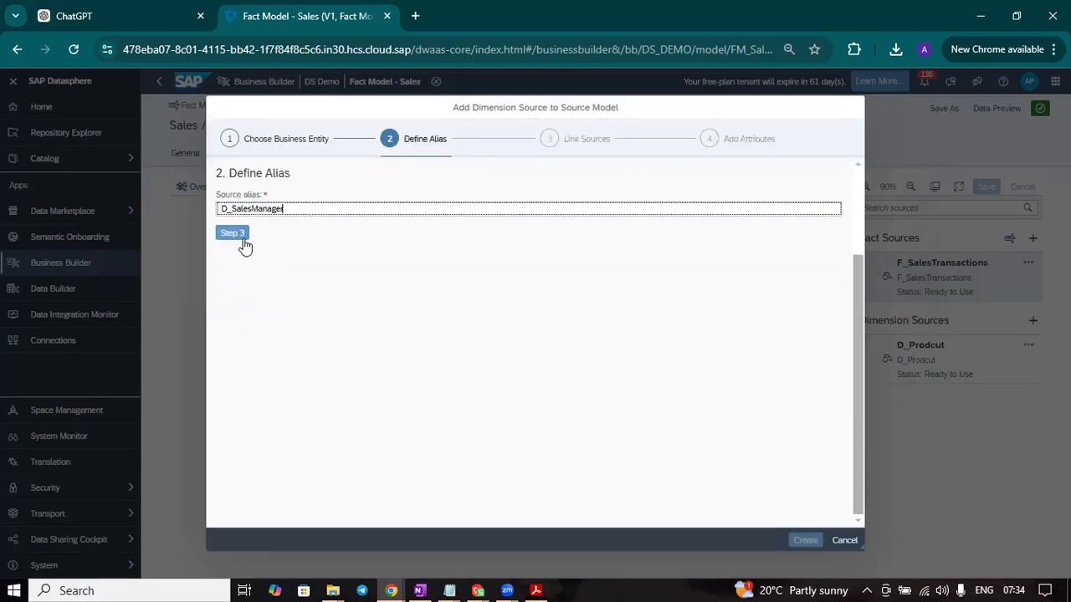
pyautogui.click(240, 245)
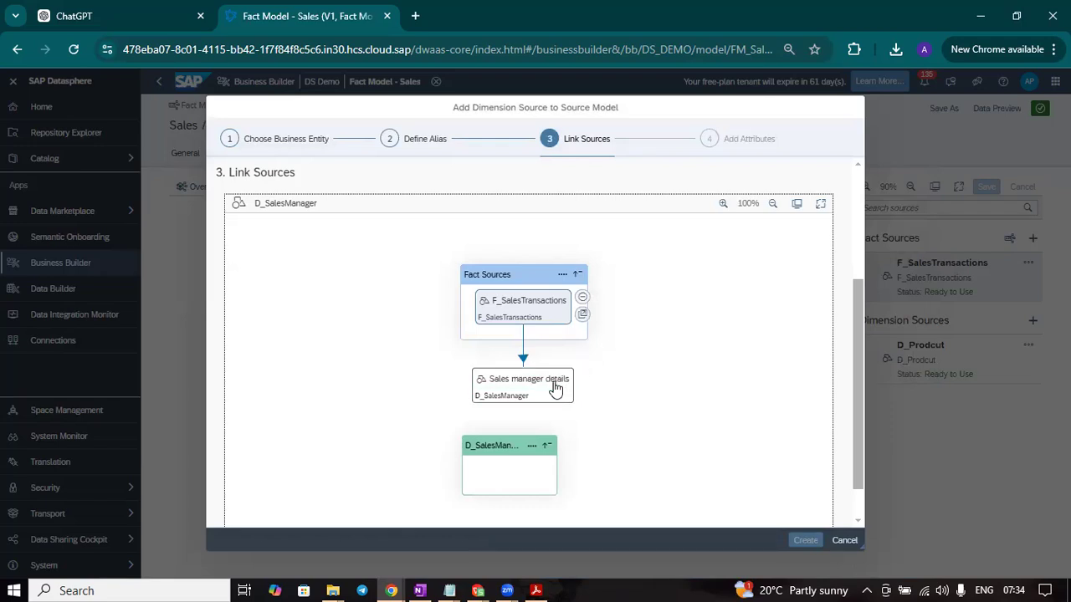
pyautogui.click(571, 378)
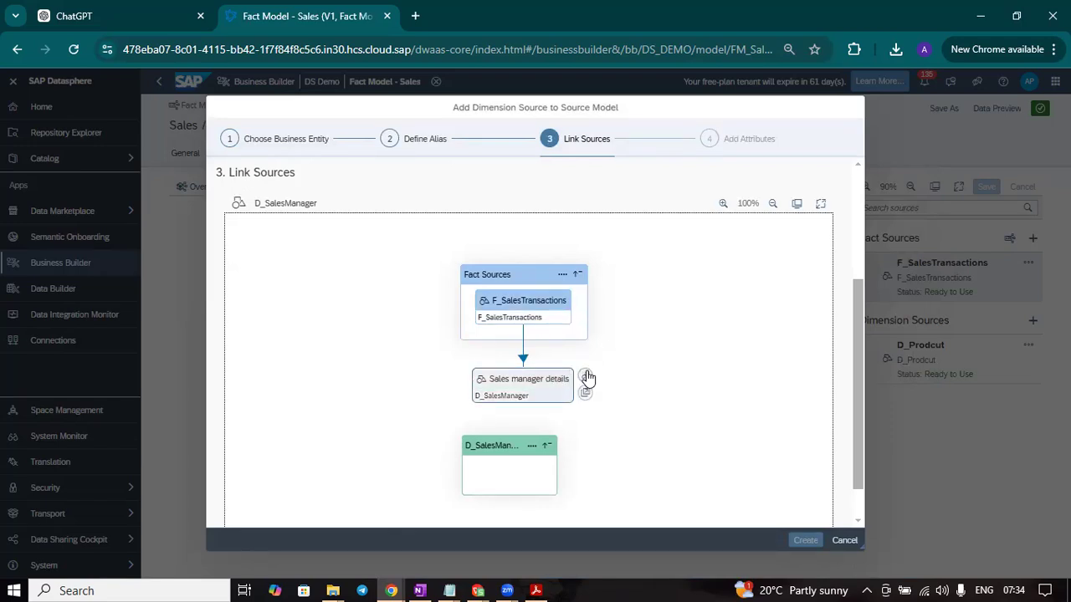
pyautogui.click(585, 375)
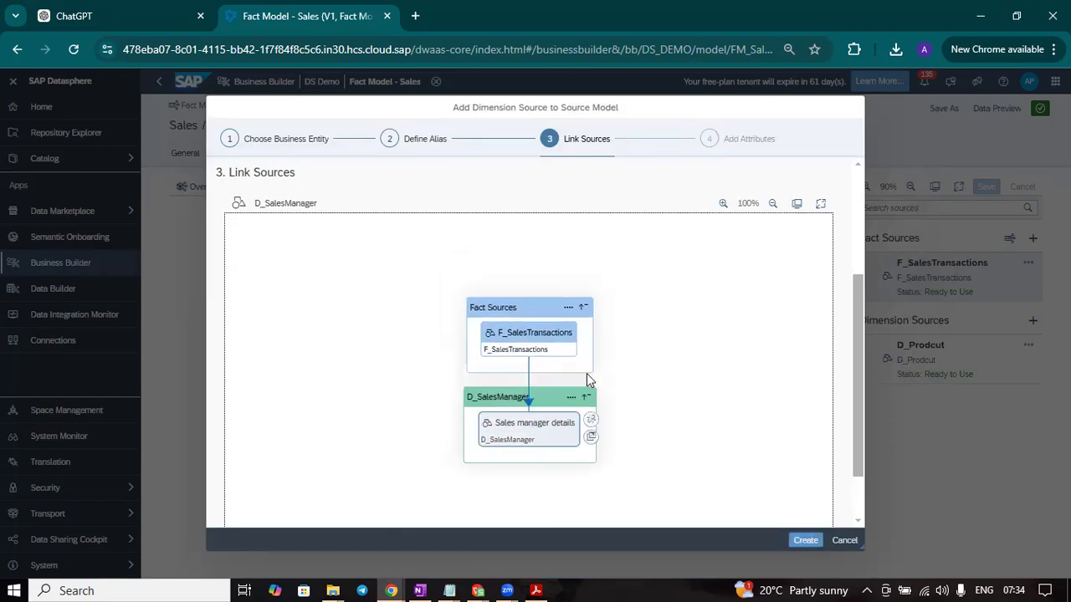
pyautogui.click(805, 540)
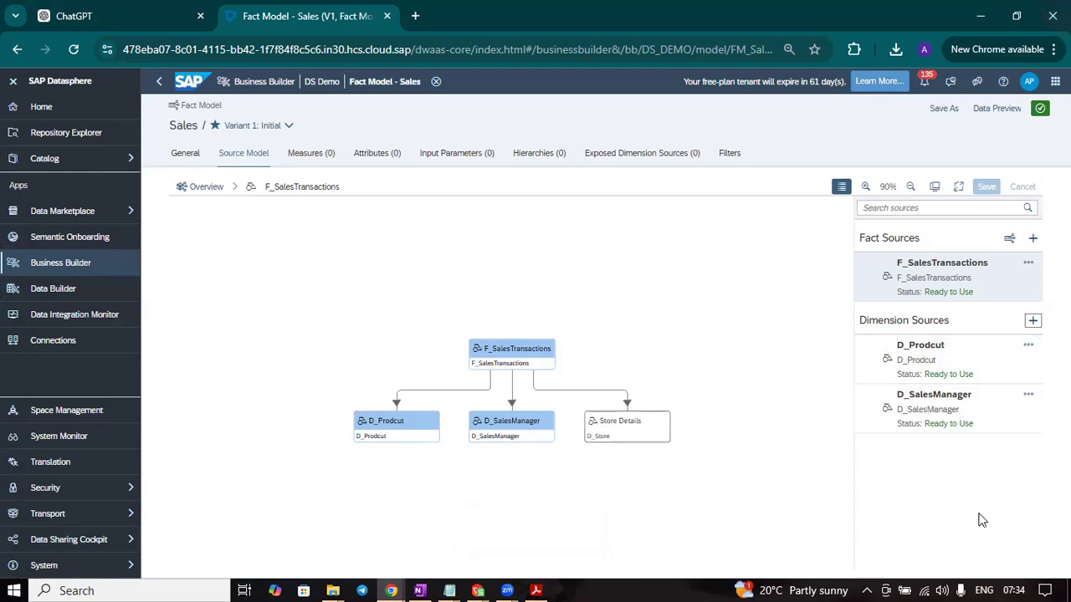
# Add the D_Store dimension source with alias D_Store, linked to F_SalesTransactions through the Store Details association
pyautogui.click(1033, 323)
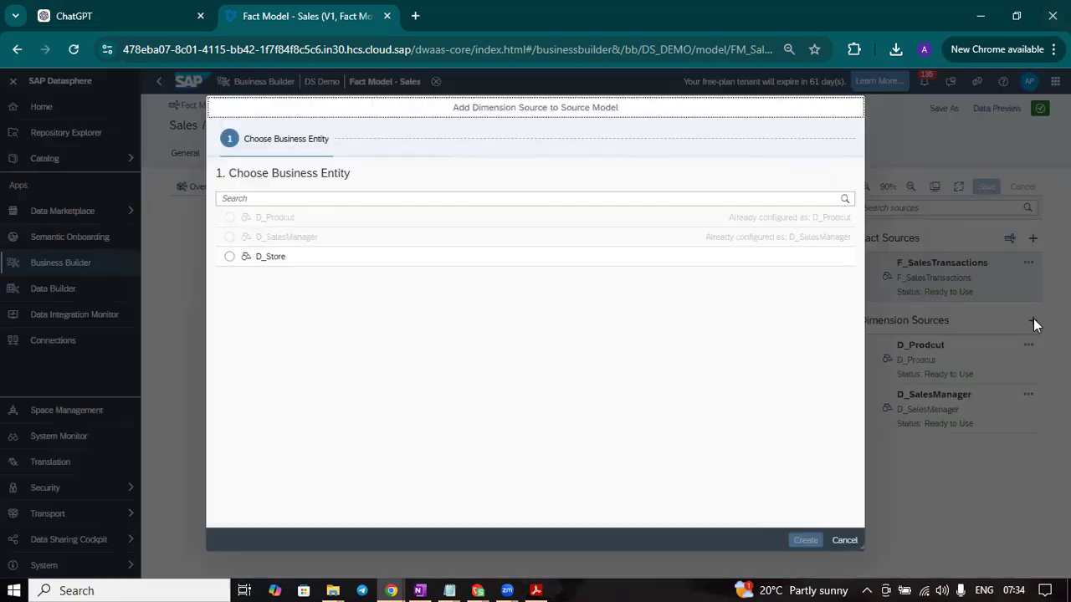
pyautogui.click(230, 256)
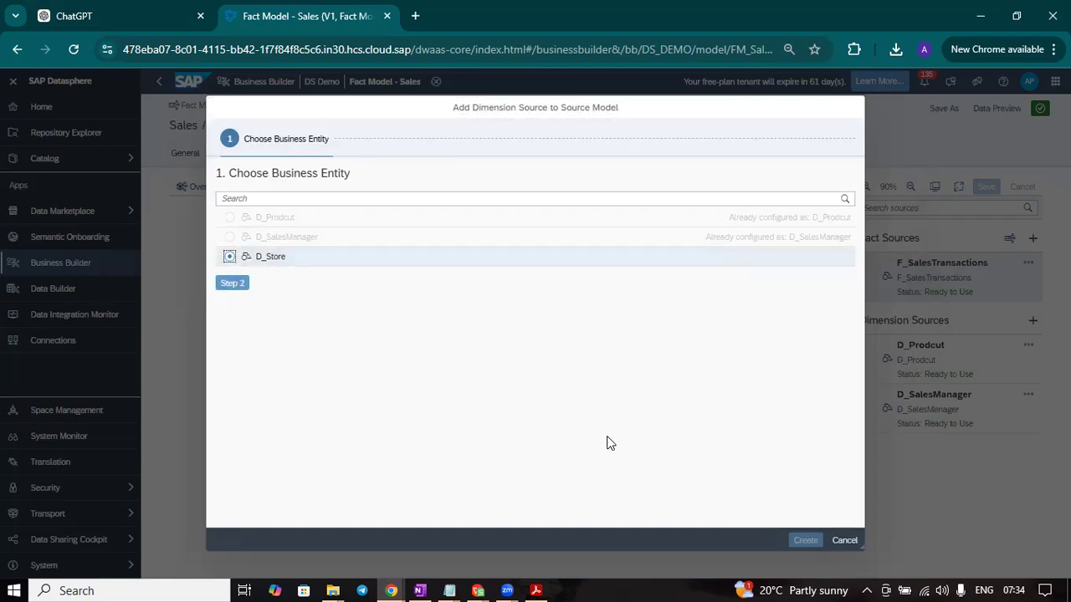
pyautogui.click(232, 283)
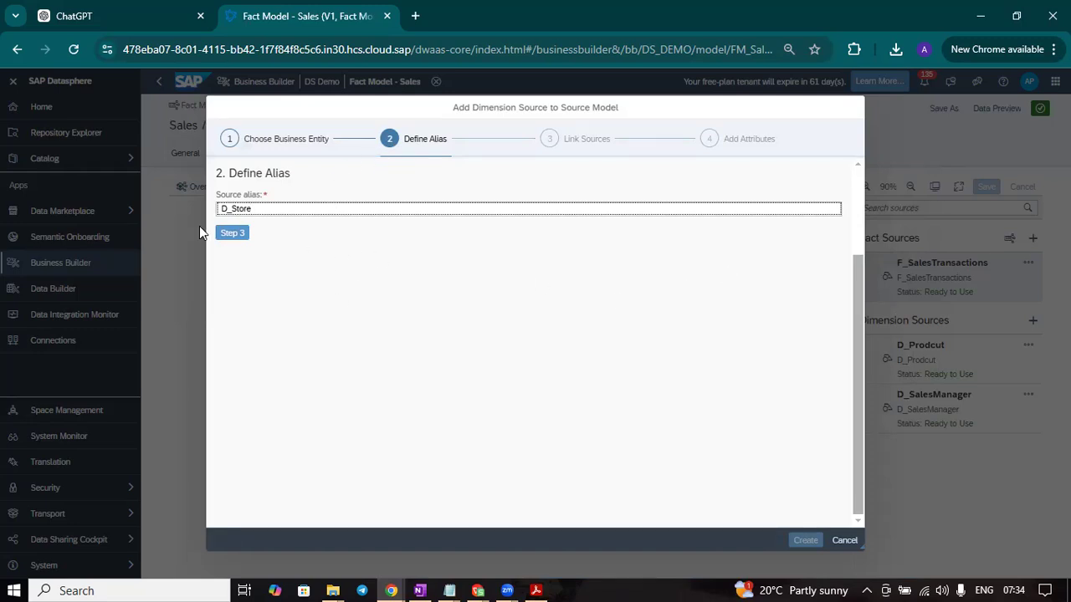
pyautogui.click(234, 234)
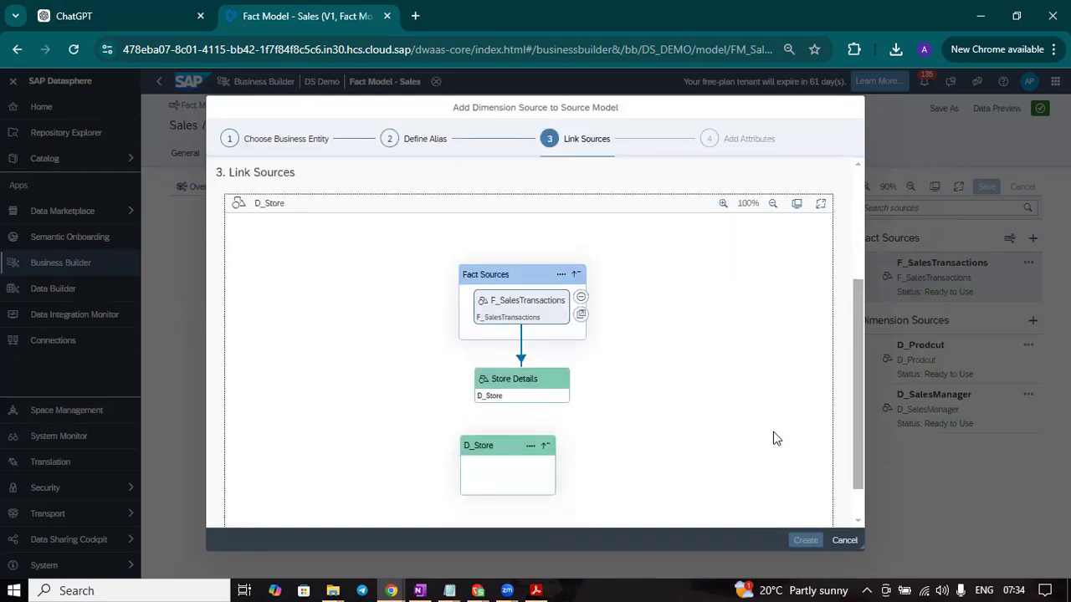
pyautogui.click(574, 379)
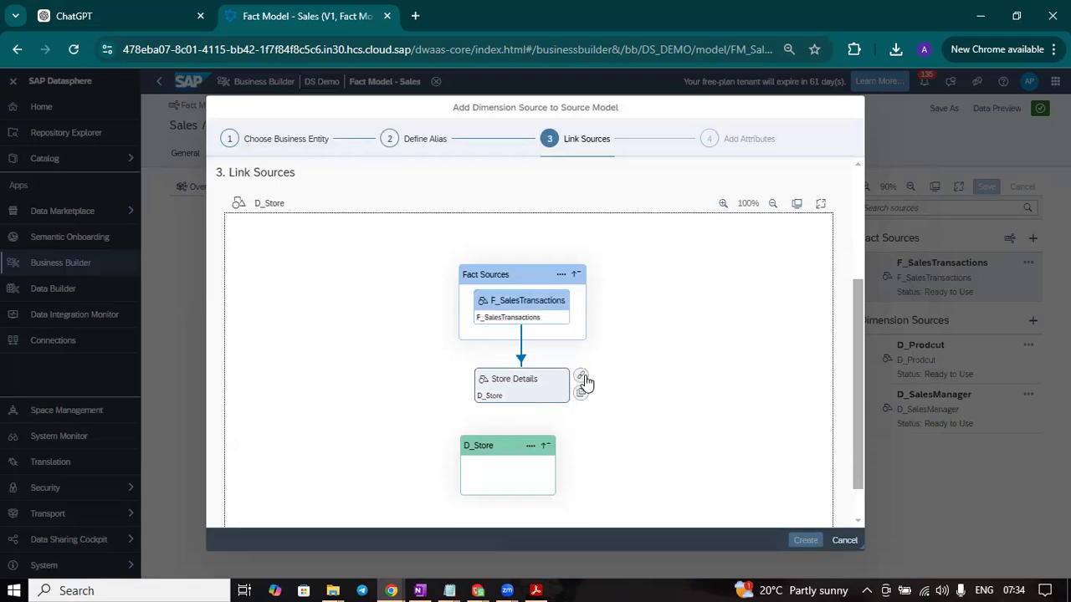
pyautogui.click(582, 377)
pyautogui.click(804, 540)
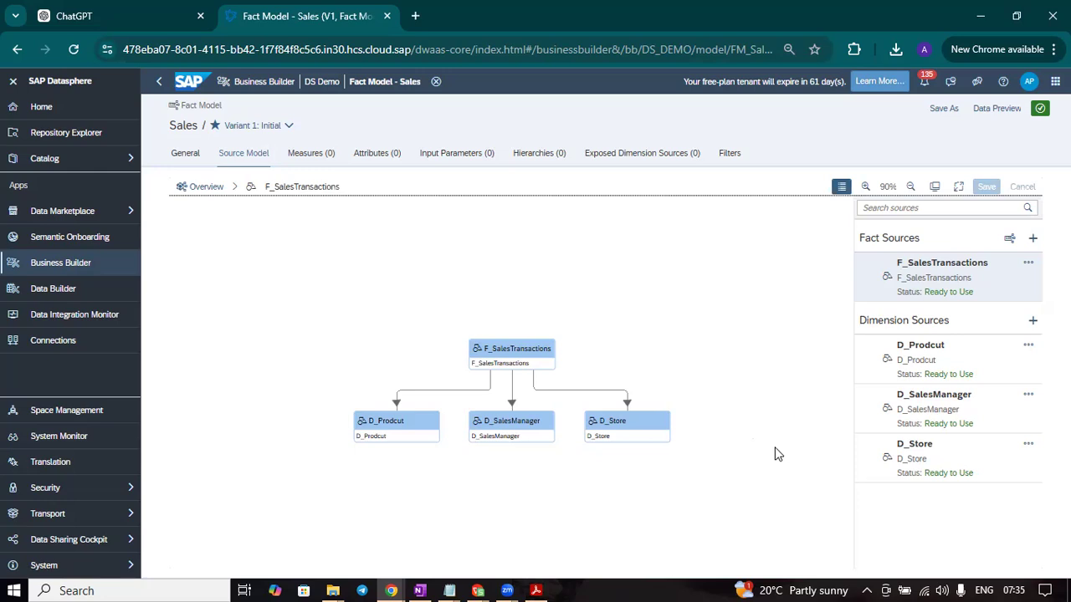
pyautogui.click(1028, 262)
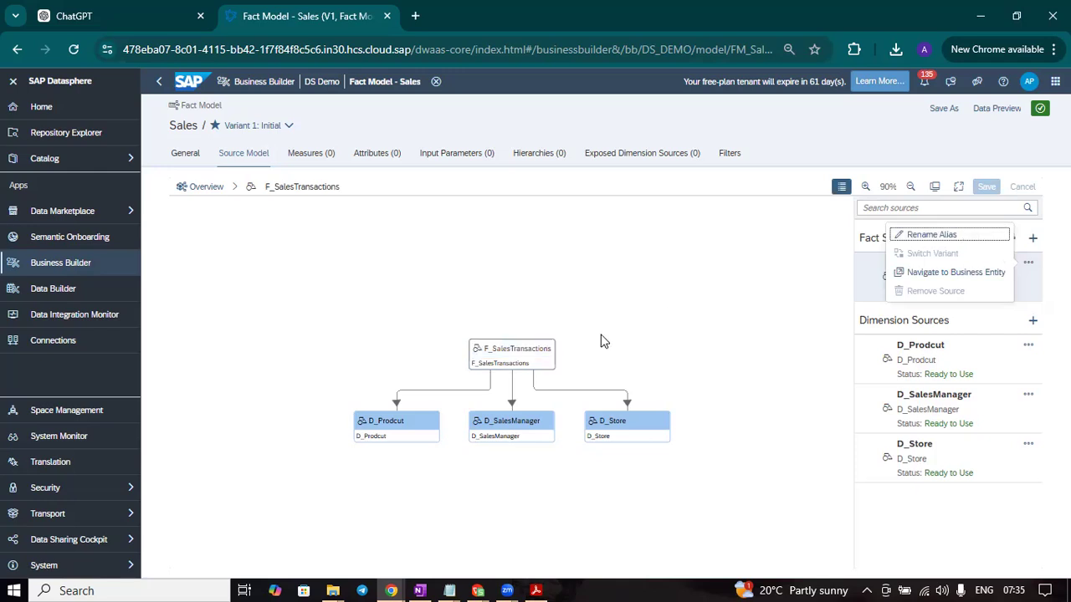
pyautogui.click(715, 309)
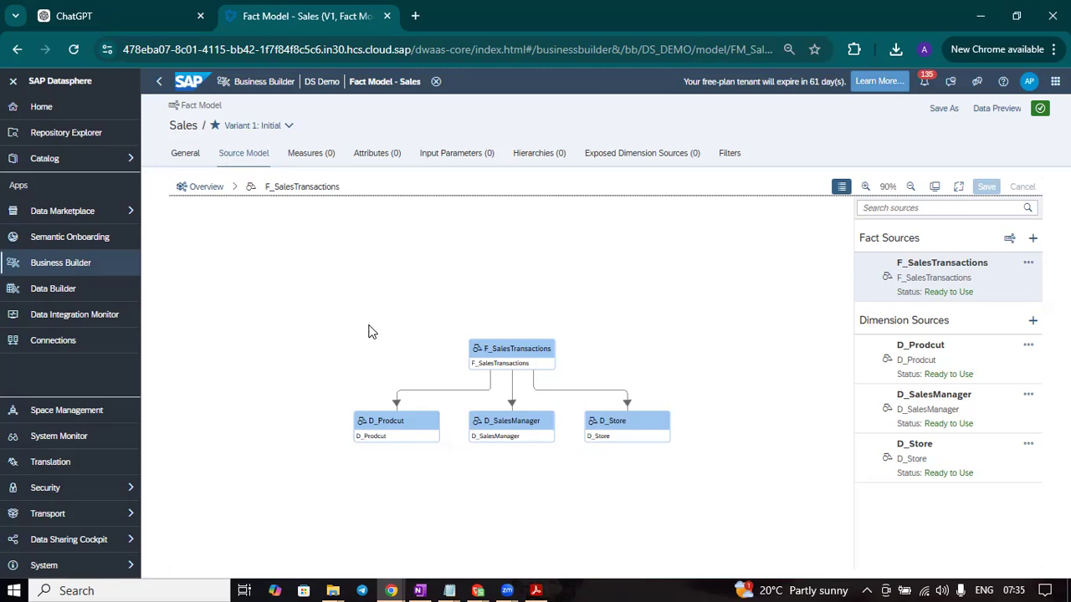
# Add all source attributes to the fact model except Store ID from D_Store, Sales Manager ID from D_SalesManager and Product ID from D_Prodcut
pyautogui.click(376, 157)
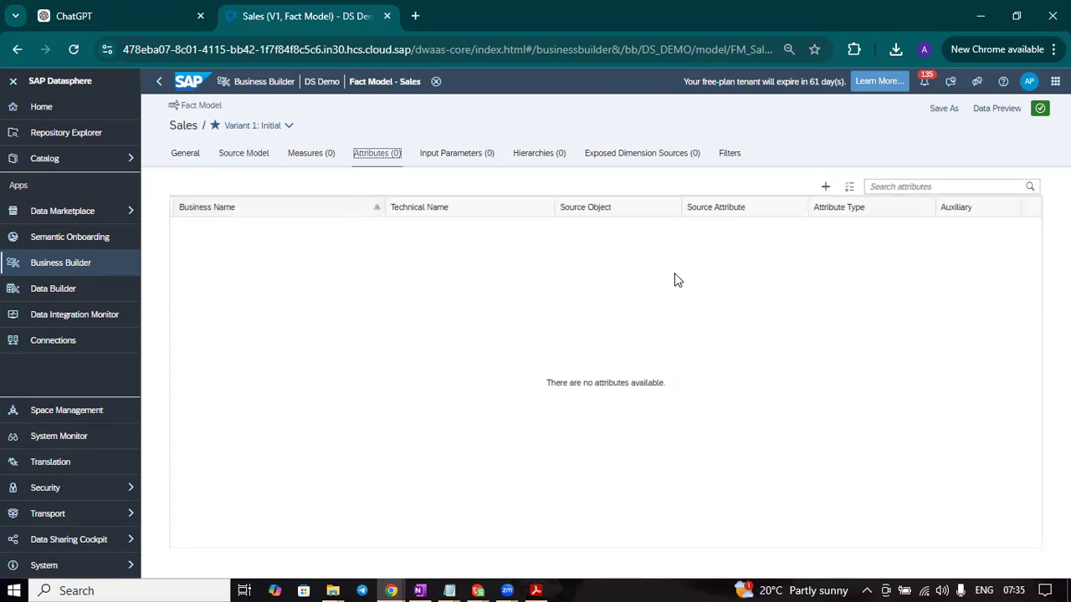
pyautogui.click(850, 188)
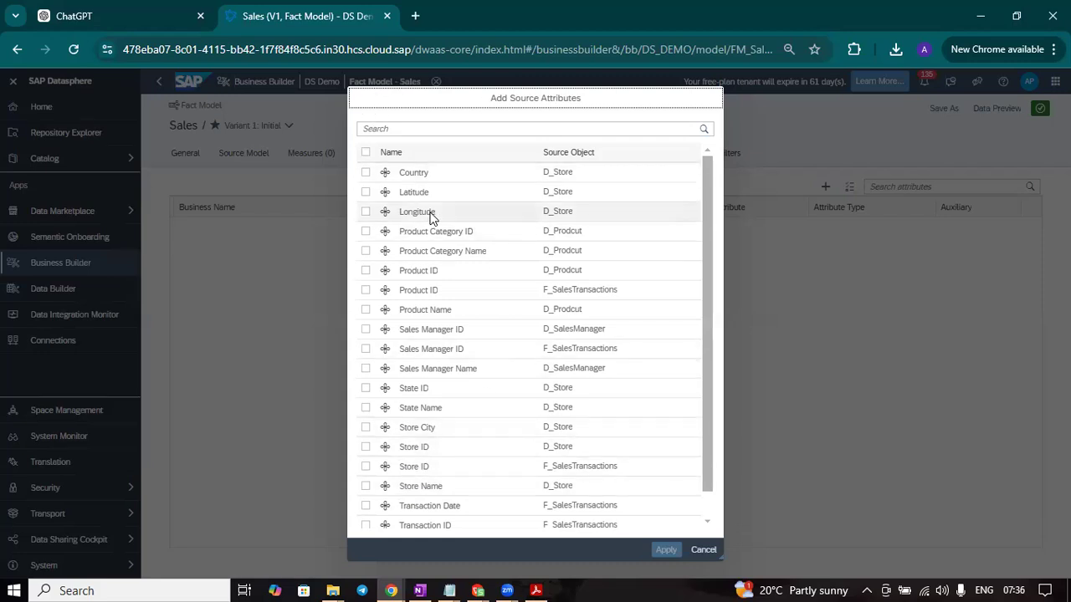
pyautogui.scroll(-1, 521, 353)
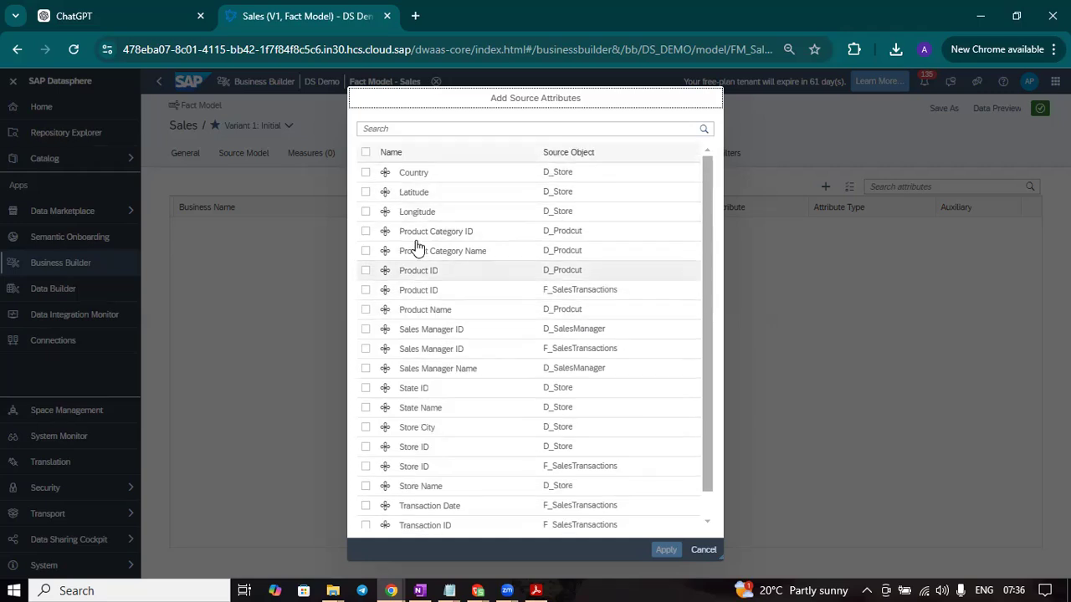
pyautogui.click(366, 152)
pyautogui.scroll(-1, 506, 316)
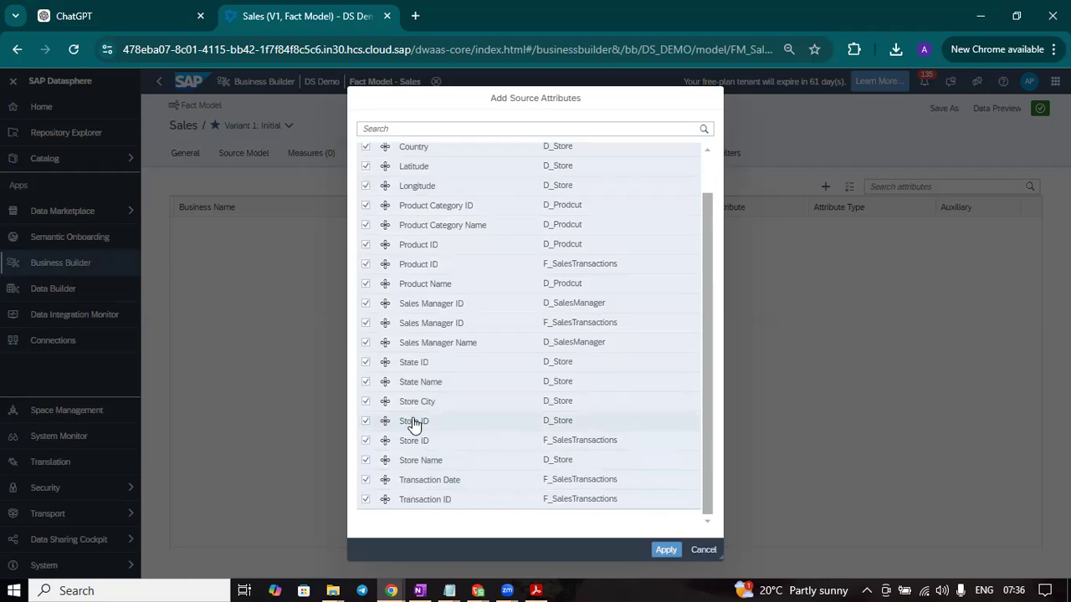
pyautogui.click(365, 421)
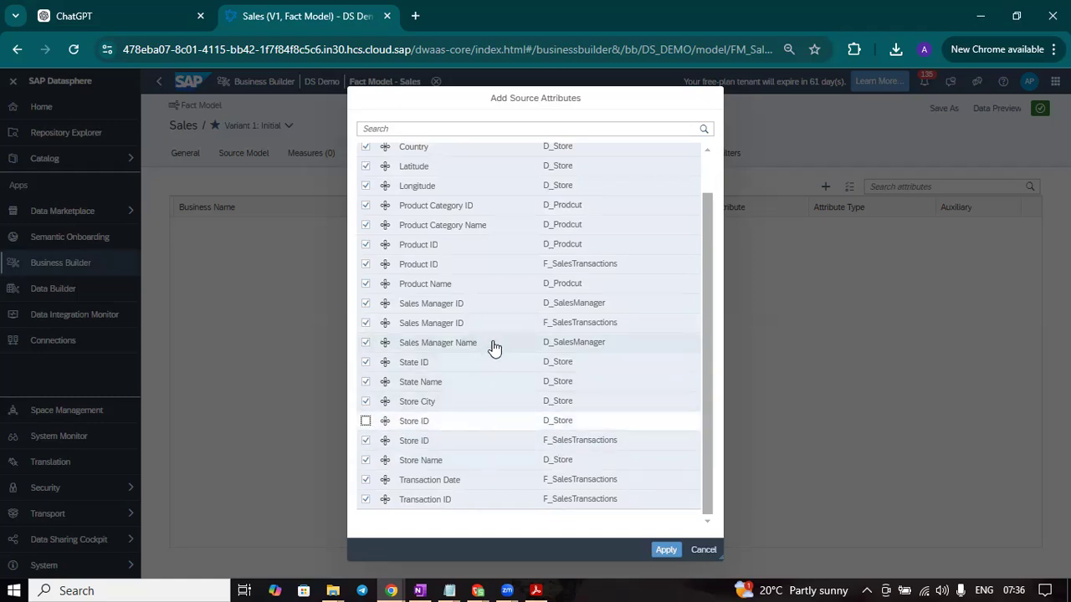
pyautogui.click(366, 303)
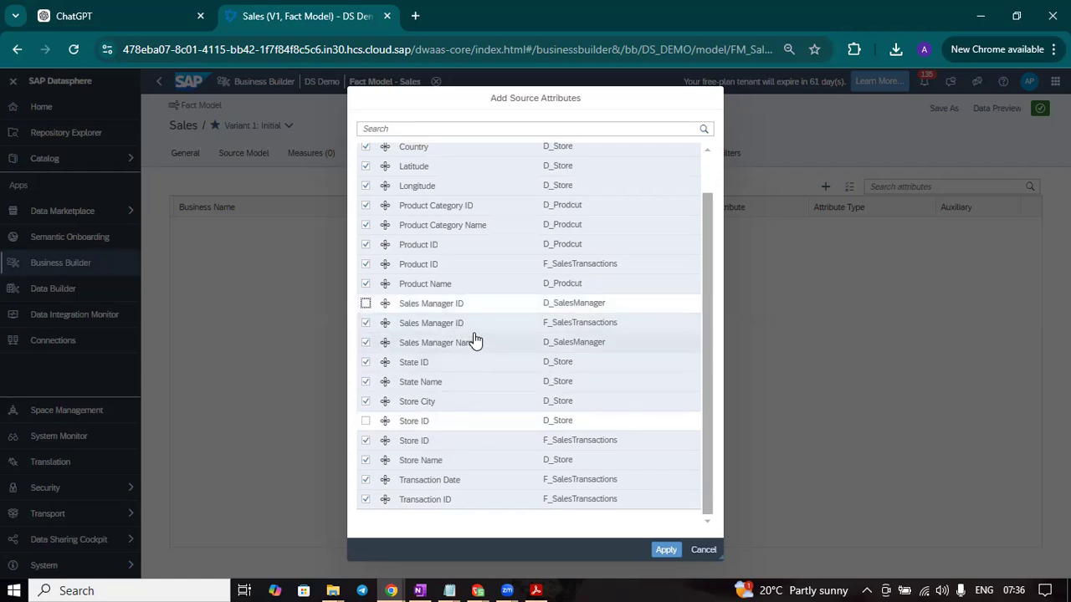
pyautogui.click(365, 244)
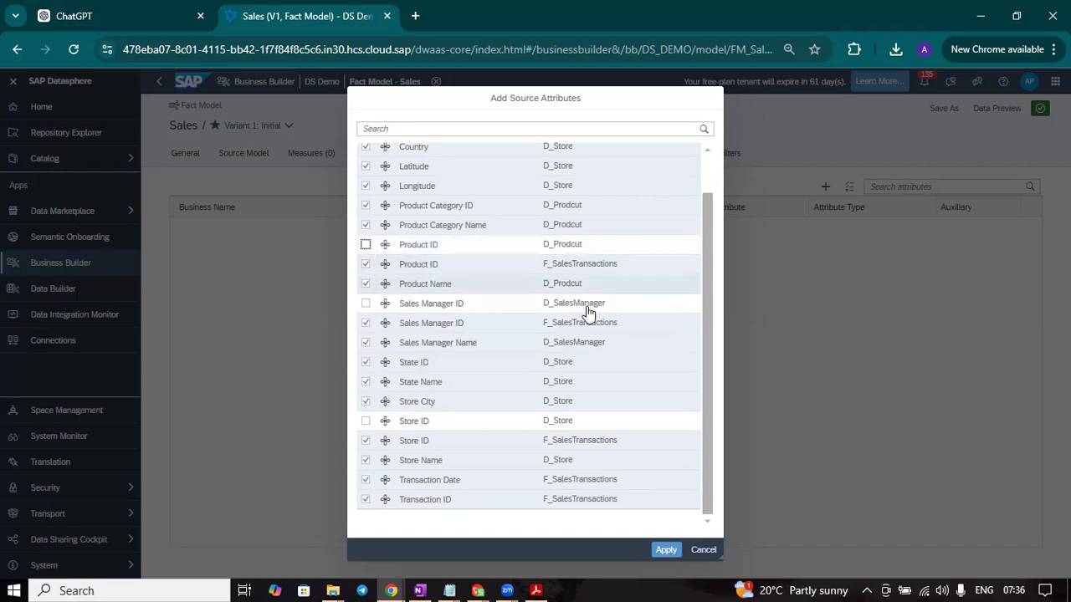
pyautogui.scroll(1, 532, 337)
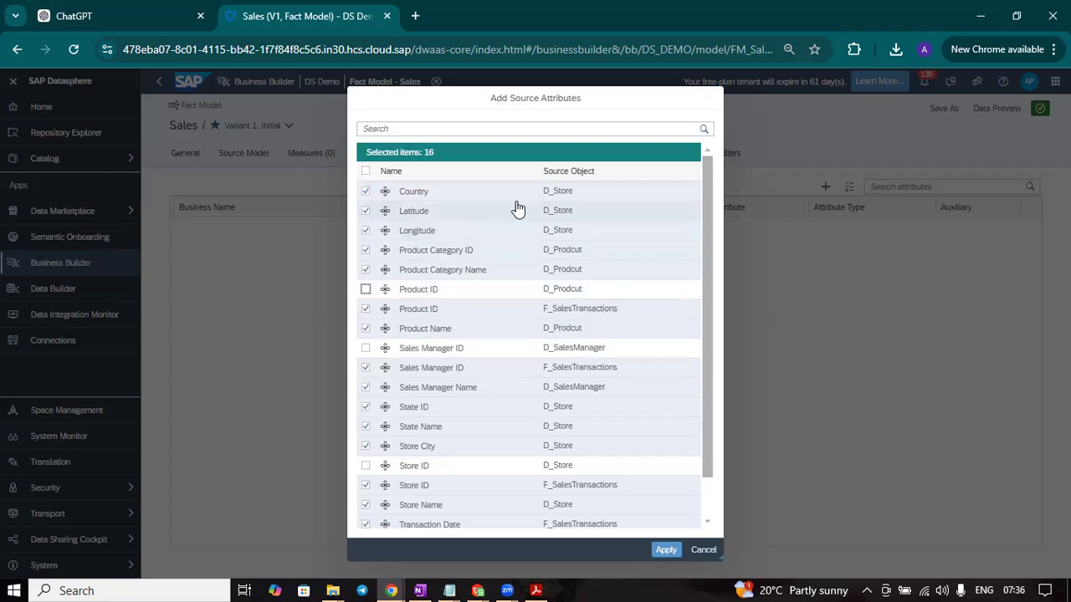
pyautogui.scroll(-1, 539, 400)
pyautogui.click(662, 549)
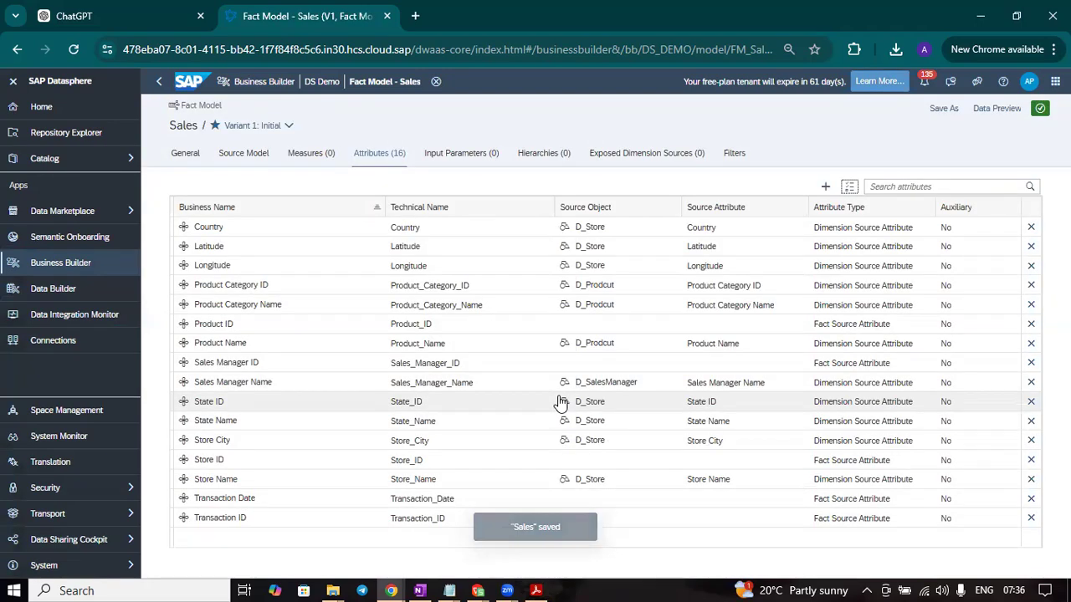
# Start a new attribute and examine which source attributes can be selected for the Dimension Source Attribute type
pyautogui.click(827, 187)
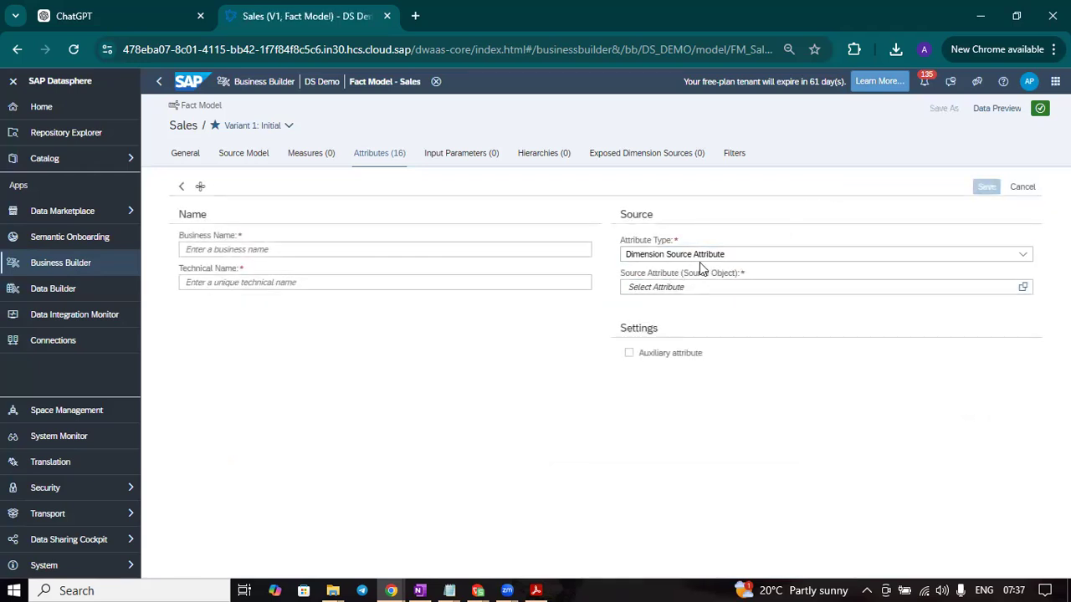
pyautogui.click(725, 256)
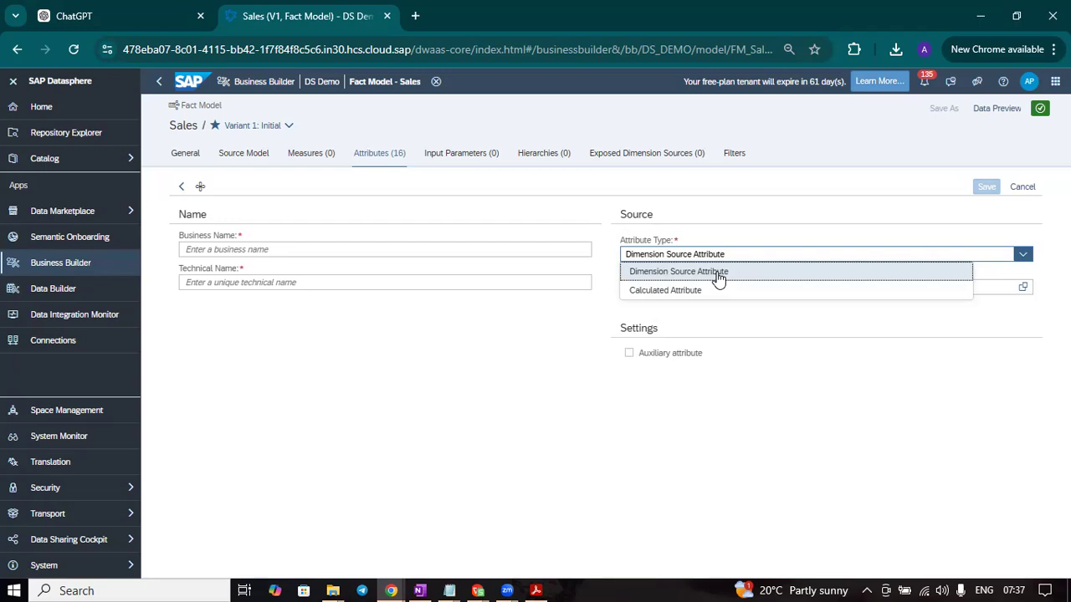
pyautogui.click(727, 273)
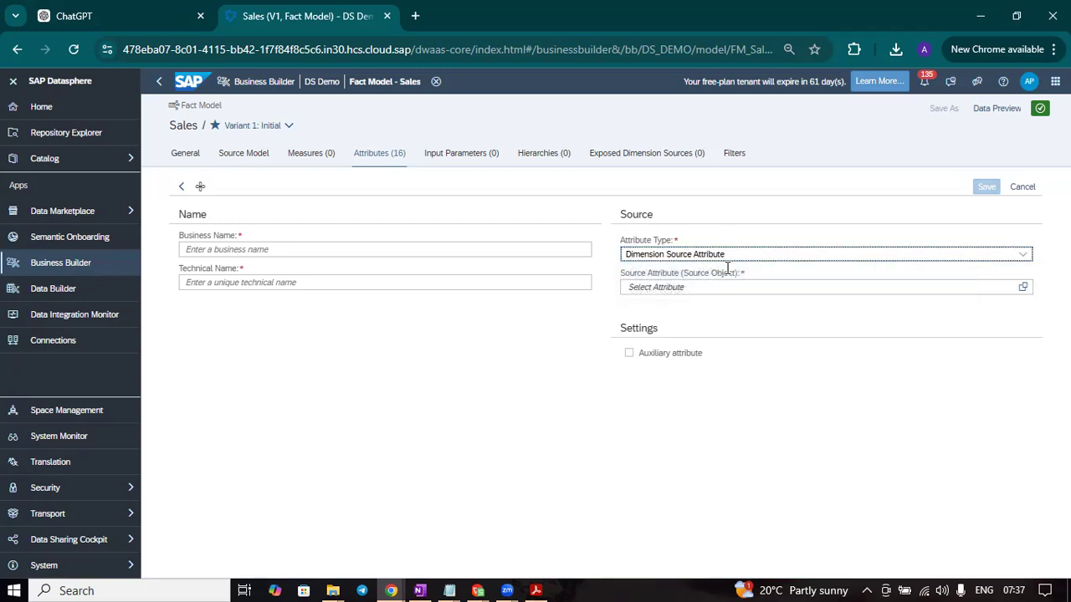
pyautogui.click(1023, 287)
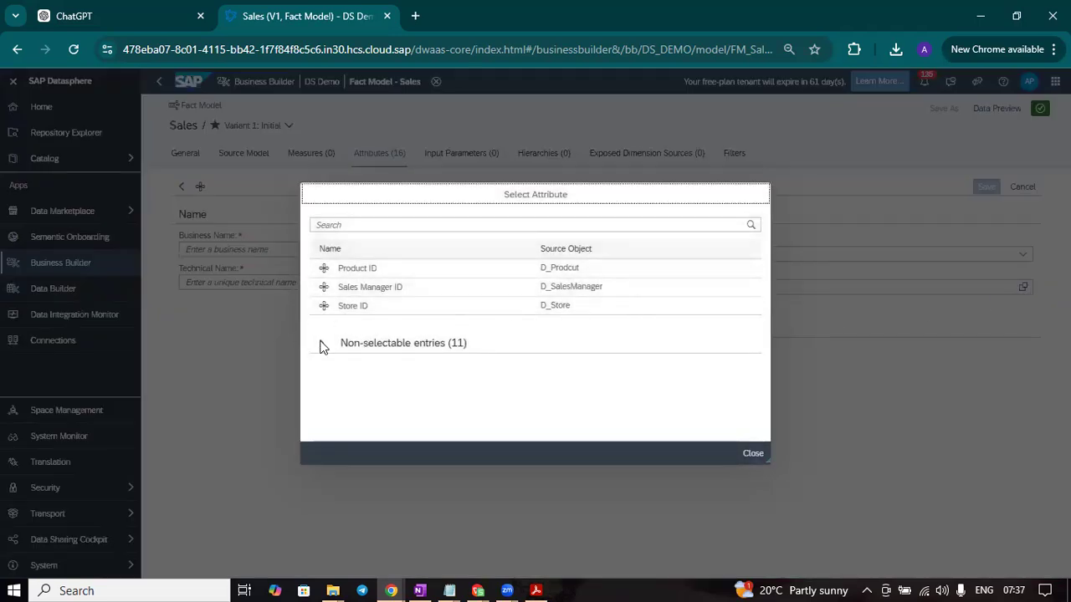
pyautogui.click(756, 460)
# Set the new attribute's type to Calculated Attribute and insert the Store ID attribute into its text-type formula
pyautogui.click(800, 255)
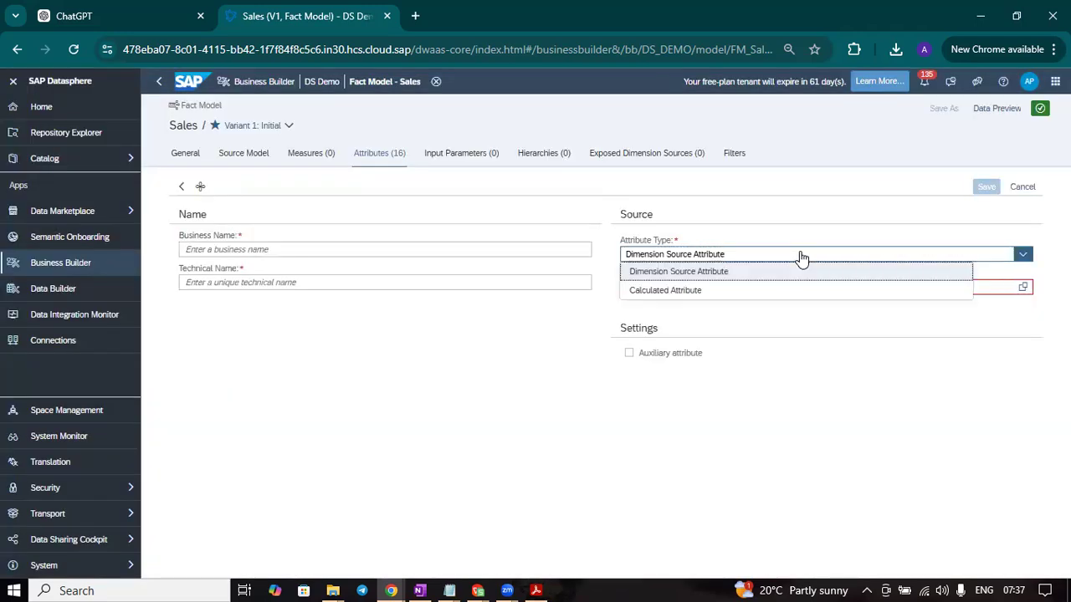
pyautogui.click(718, 292)
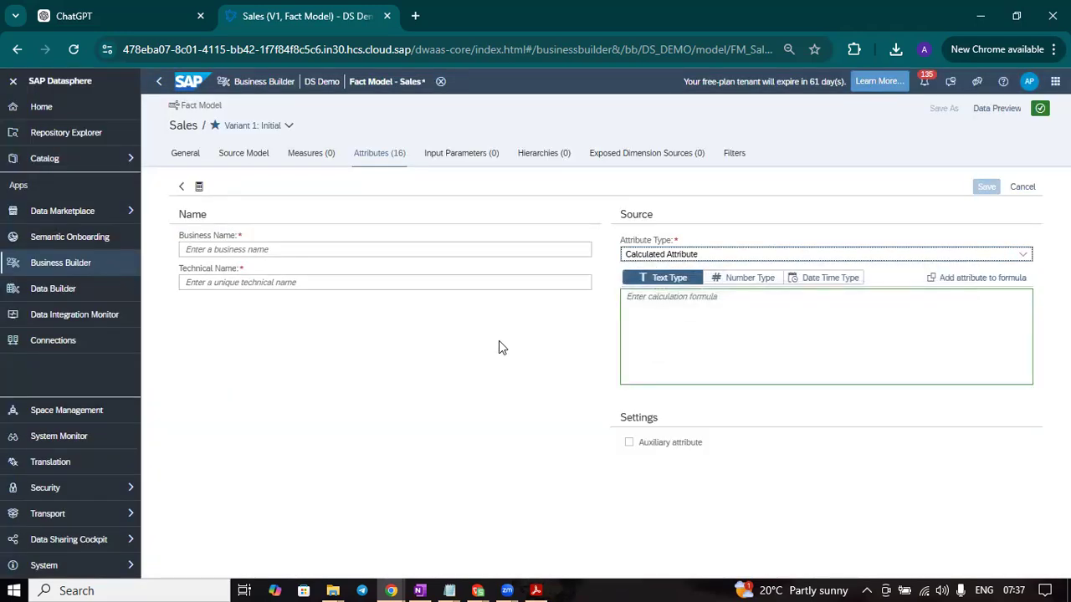
pyautogui.click(419, 284)
pyautogui.click(813, 307)
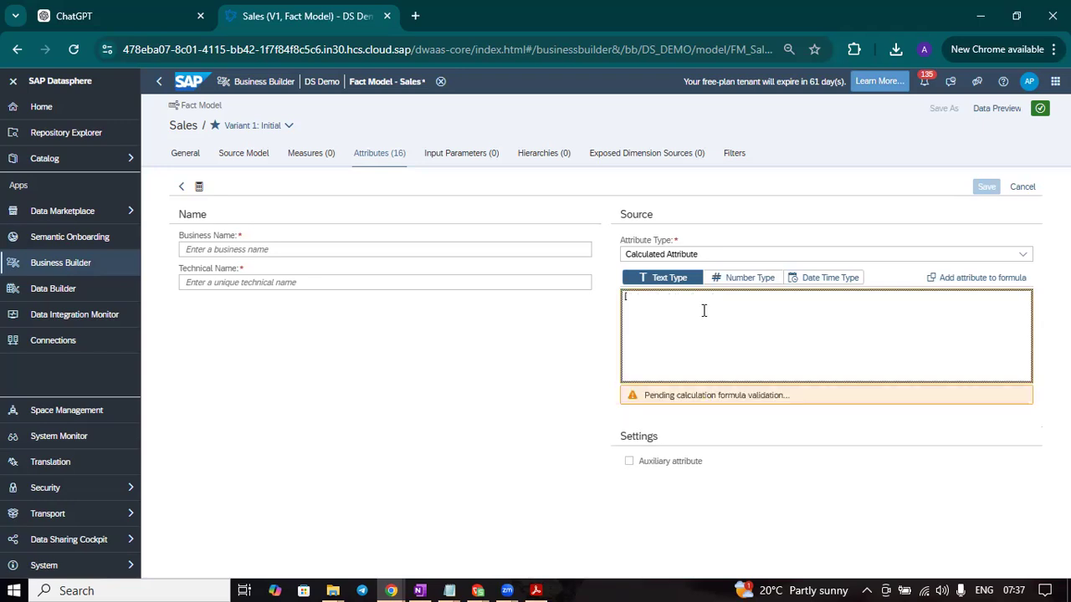
pyautogui.press('BackSpace')
pyautogui.write('p')
pyautogui.press('BackSpace')
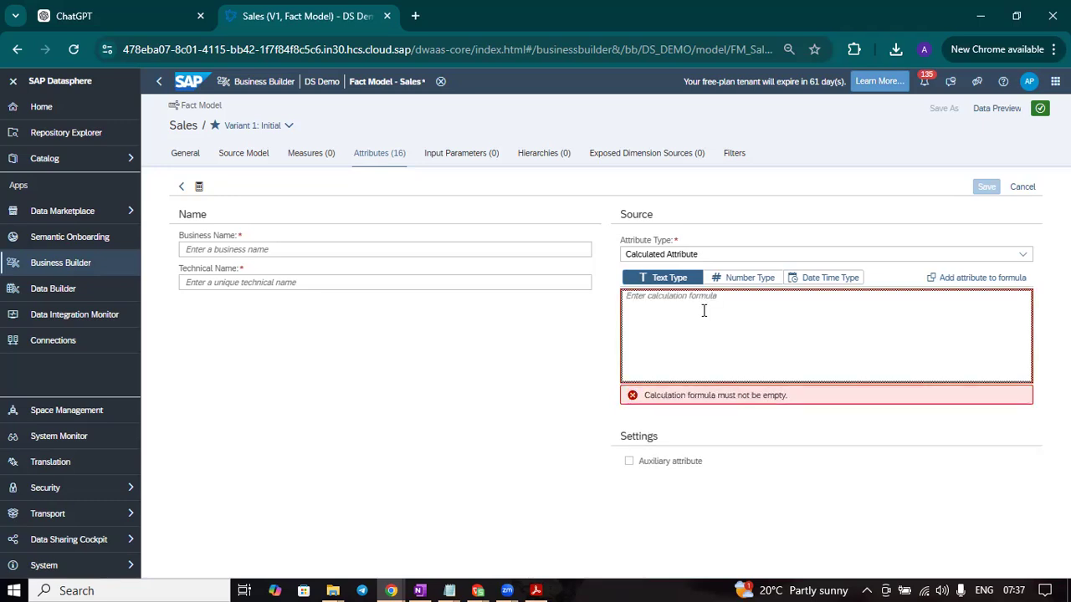
pyautogui.click(1000, 283)
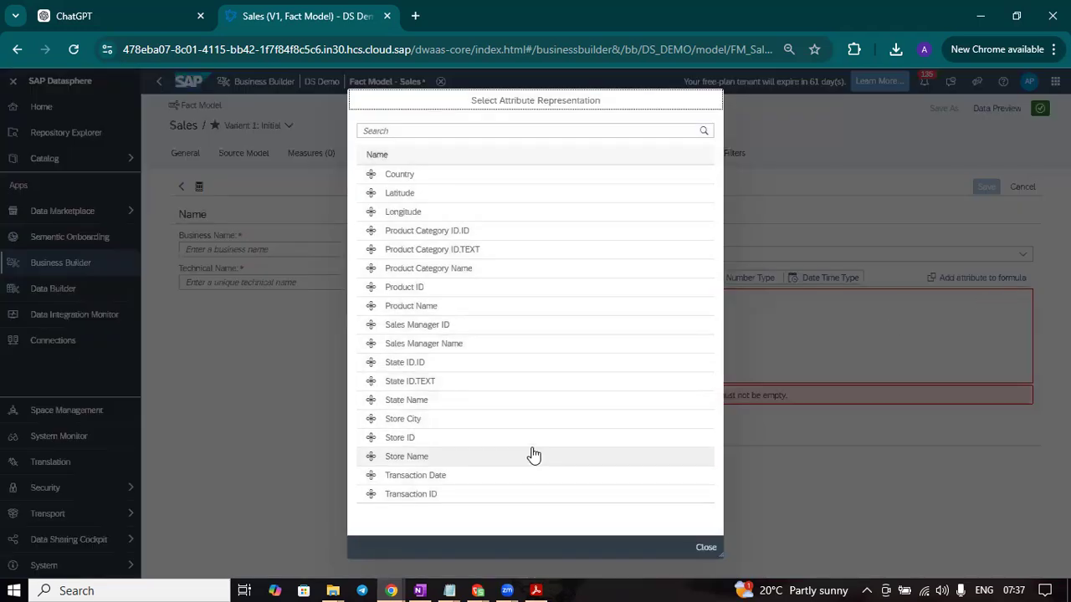
pyautogui.click(493, 439)
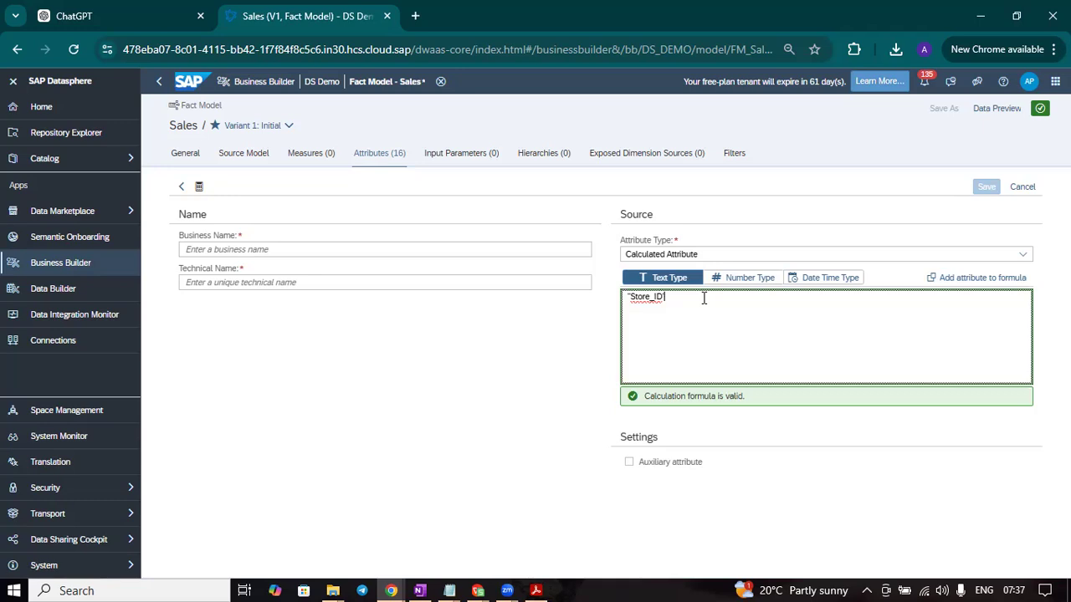
# Try to replace the Store_ID formula of the new calculated attribute with the Left function
pyautogui.press('BackSpace')
pyautogui.press('BackSpace')
pyautogui.press('BackSpace')
pyautogui.press('BackSpace')
pyautogui.press('BackSpace')
pyautogui.press('BackSpace')
pyautogui.press('BackSpace')
pyautogui.press('BackSpace')
pyautogui.press('BackSpace')
pyautogui.press('BackSpace')
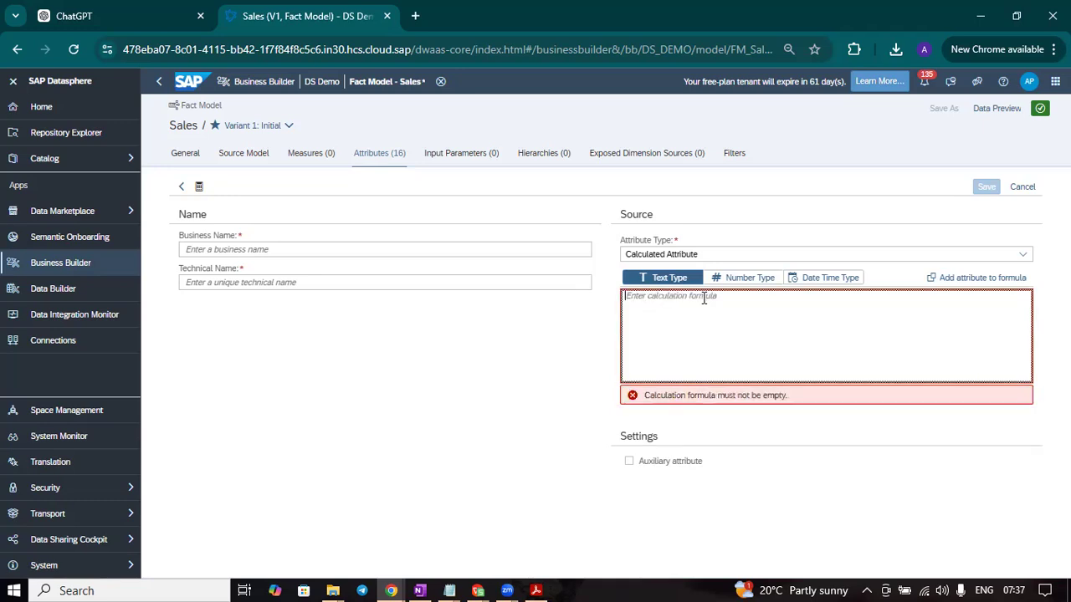
pyautogui.write('Lef')
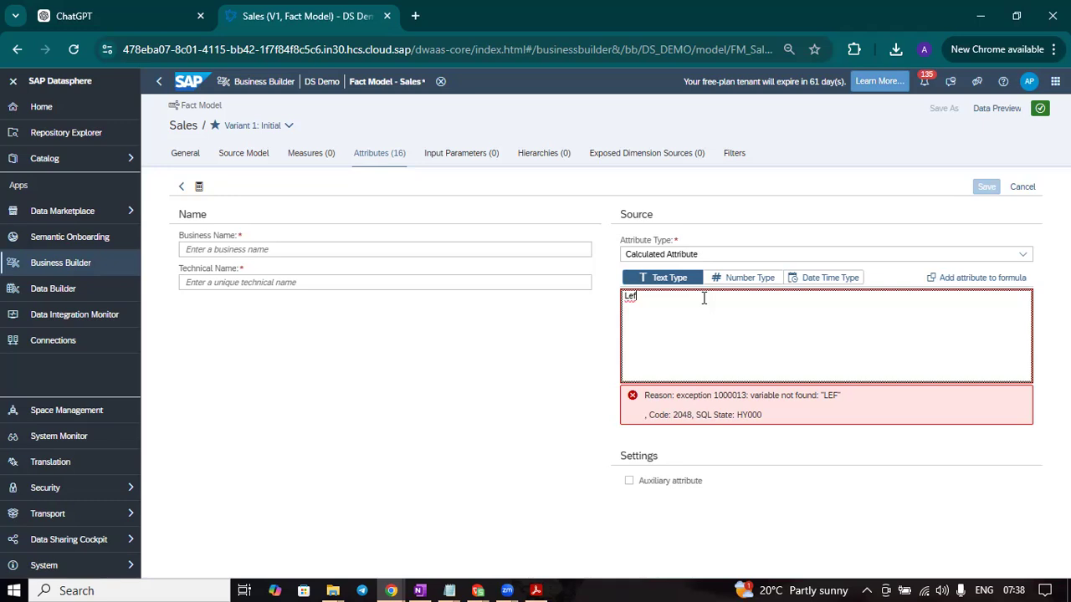
pyautogui.write('t')
pyautogui.press('BackSpace')
pyautogui.write('t')
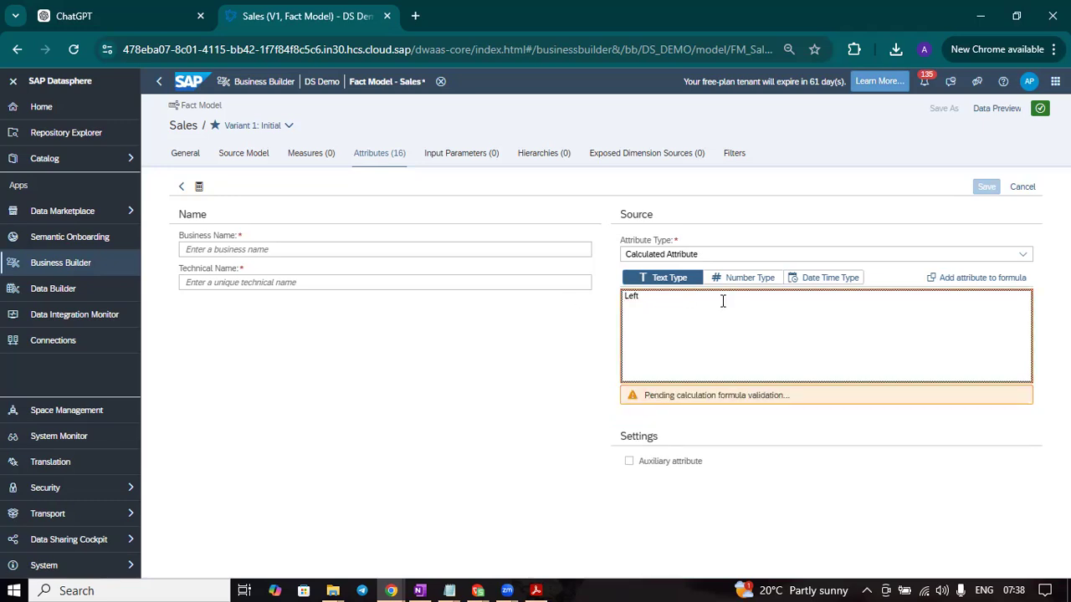
# Clear the calculation formula and discard the new calculated attribute
pyautogui.press('BackSpace')
pyautogui.press('BackSpace')
pyautogui.press('BackSpace')
pyautogui.press('BackSpace')
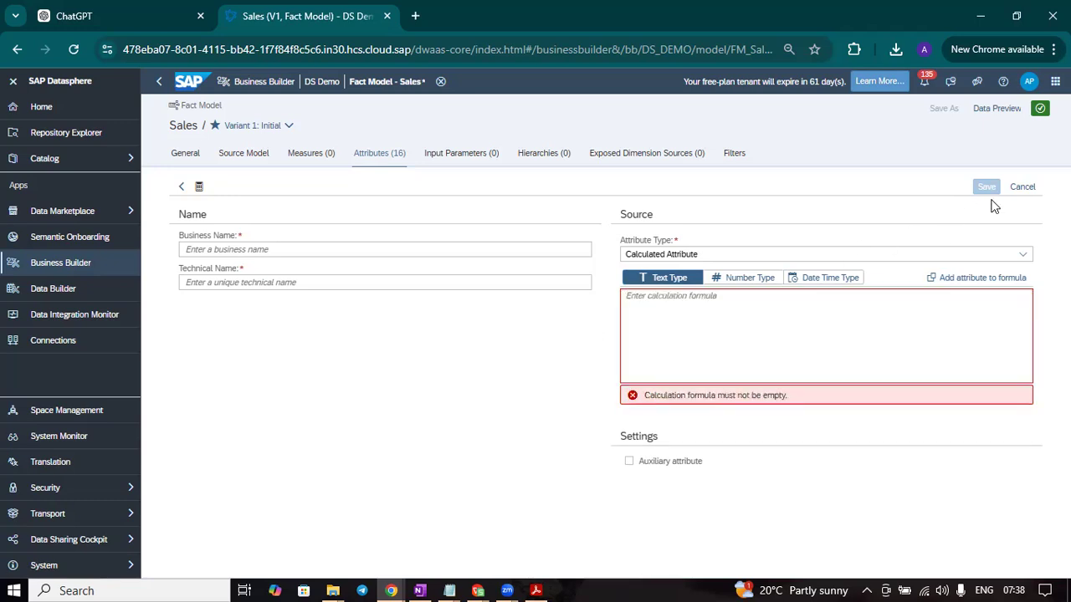
pyautogui.click(1020, 188)
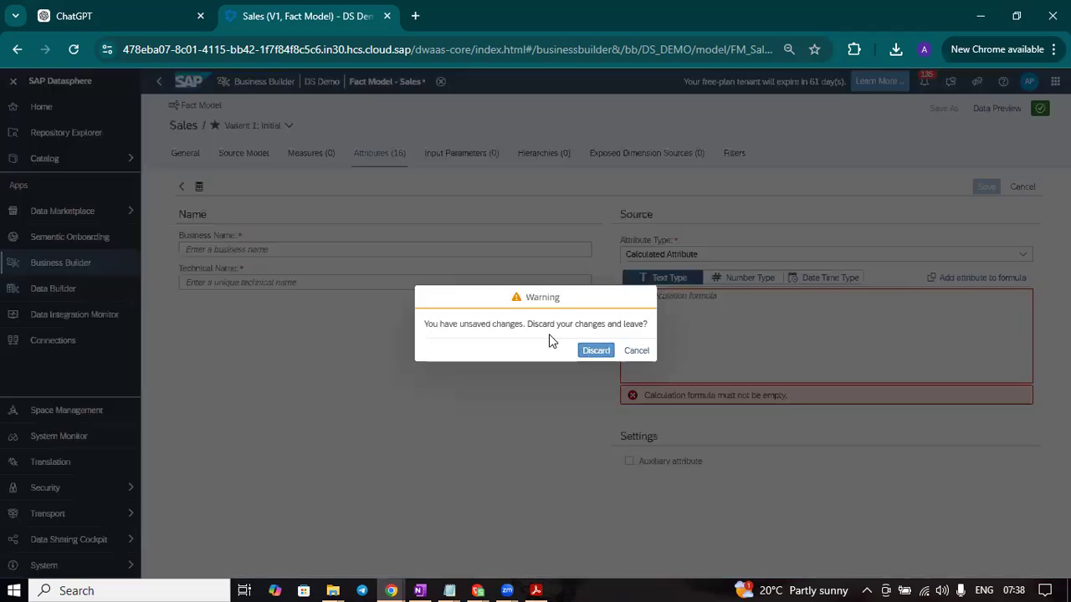
pyautogui.click(597, 349)
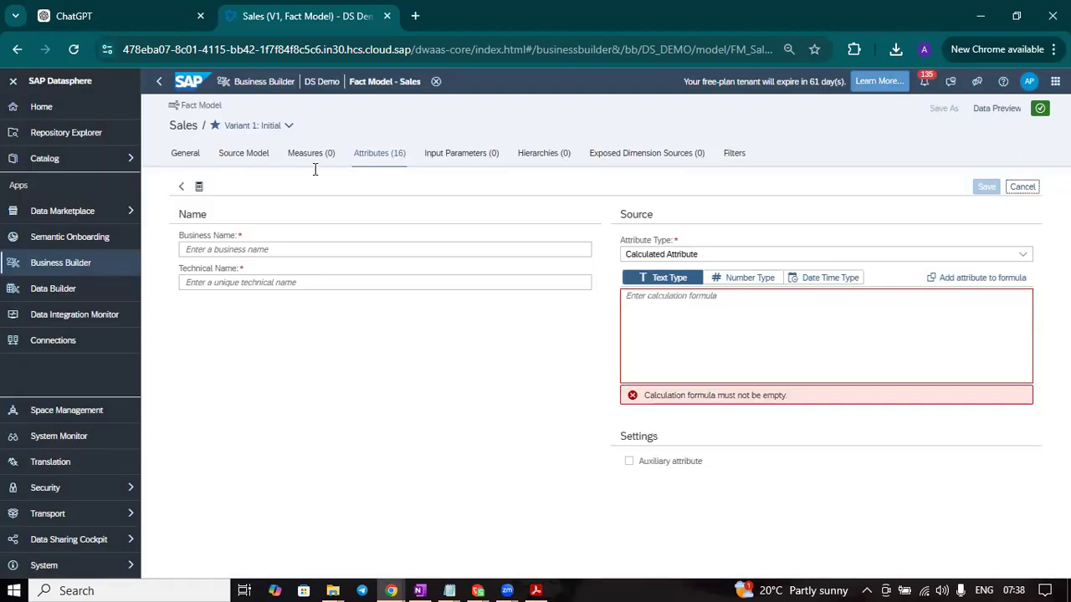
# Add the Cost, Discount, Profit and Revenue source measures from F_SalesTransactions to the fact model
pyautogui.click(315, 161)
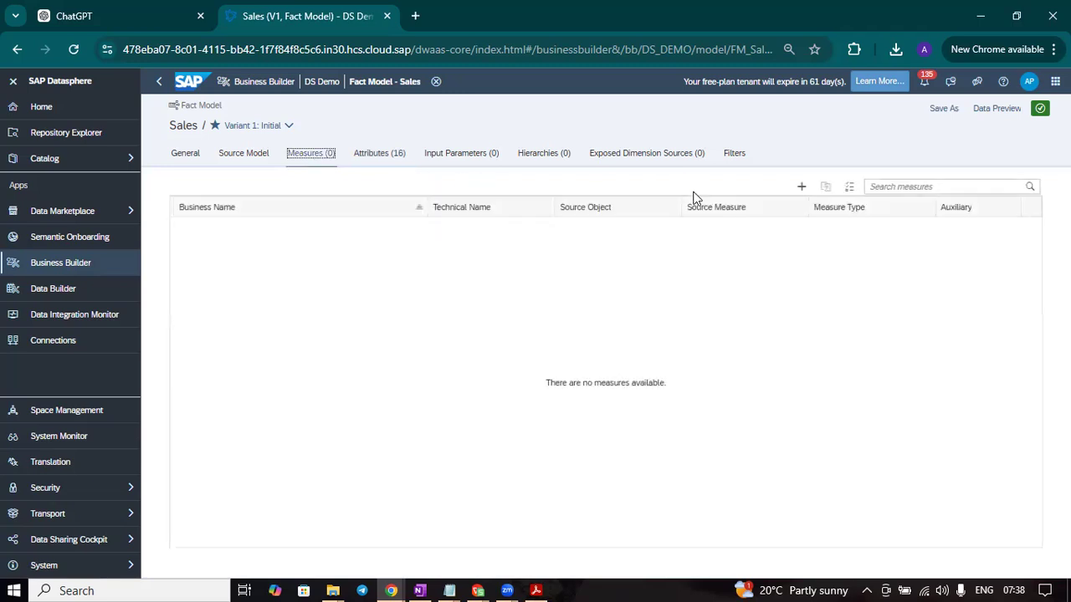
pyautogui.click(850, 188)
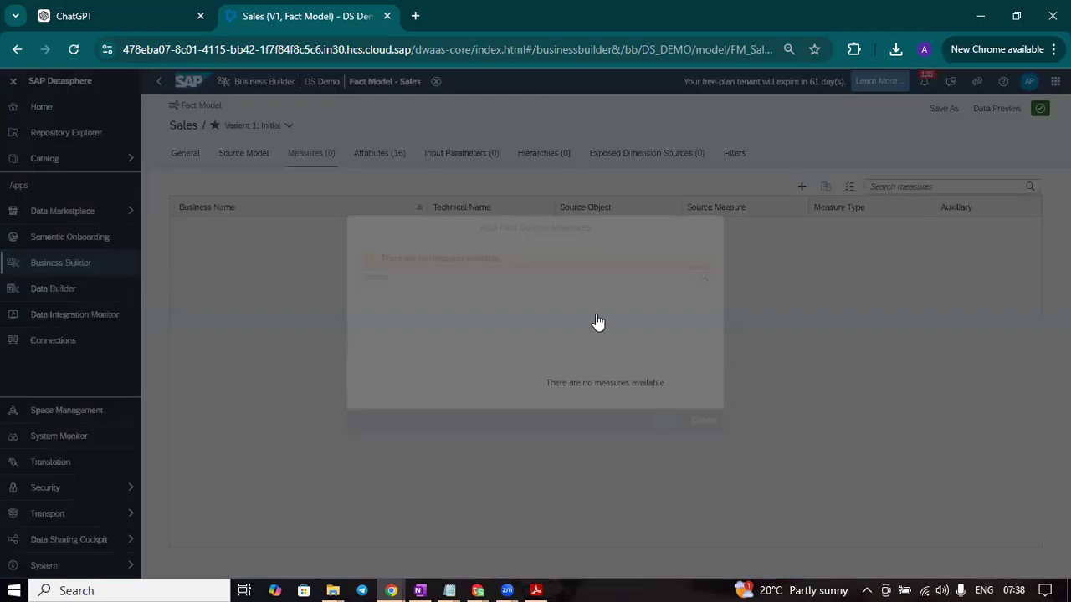
pyautogui.click(365, 282)
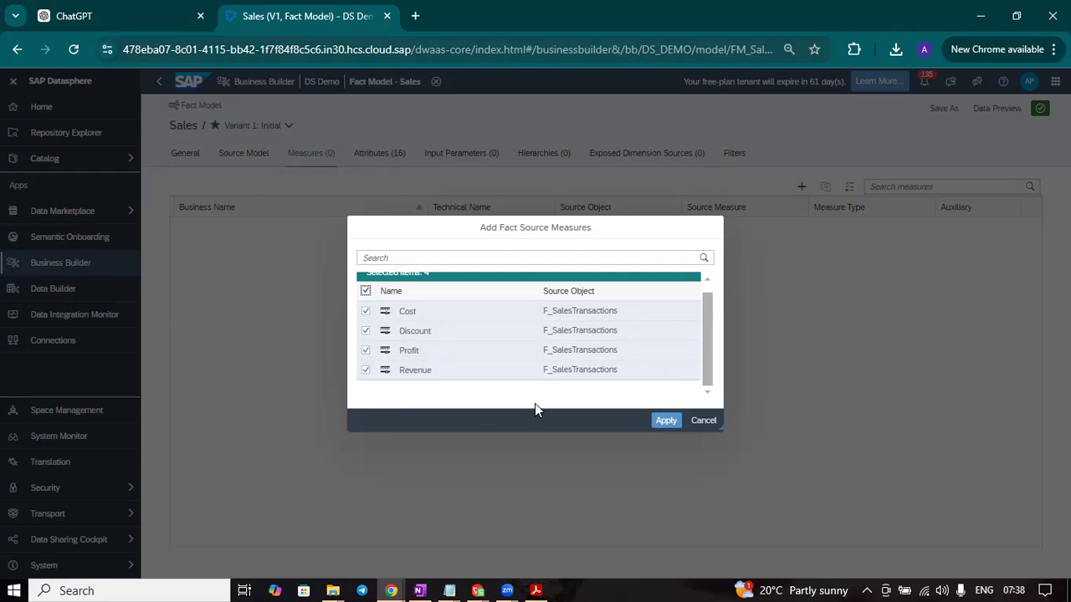
pyautogui.scroll(1, 469, 334)
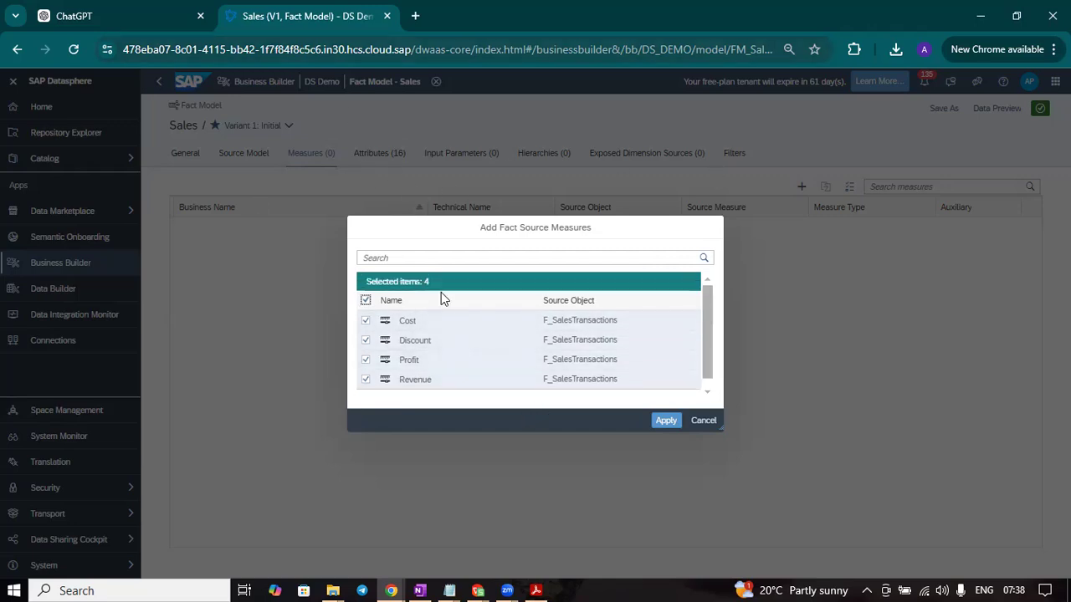
pyautogui.click(660, 423)
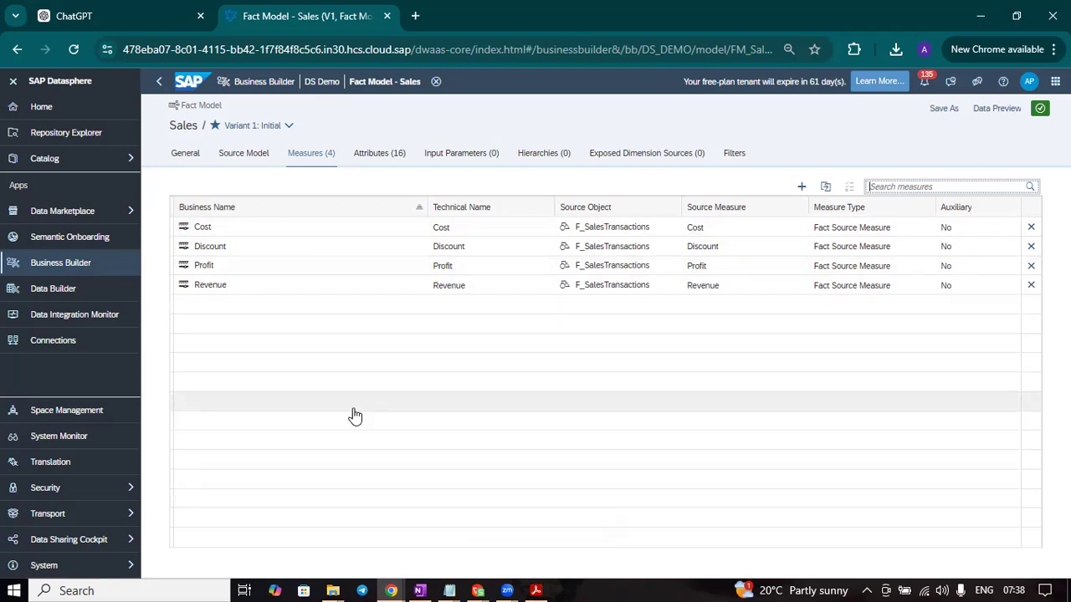
# Start a new measure of type Fixed Value with the business name Fixed measure
pyautogui.click(800, 187)
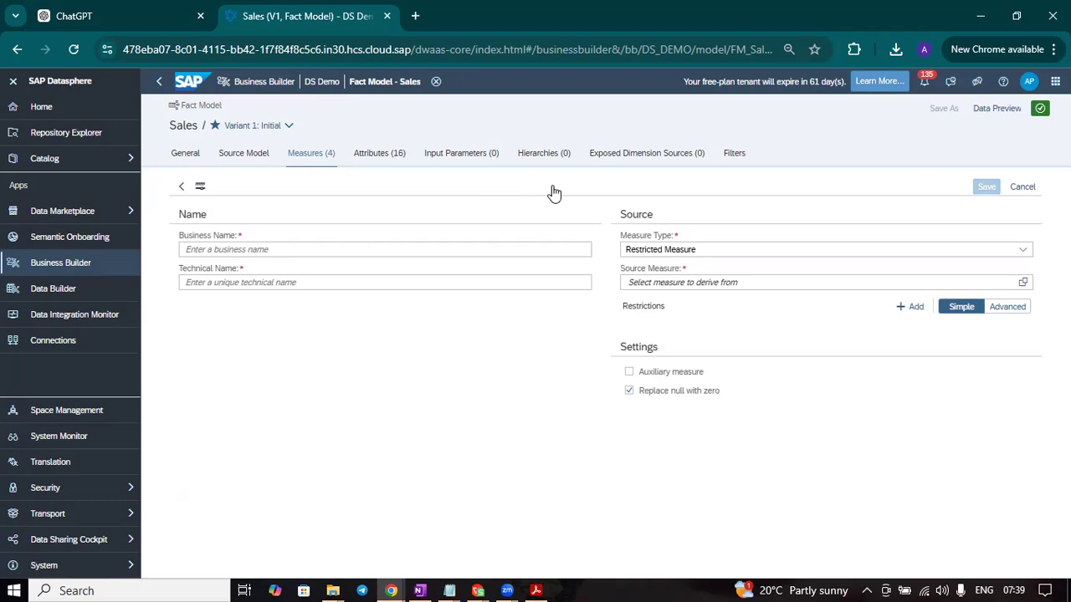
pyautogui.click(1019, 254)
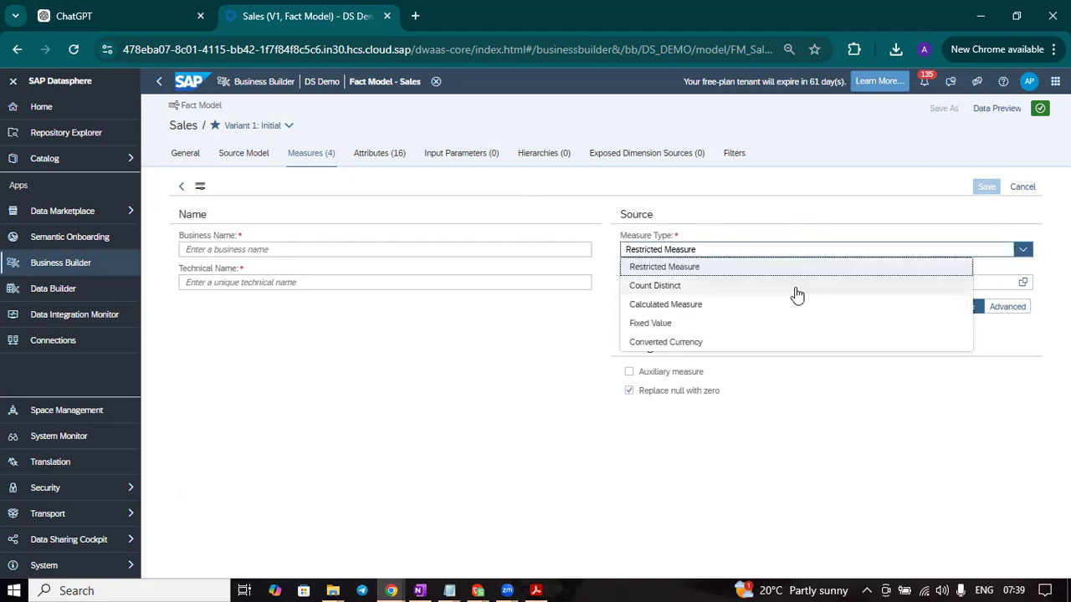
pyautogui.click(709, 323)
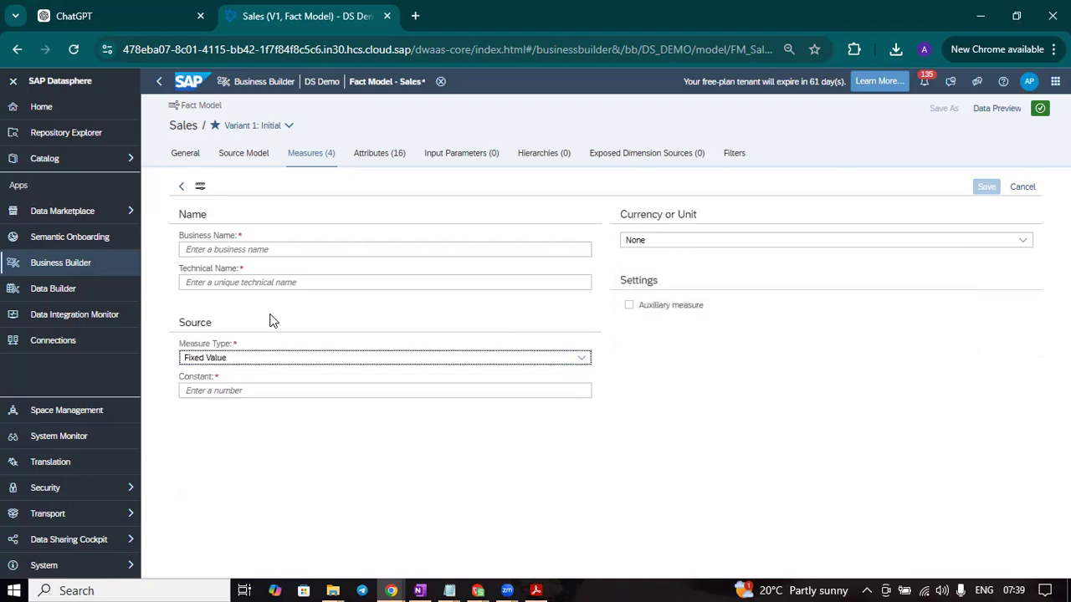
pyautogui.click(373, 249)
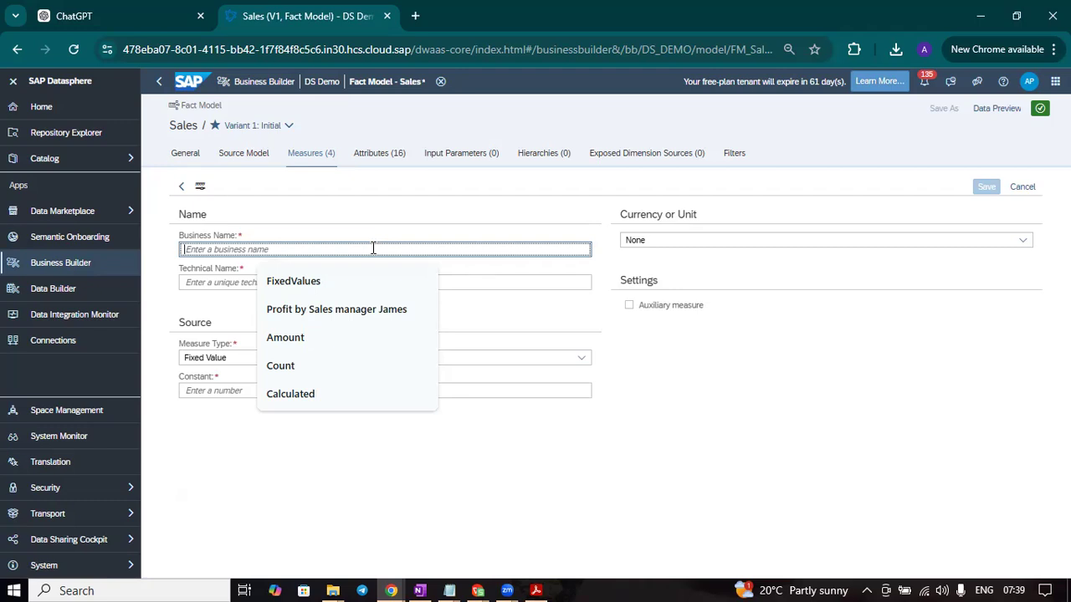
pyautogui.write('Fi')
pyautogui.write('d')
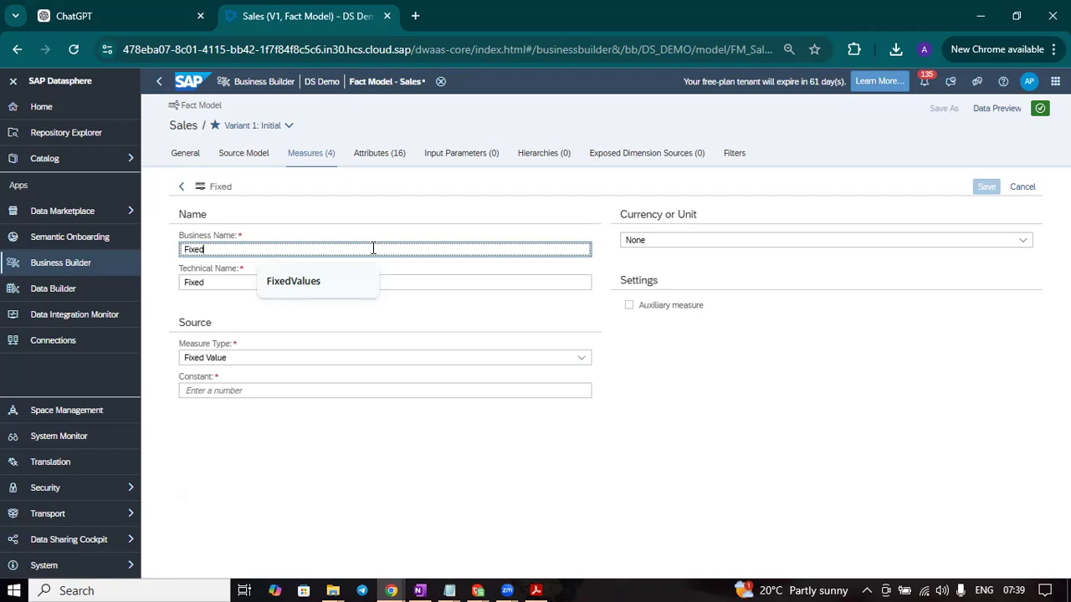
pyautogui.write('mea')
pyautogui.press('BackSpace')
pyautogui.press('BackSpace')
pyautogui.press('BackSpace')
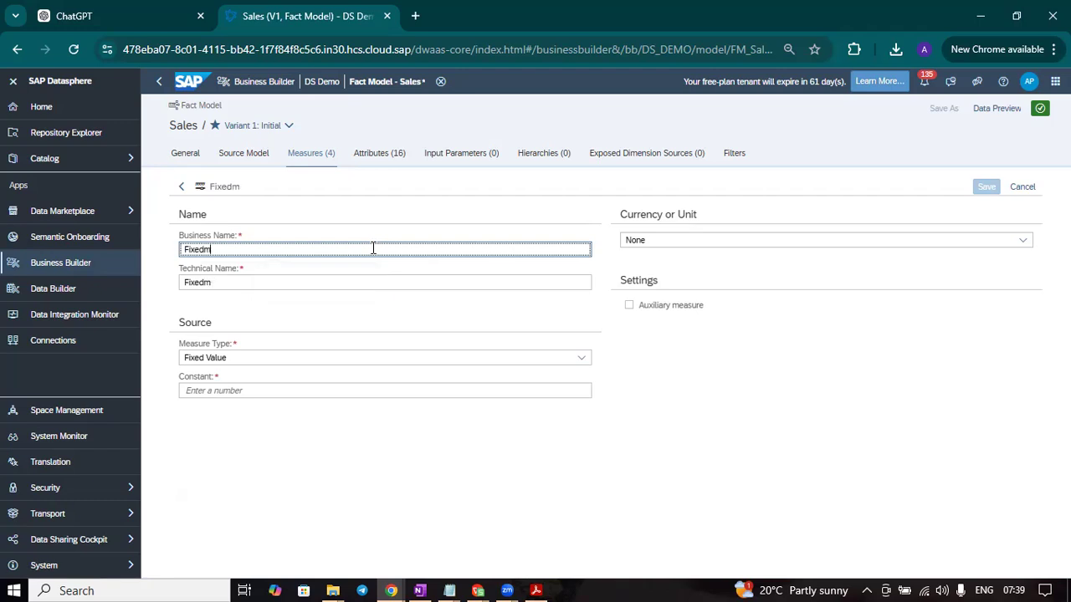
pyautogui.write('measure')
pyautogui.click(846, 383)
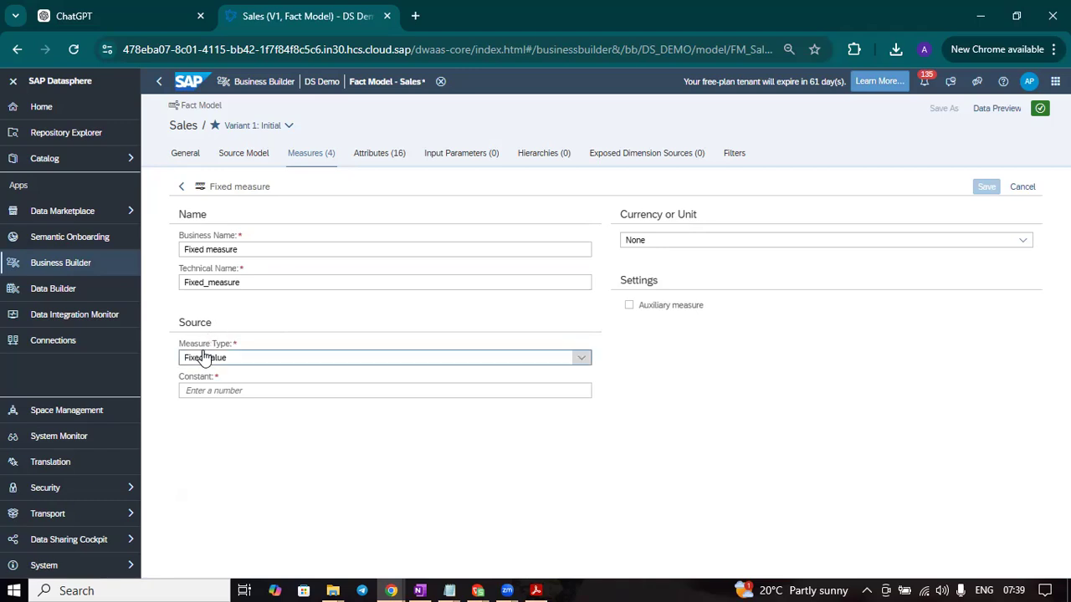
# Keep the measure type as Fixed Value and set its constant to 100
pyautogui.click(581, 358)
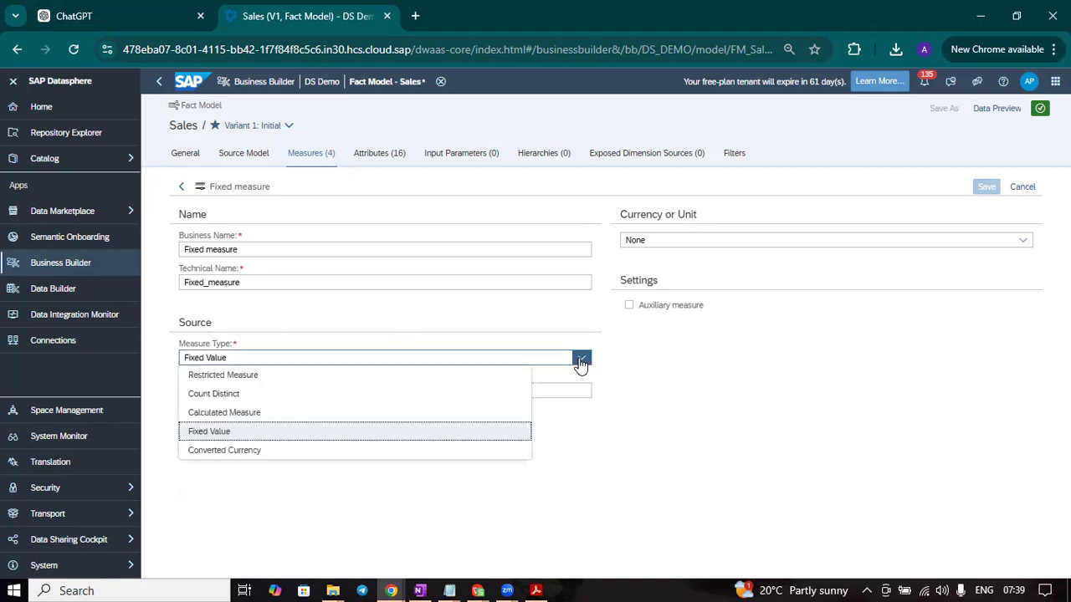
pyautogui.click(509, 432)
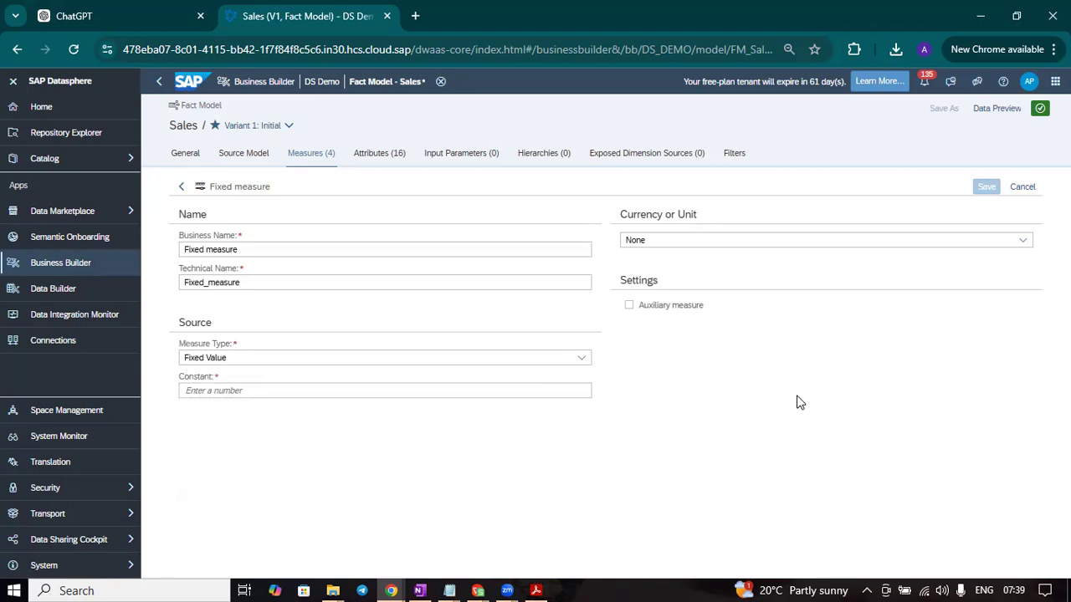
pyautogui.click(296, 391)
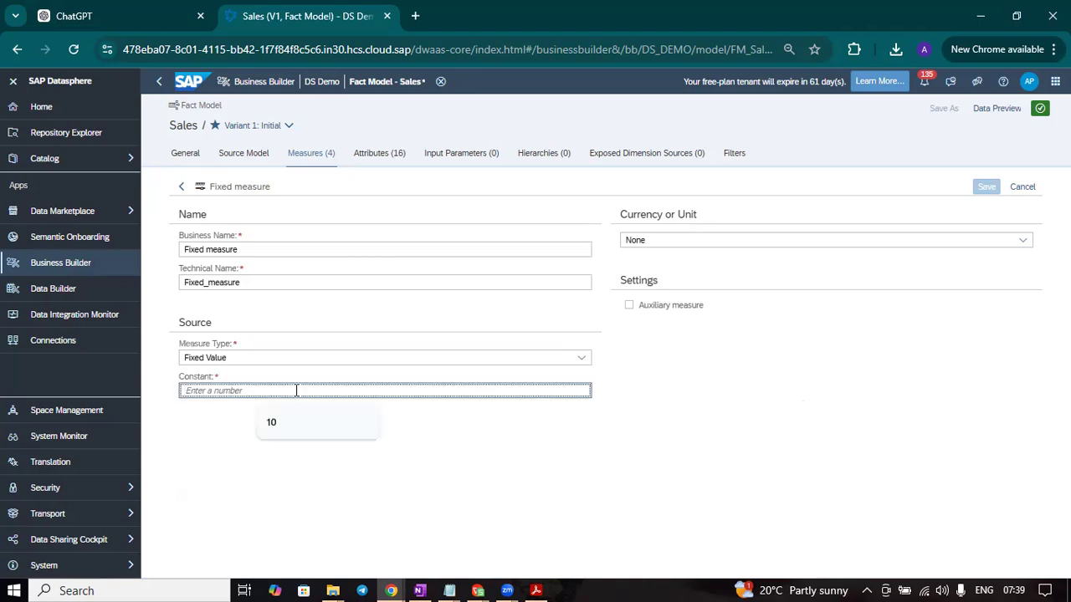
pyautogui.write('100')
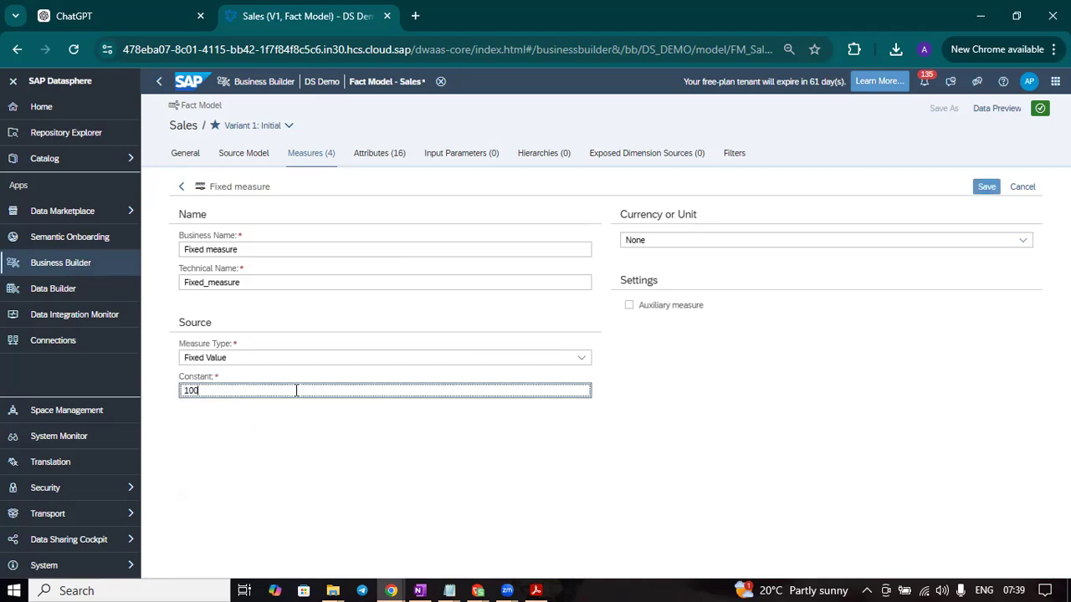
pyautogui.click(370, 494)
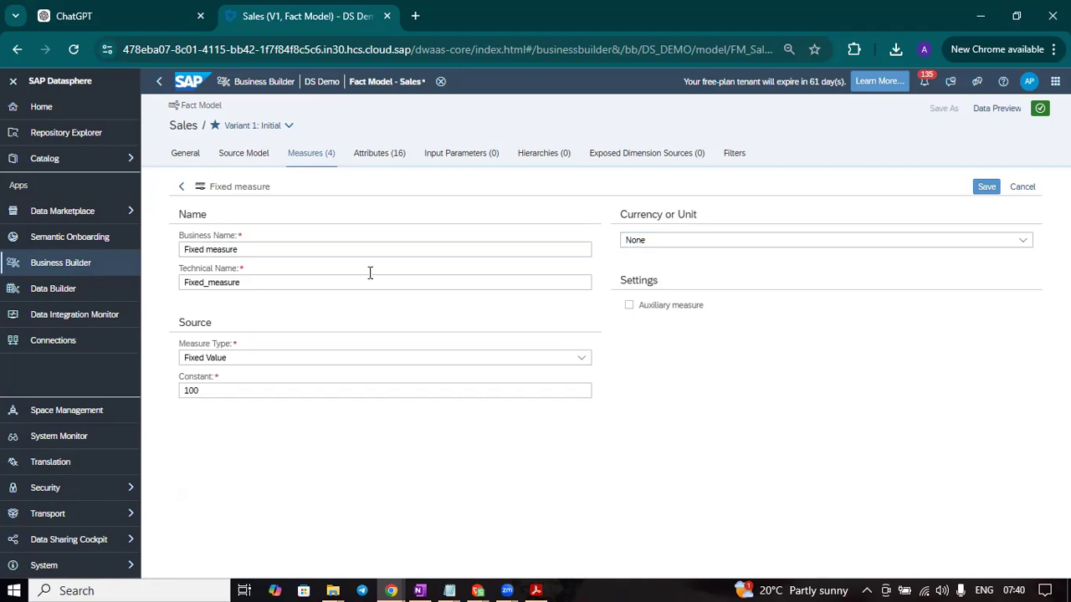
# Change the measure's business name to Fixed amount
pyautogui.click(253, 253)
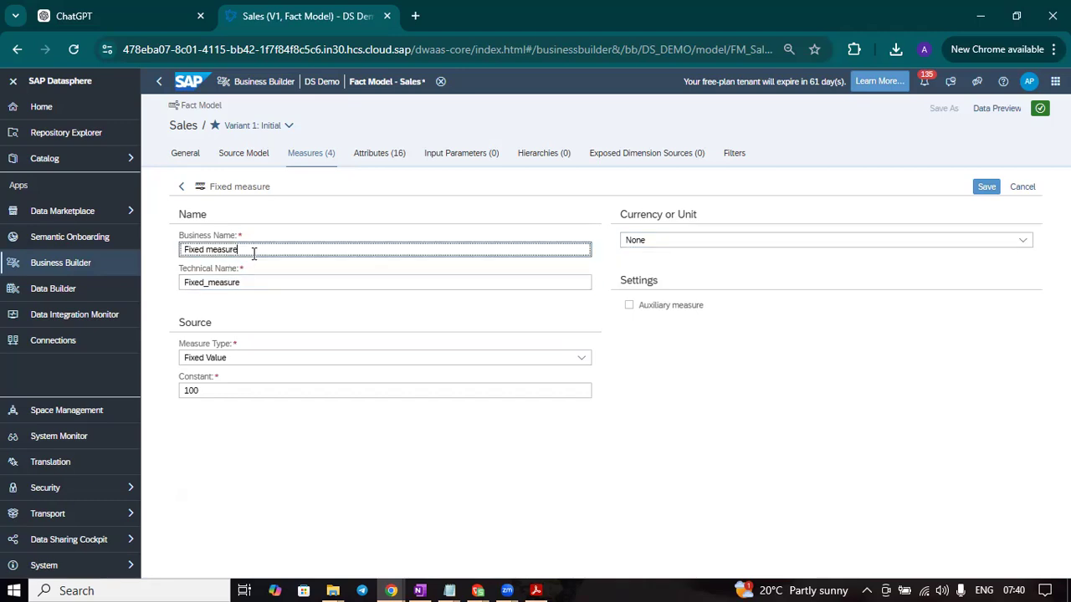
pyautogui.press('BackSpace')
pyautogui.press('BackSpace')
pyautogui.press('BackSpace')
pyautogui.press('BackSpace')
pyautogui.press('BackSpace')
pyautogui.press('BackSpace')
pyautogui.write('amount')
# Set the measure's currency or unit to Amount with Currency with the constant value USD, and save the measure
pyautogui.click(763, 242)
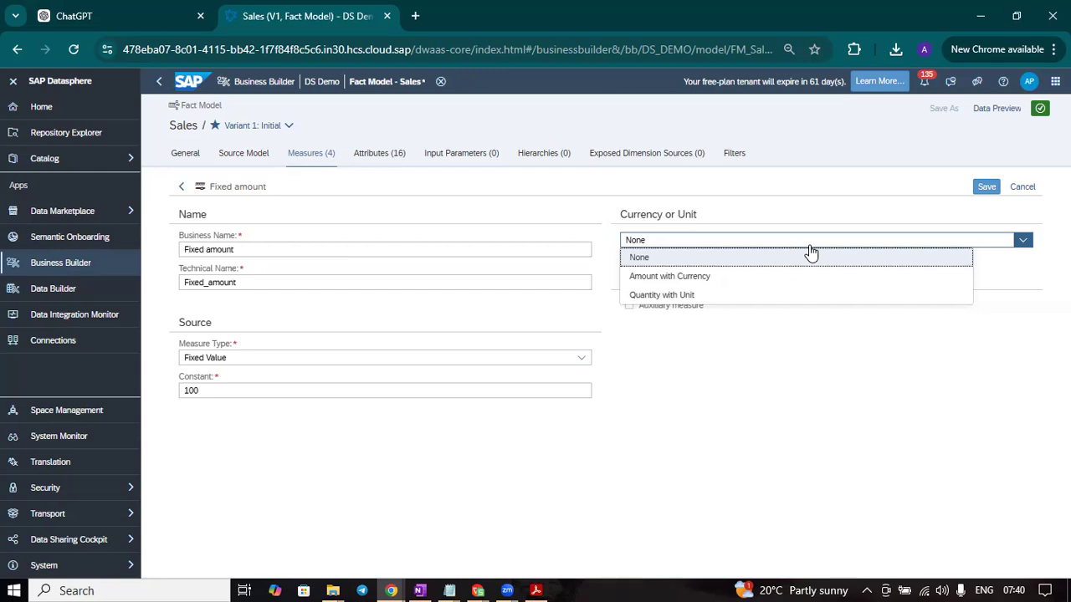
pyautogui.click(708, 278)
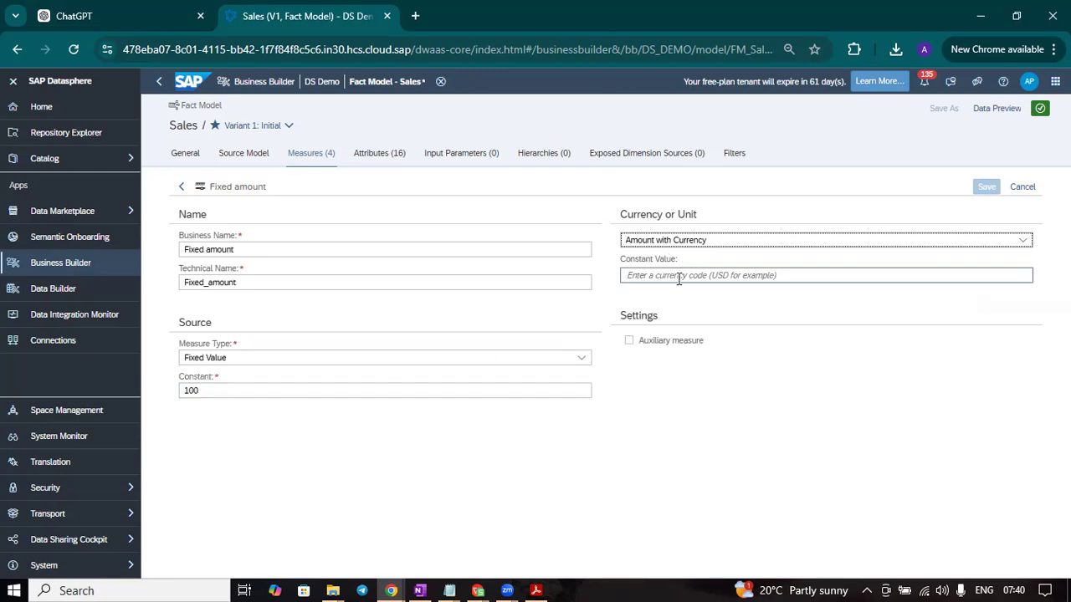
pyautogui.click(782, 276)
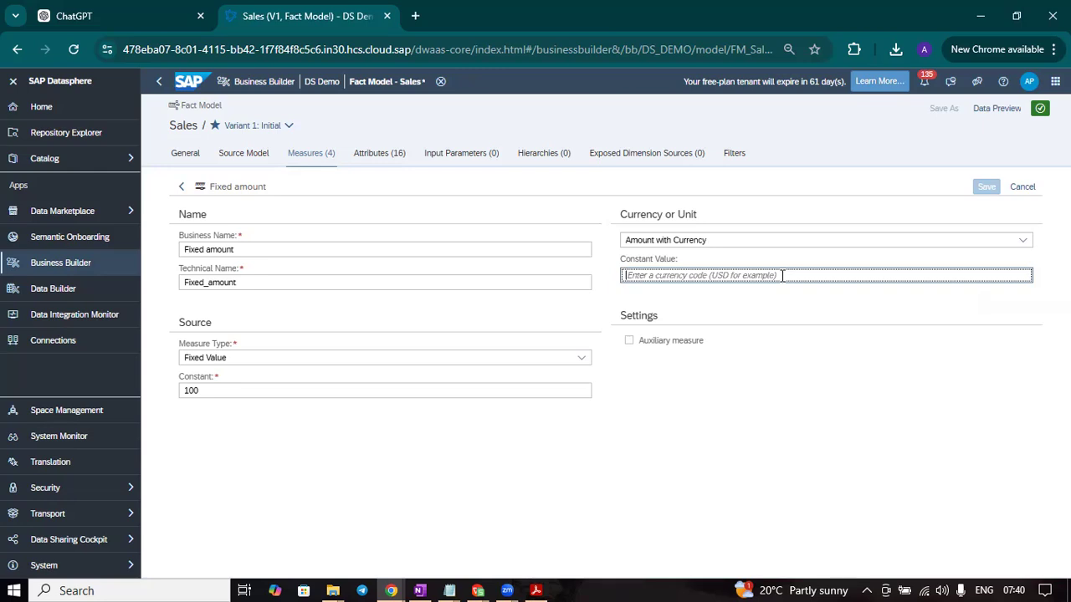
pyautogui.write('USD')
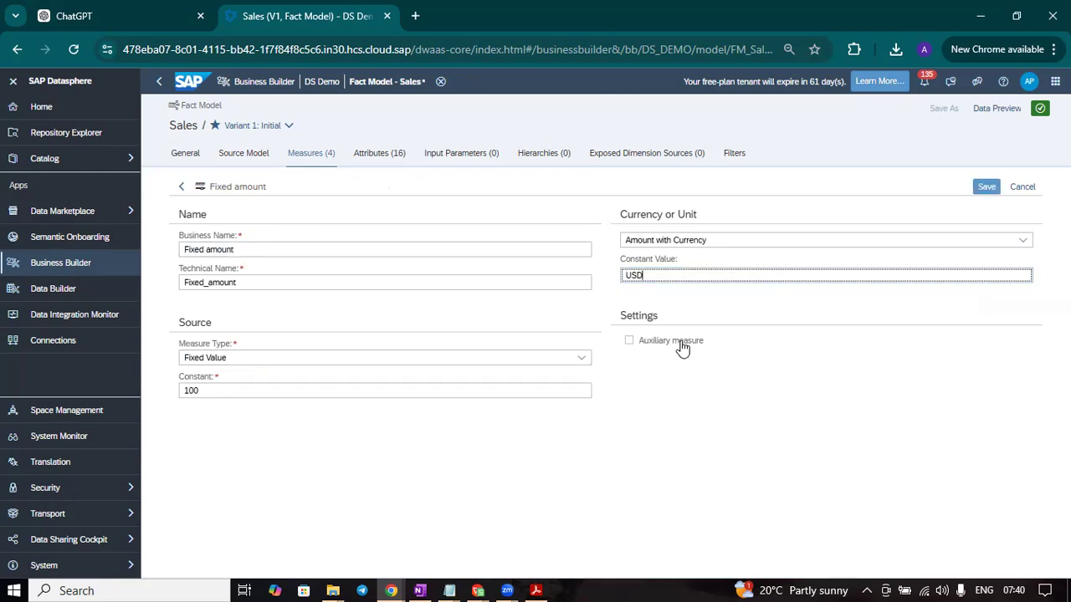
pyautogui.click(983, 187)
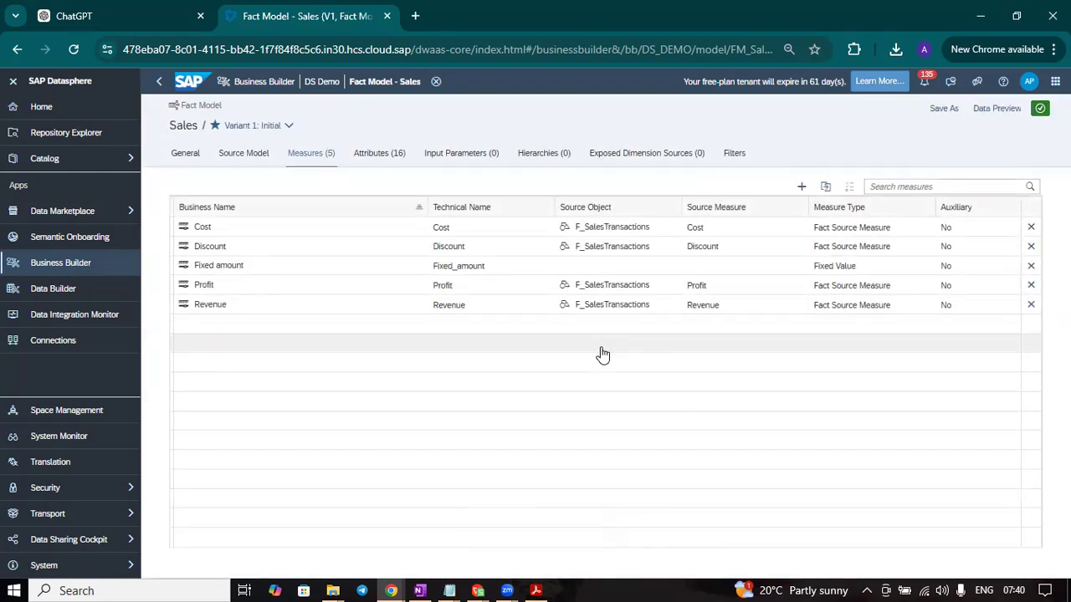
# Start a new Restricted Measure named "Profit by" plus the sales manager's first name, with Profit as its source measure
pyautogui.click(798, 189)
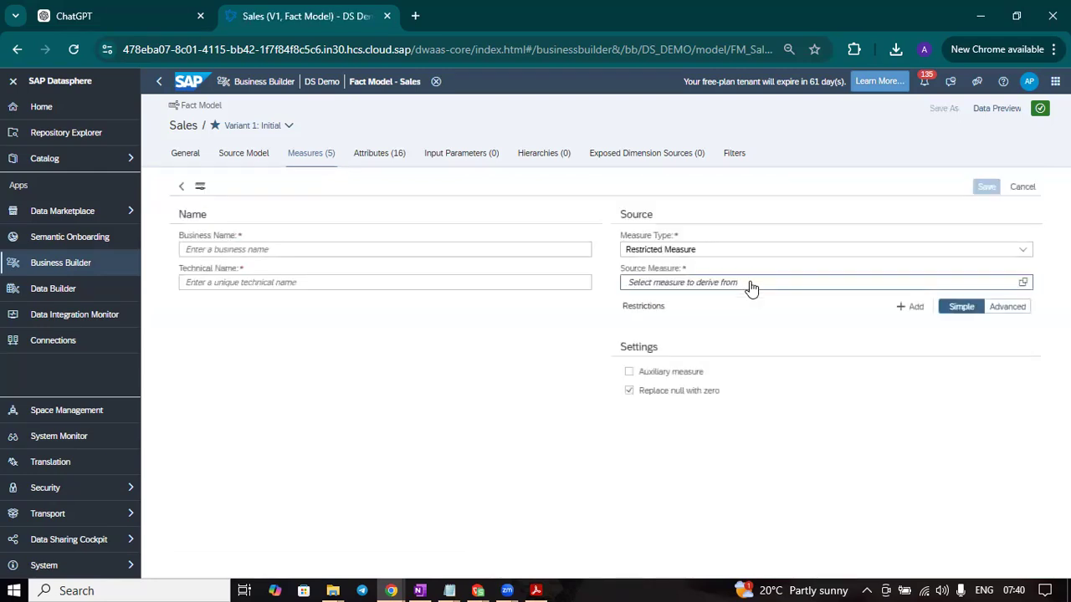
pyautogui.click(876, 253)
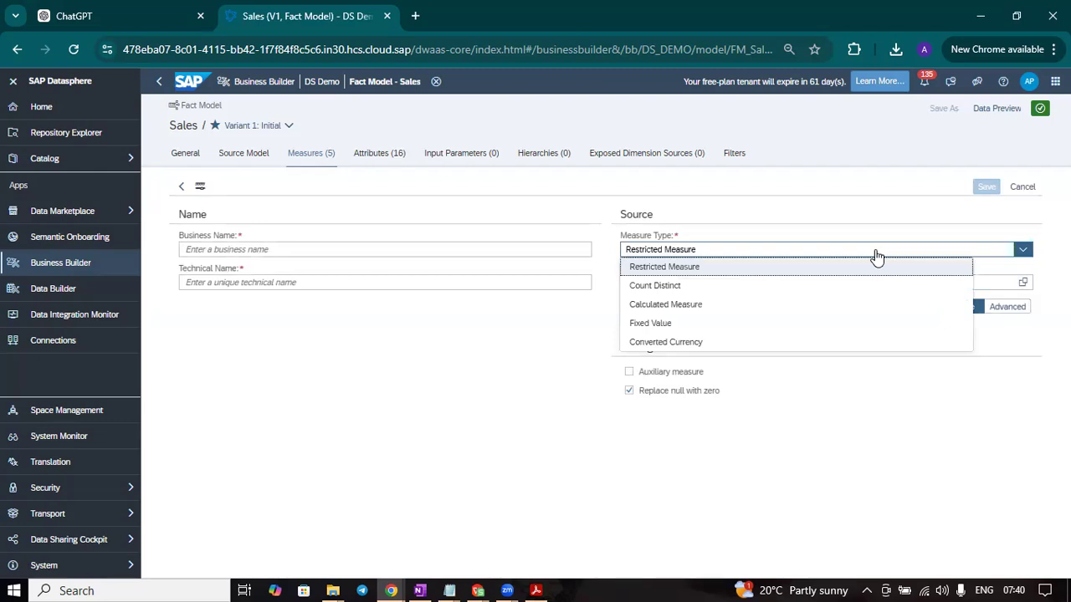
pyautogui.click(789, 268)
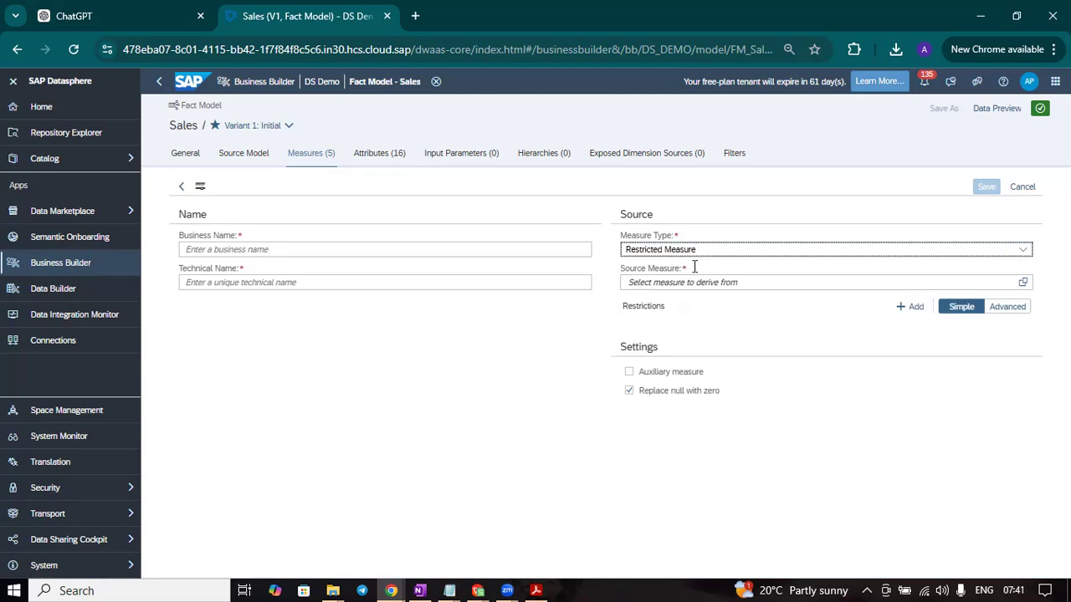
pyautogui.click(381, 249)
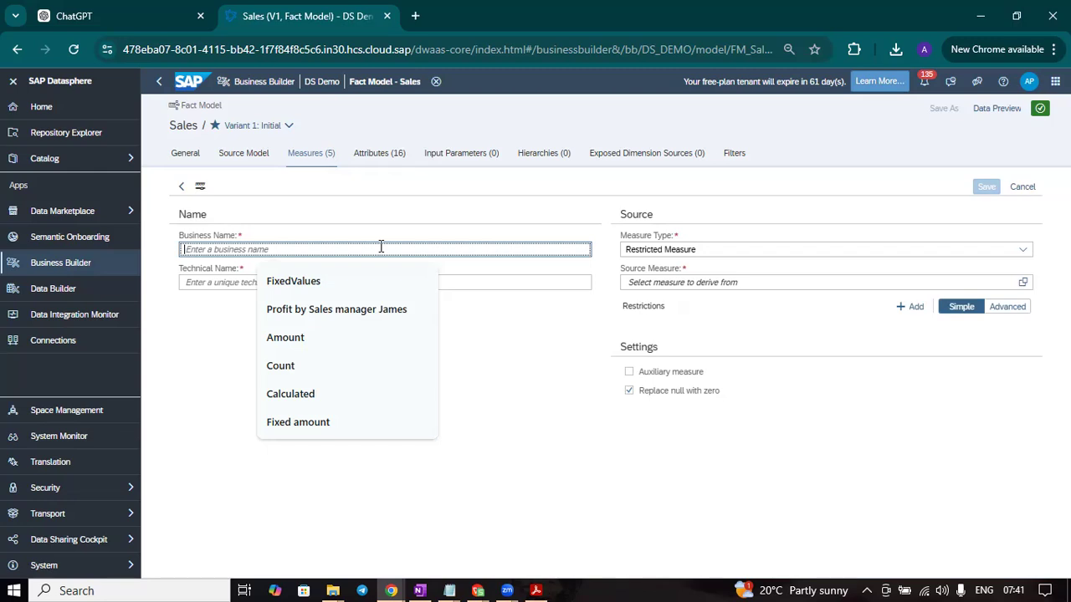
pyautogui.write('Prfit')
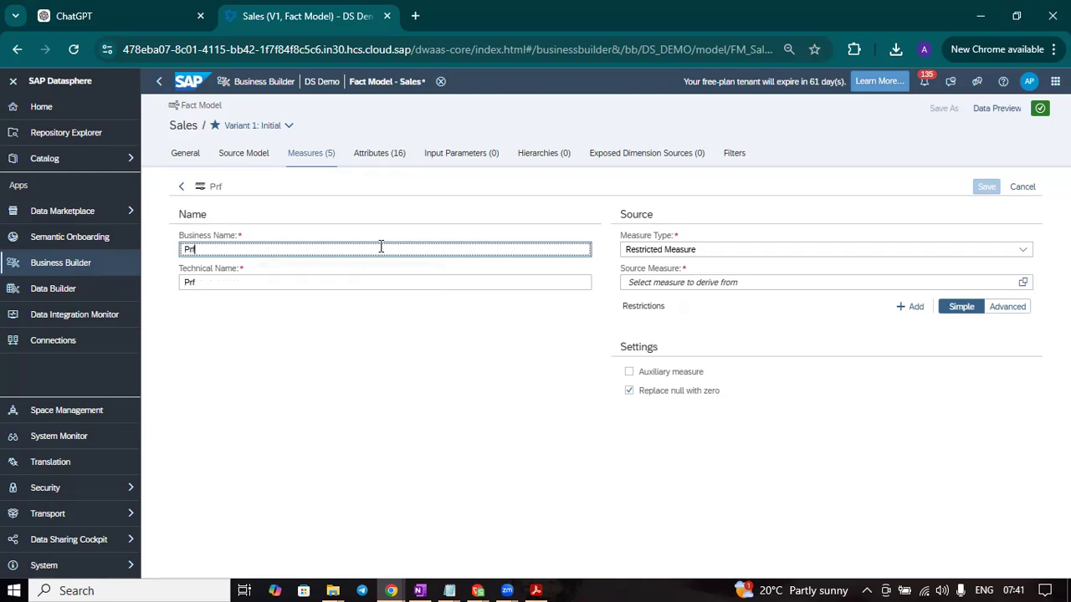
pyautogui.press('BackSpace')
pyautogui.press('BackSpace')
pyautogui.write('ofit')
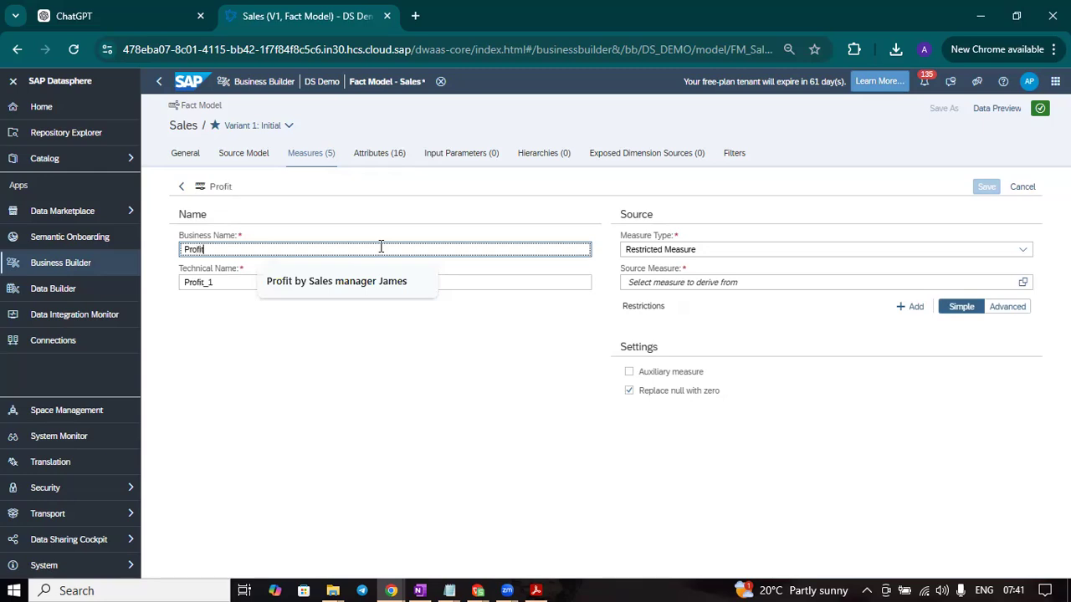
pyautogui.write(' by Janet')
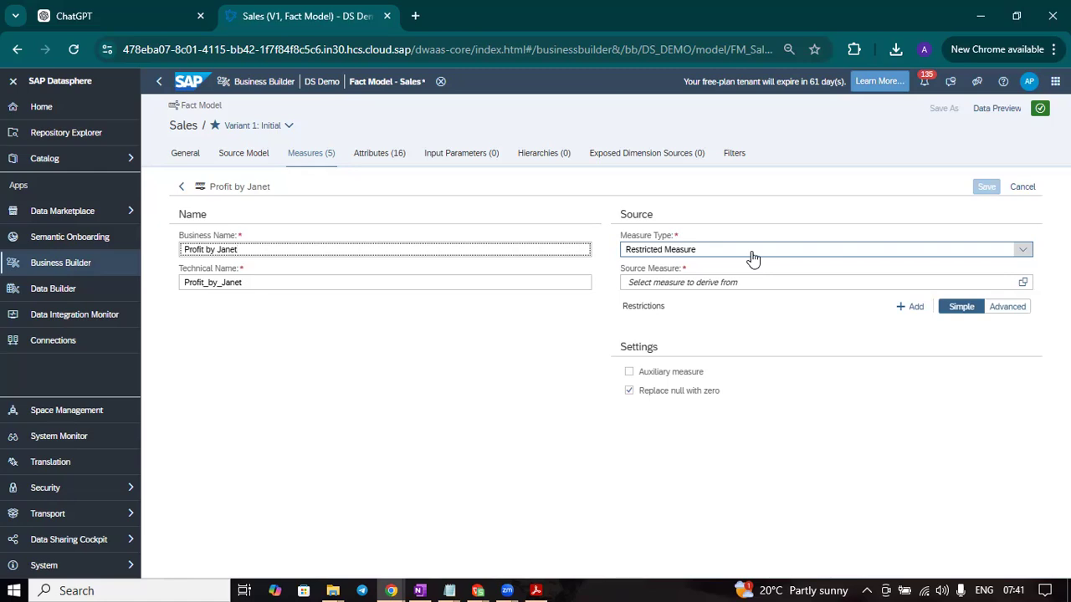
pyautogui.click(1023, 282)
pyautogui.click(448, 360)
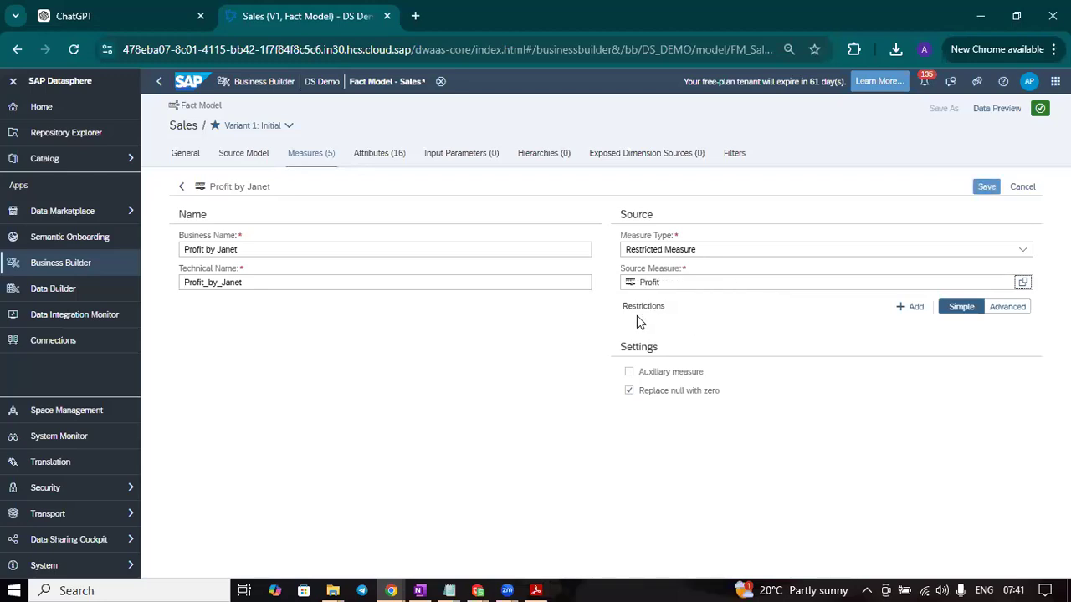
# Add a restriction to the measure where Sales Manager ID equals SM1, and save the measure
pyautogui.moveTo(627, 310); pyautogui.dragTo(703, 315)
pyautogui.click(917, 309)
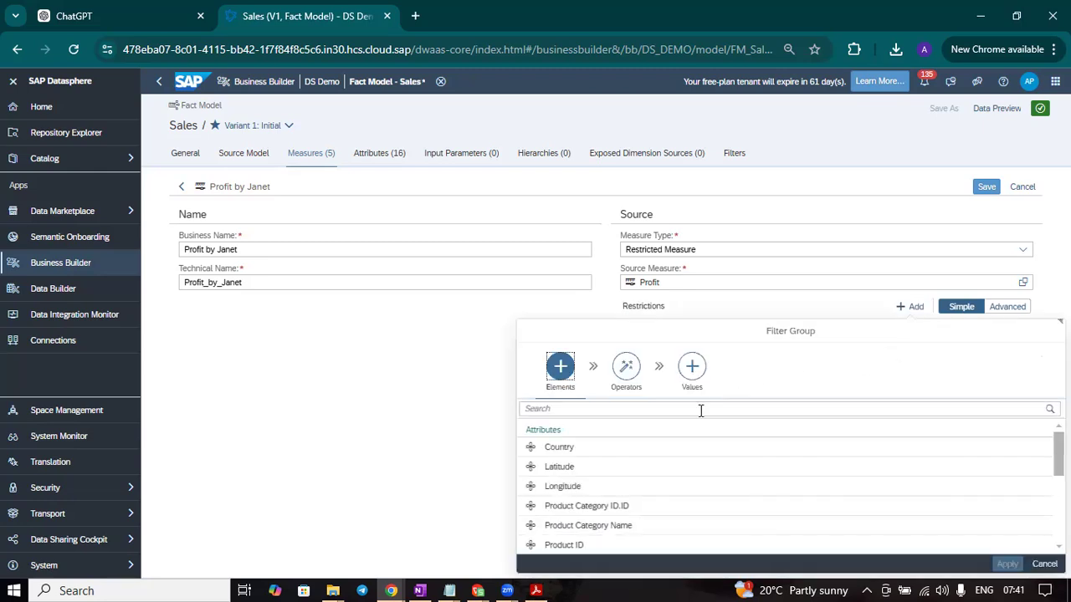
pyautogui.scroll(-5, 703, 497)
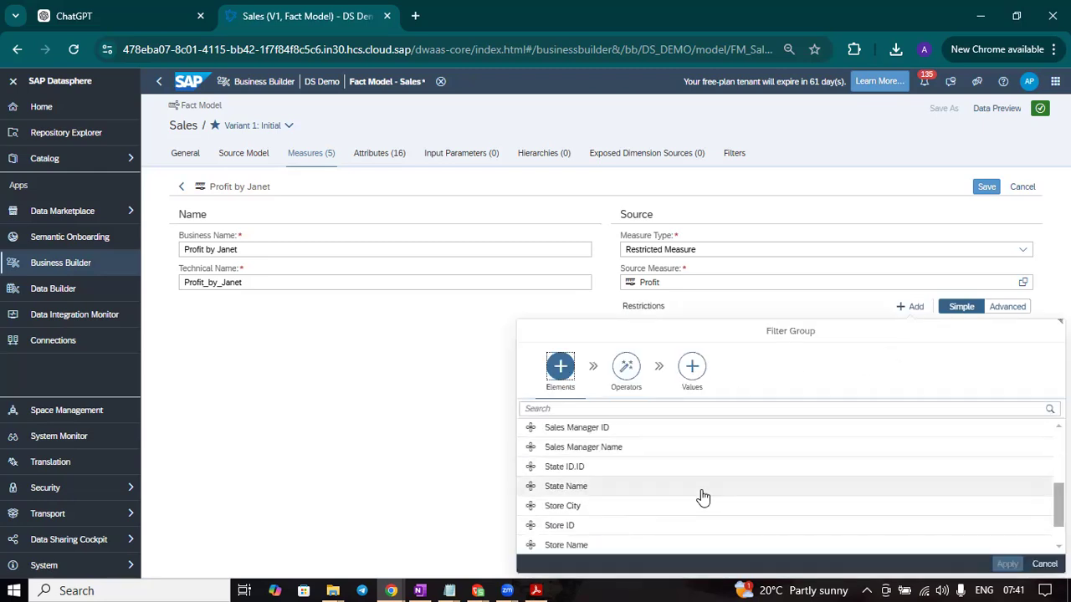
pyautogui.click(681, 430)
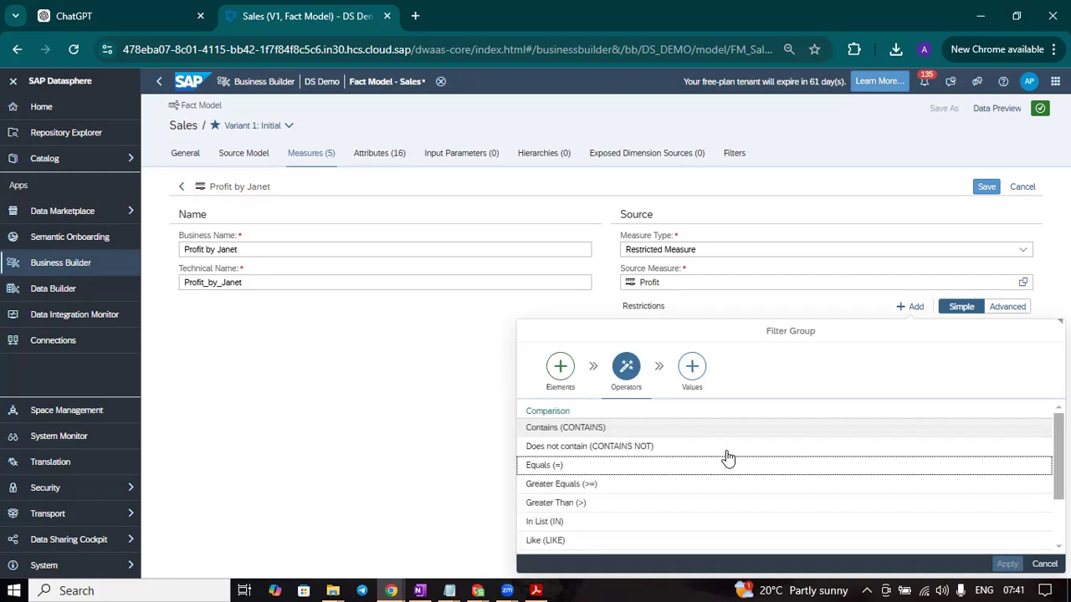
pyautogui.click(636, 469)
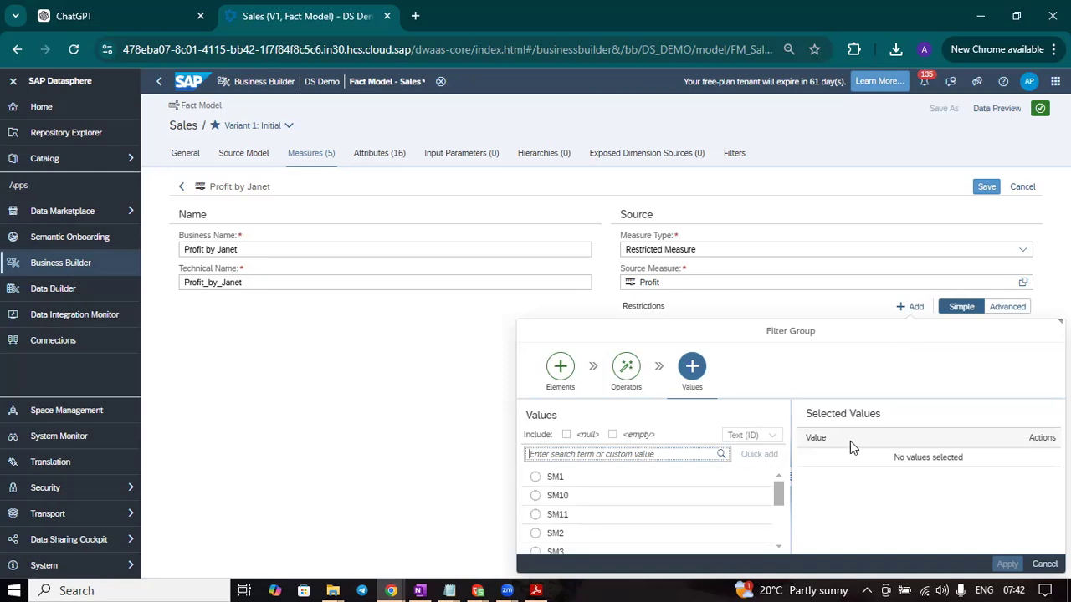
pyautogui.moveTo(777, 495); pyautogui.dragTo(781, 501)
pyautogui.click(535, 479)
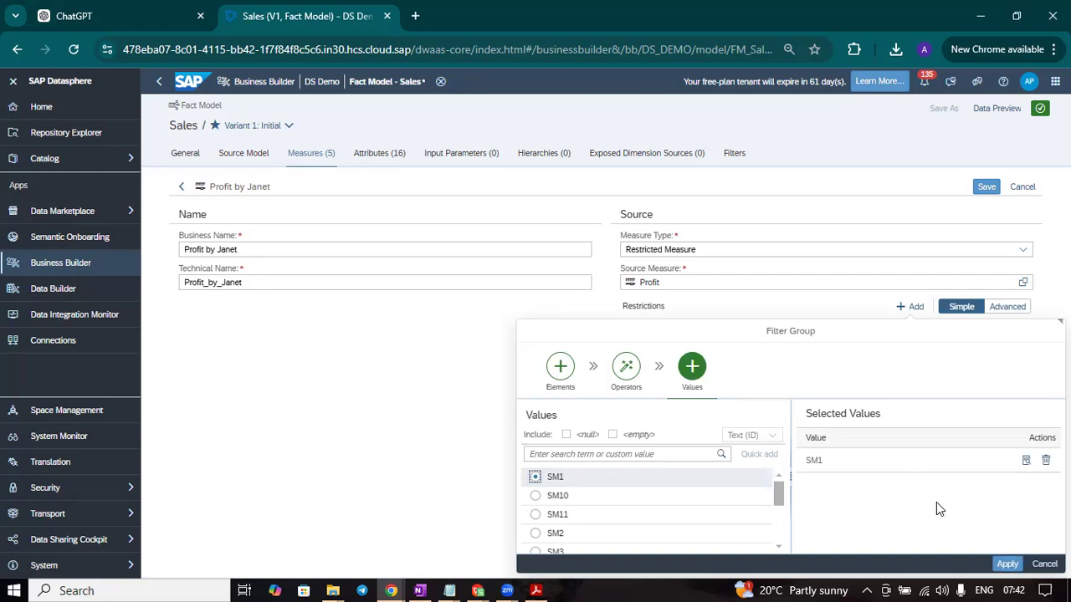
pyautogui.click(1007, 564)
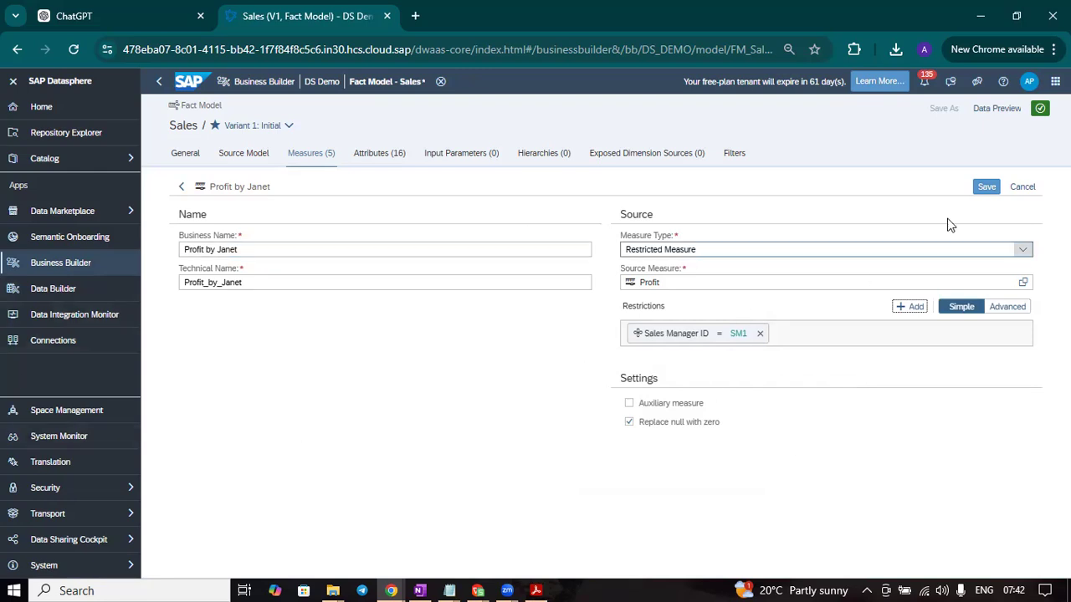
pyautogui.click(985, 187)
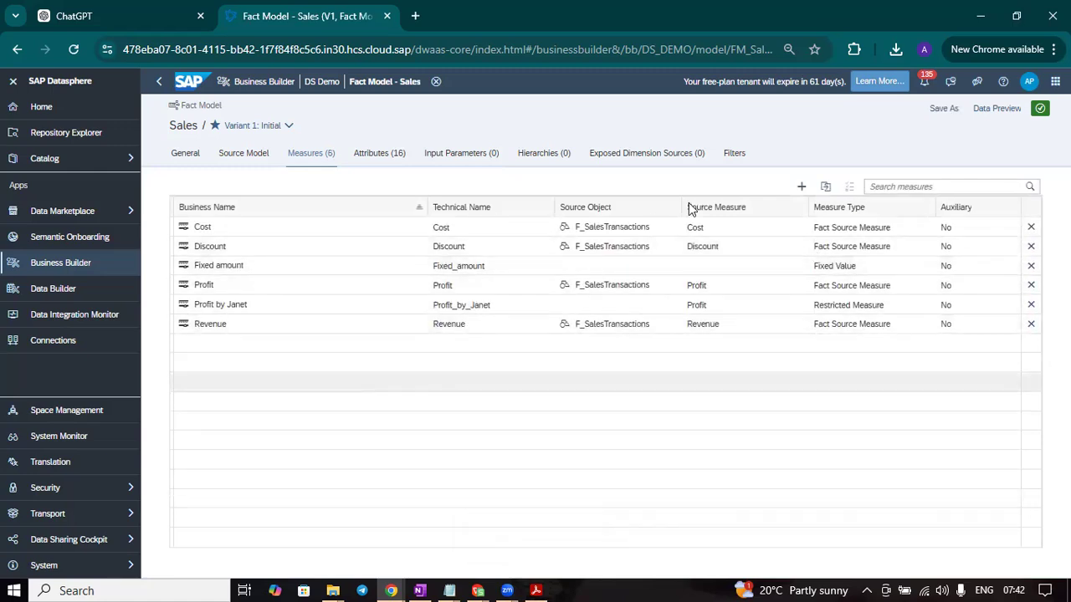
# Start another new measure in the Sales fact model and set its measure type to Count Distinct
pyautogui.click(334, 309)
pyautogui.click(709, 251)
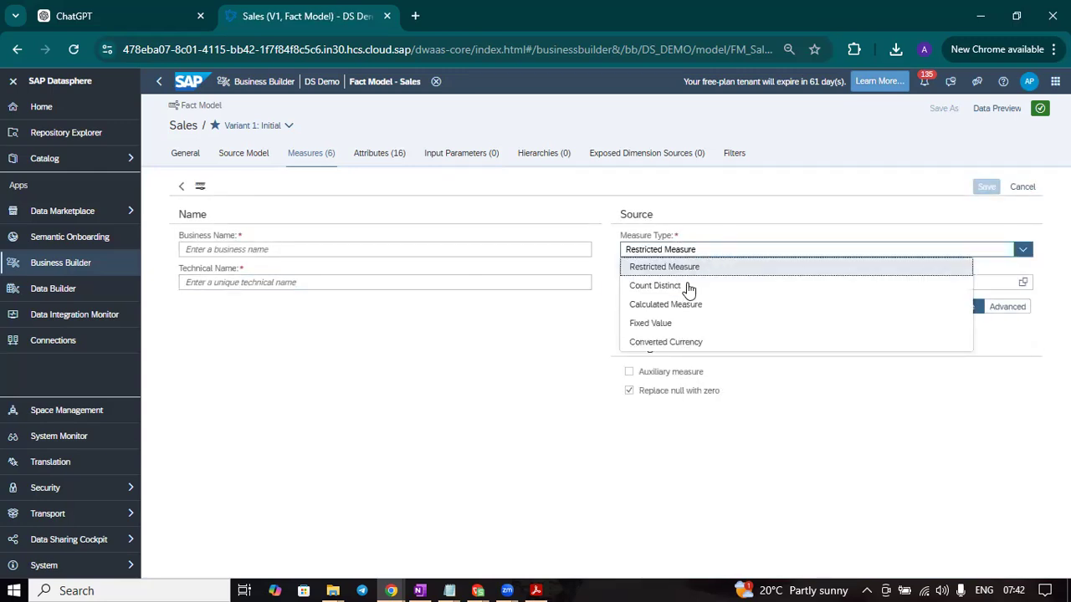
pyautogui.click(687, 284)
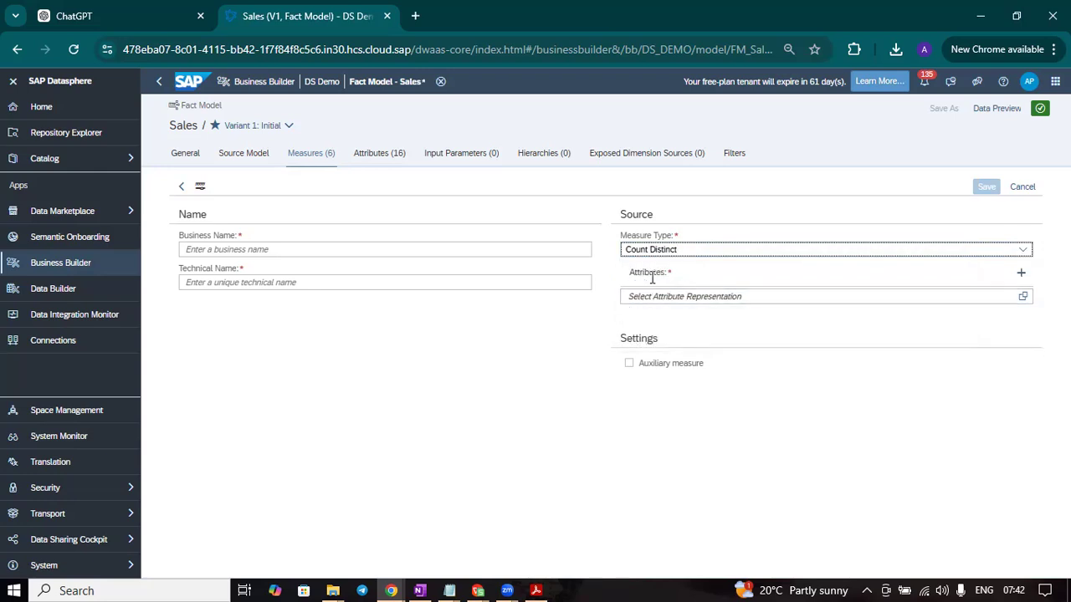
pyautogui.click(254, 247)
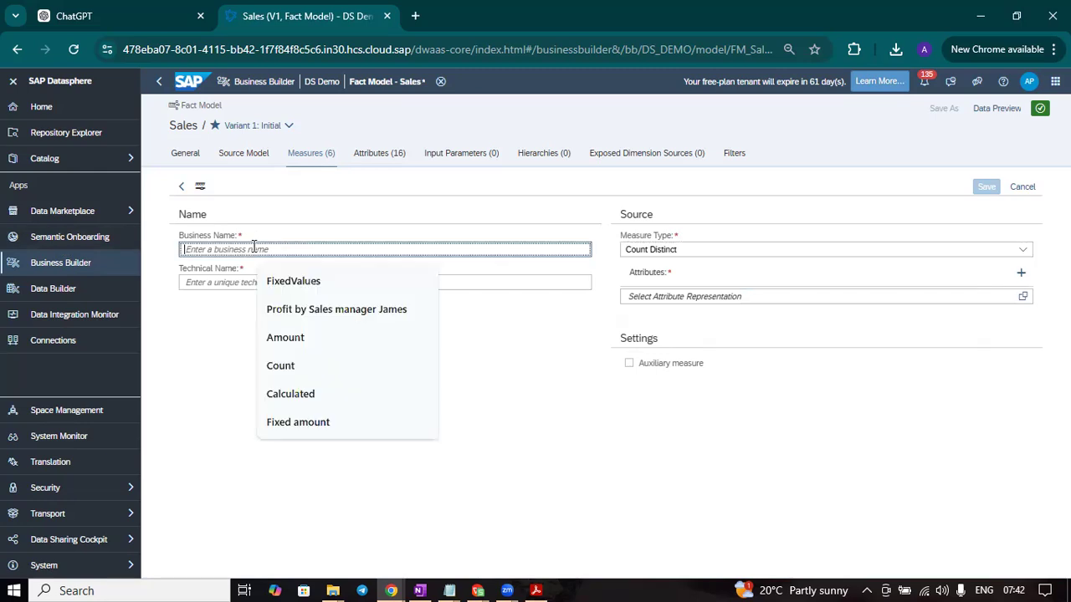
pyautogui.click(303, 366)
pyautogui.write('Distintct')
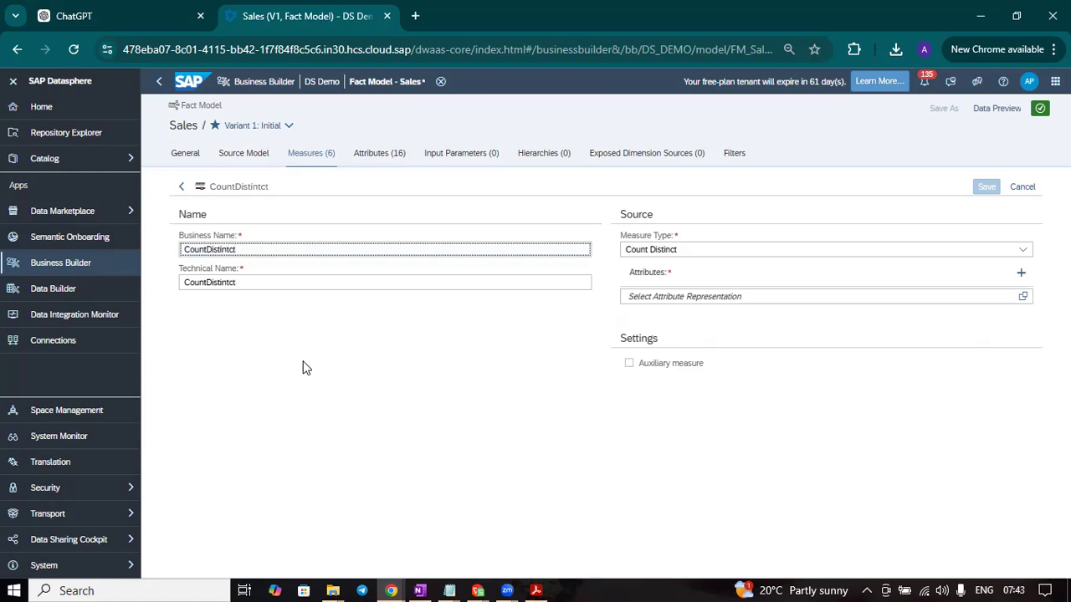
pyautogui.moveTo(277, 249); pyautogui.dragTo(157, 261)
pyautogui.press('BackSpace')
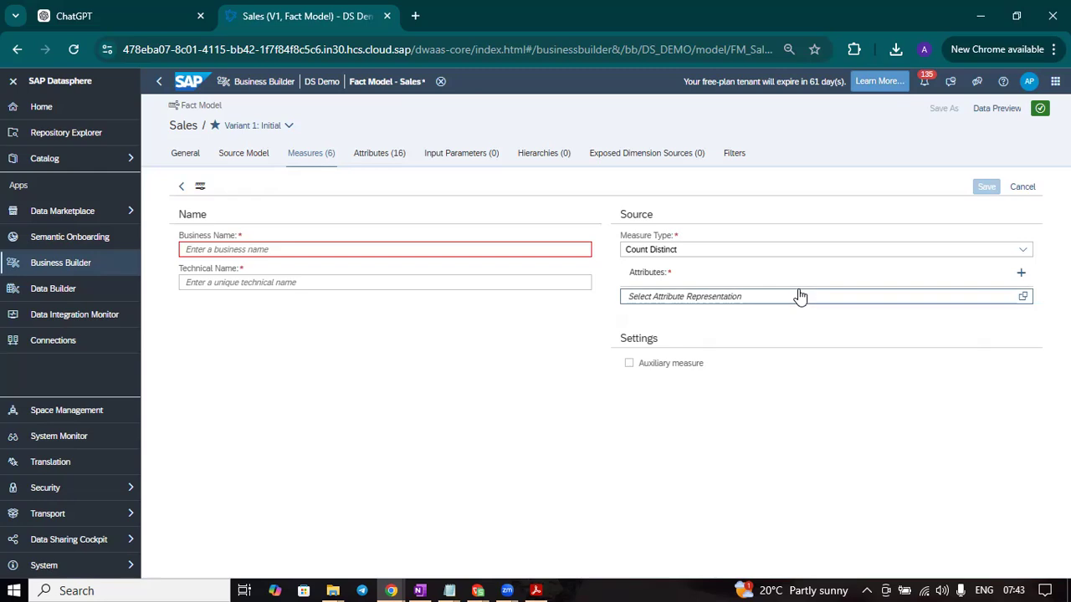
# Base the Count Distinct measure on the attribute Product Category ID.ID and save it under the business name Distinct Product cat
pyautogui.click(1022, 297)
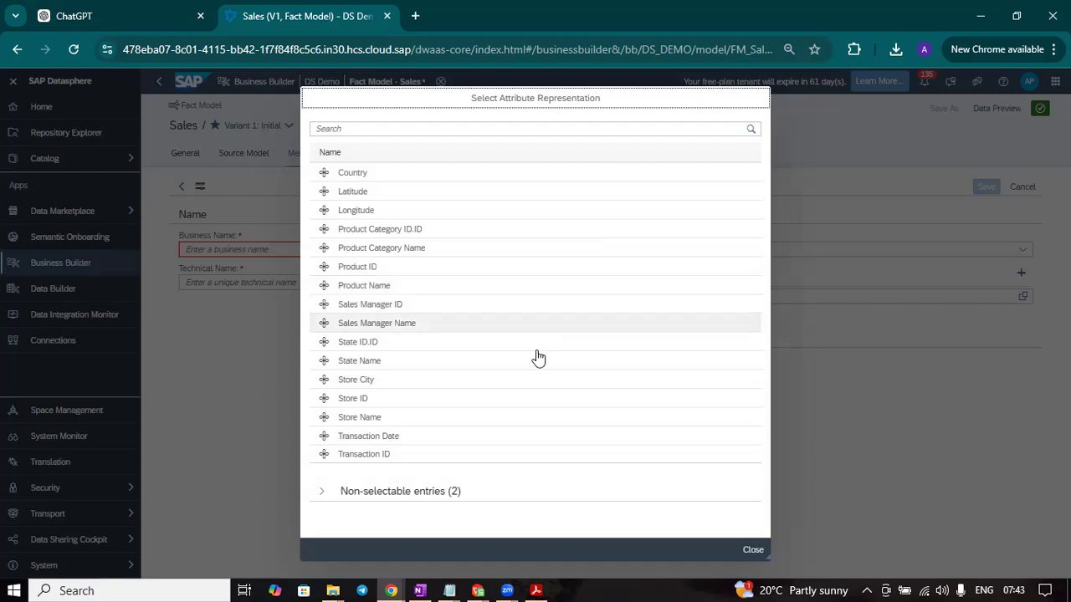
pyautogui.click(422, 230)
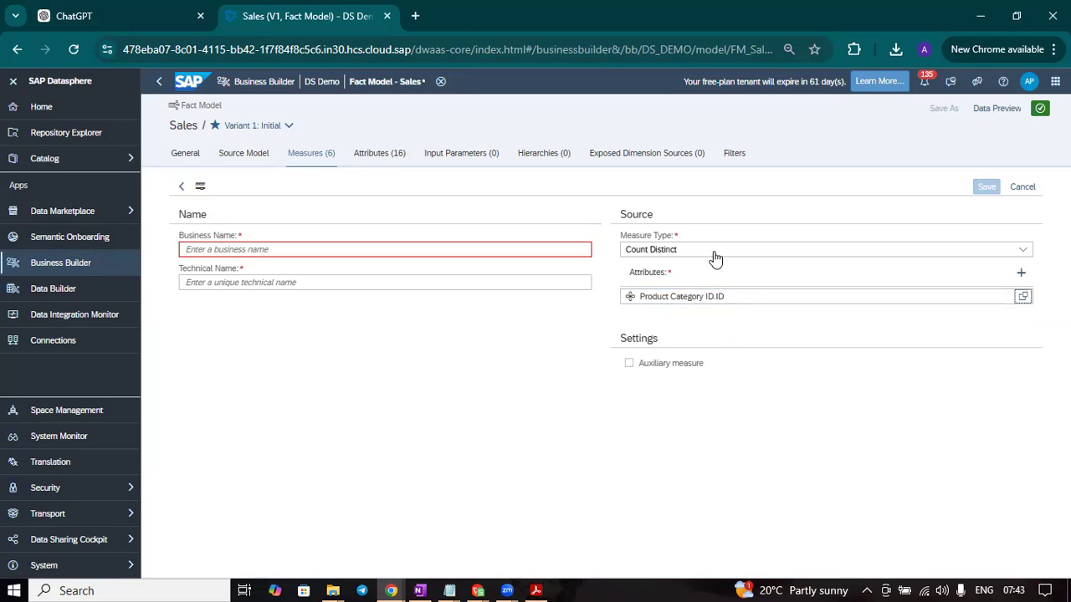
pyautogui.click(335, 255)
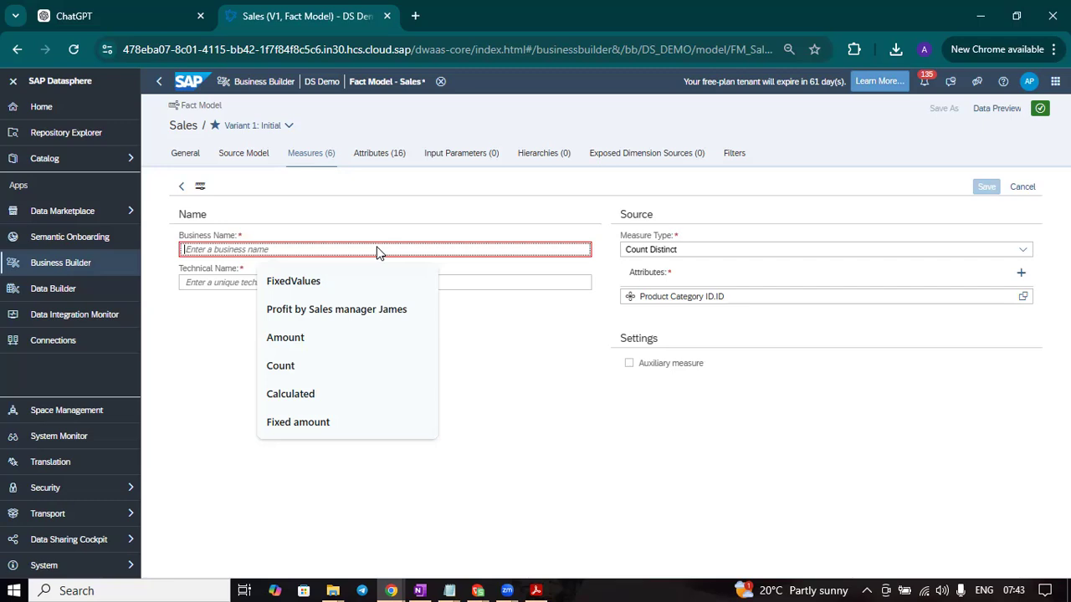
pyautogui.write('Pro')
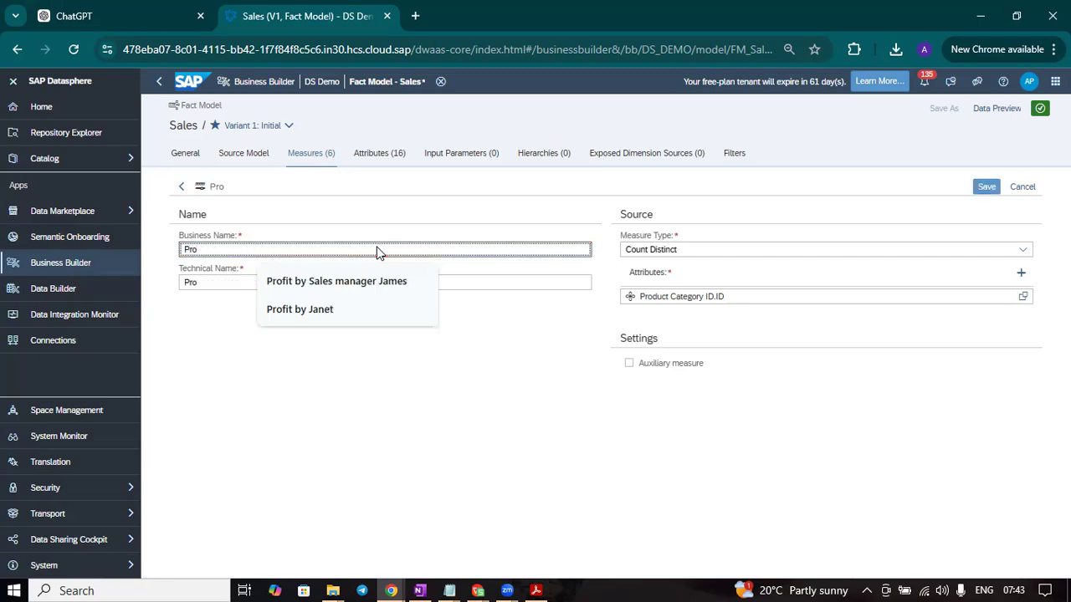
pyautogui.write('duct cat')
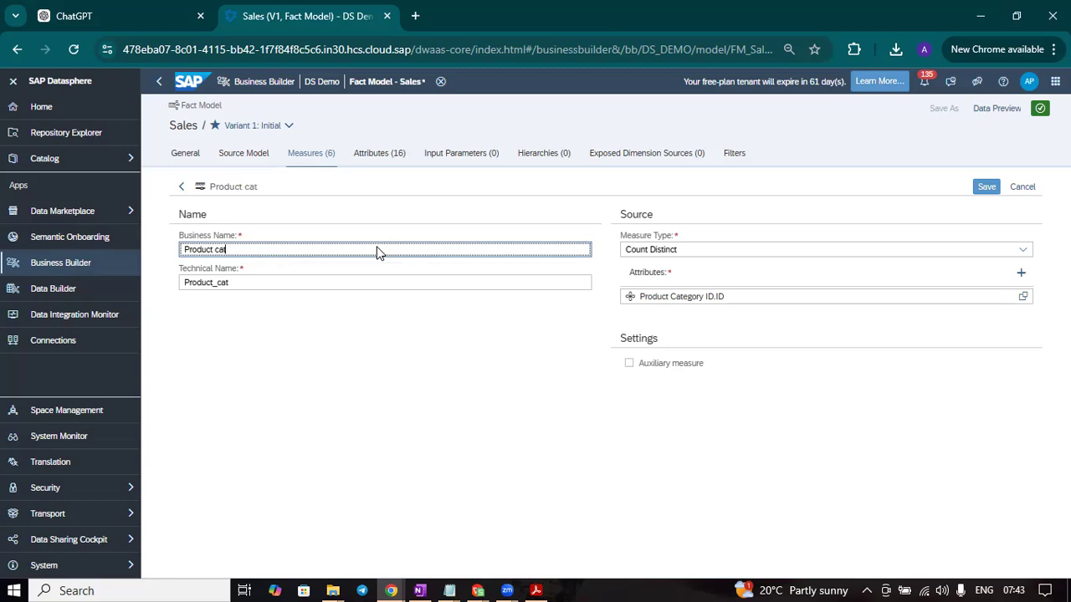
pyautogui.write('Disti')
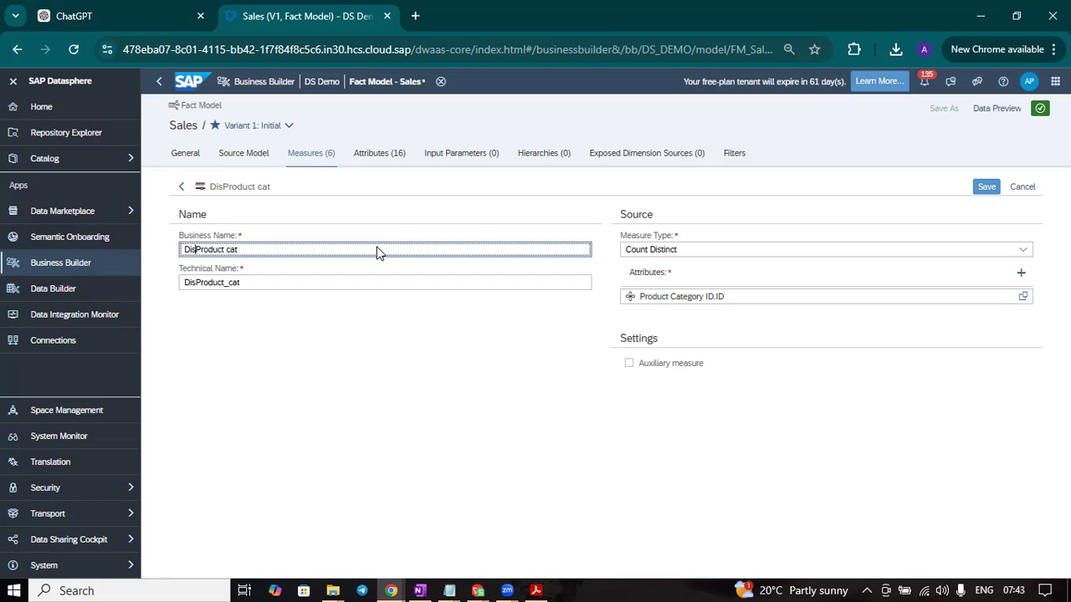
pyautogui.write('nct')
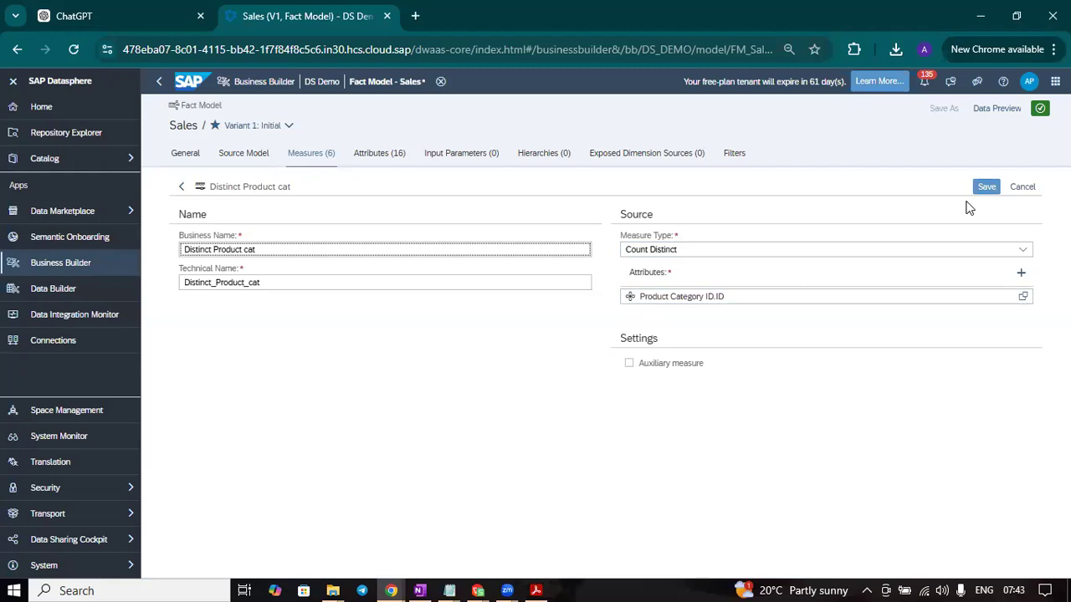
pyautogui.click(988, 189)
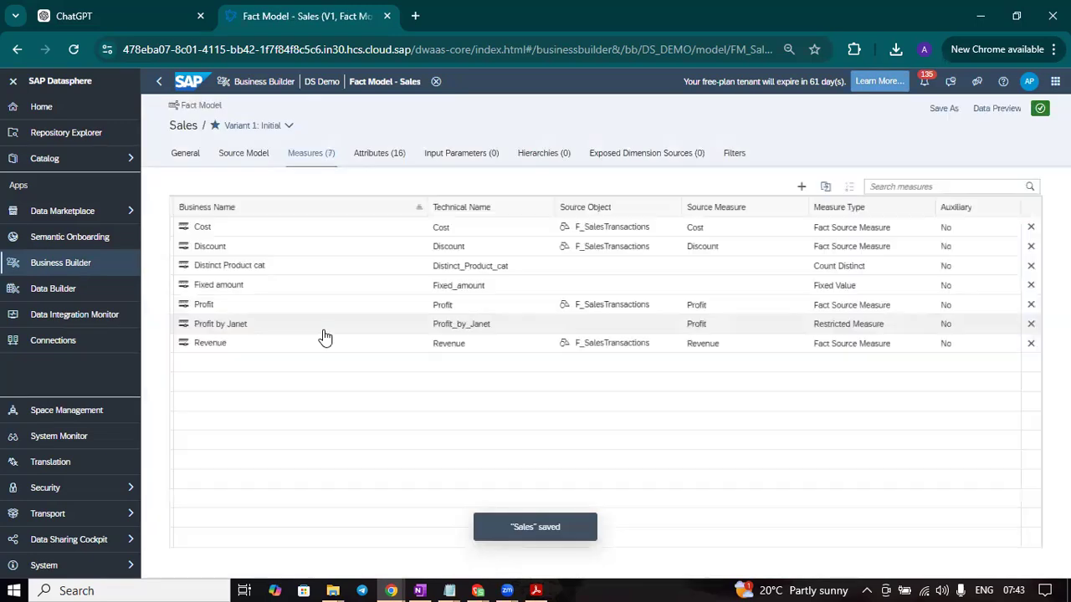
# Start a new measure of type Calculated Measure with the business name Calculated amount
pyautogui.click(806, 191)
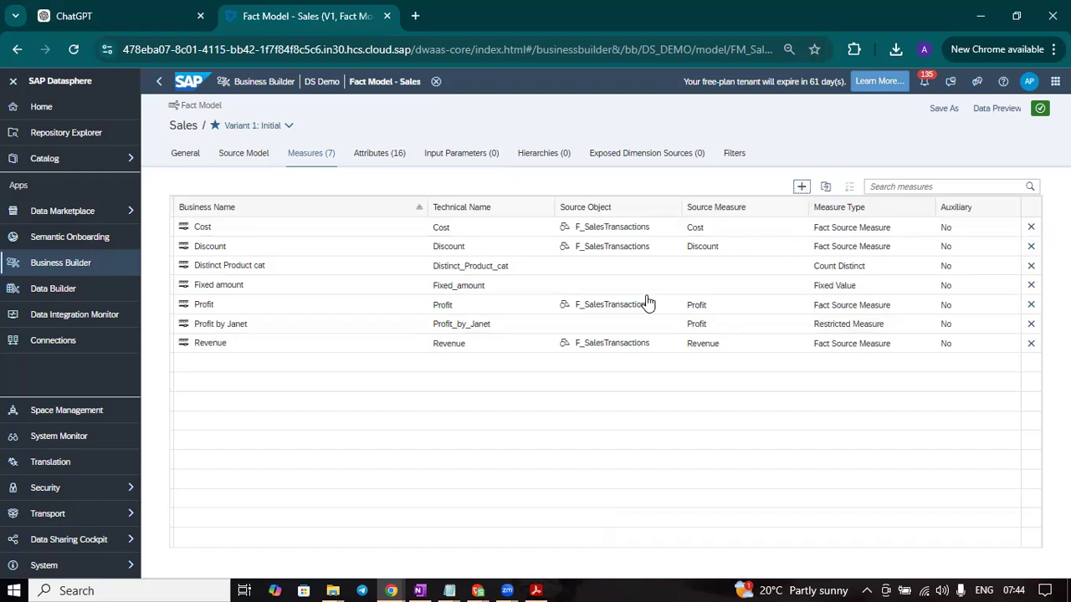
pyautogui.click(648, 302)
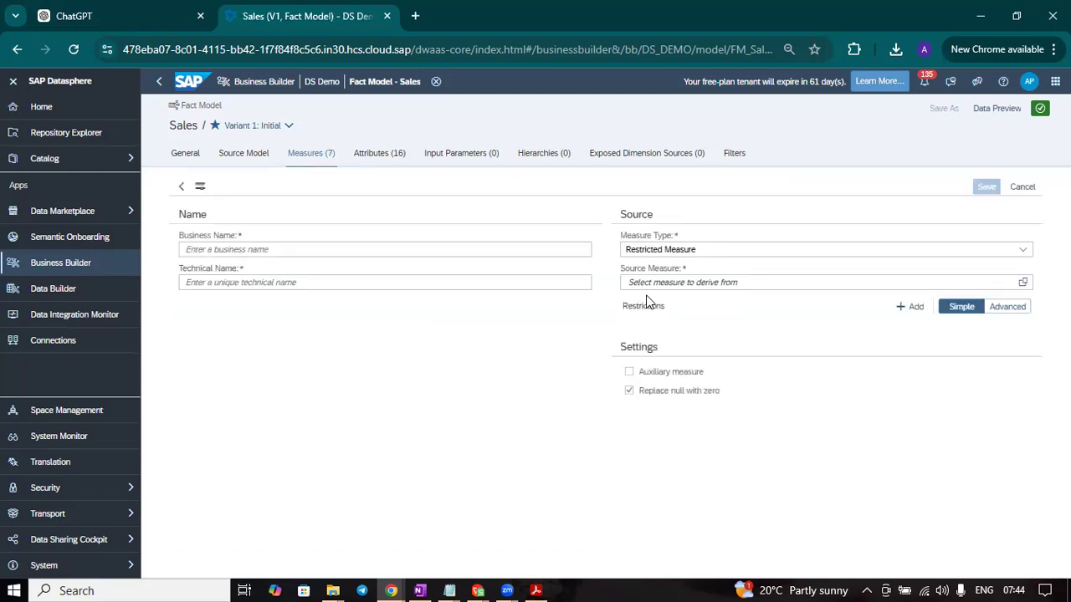
pyautogui.click(883, 251)
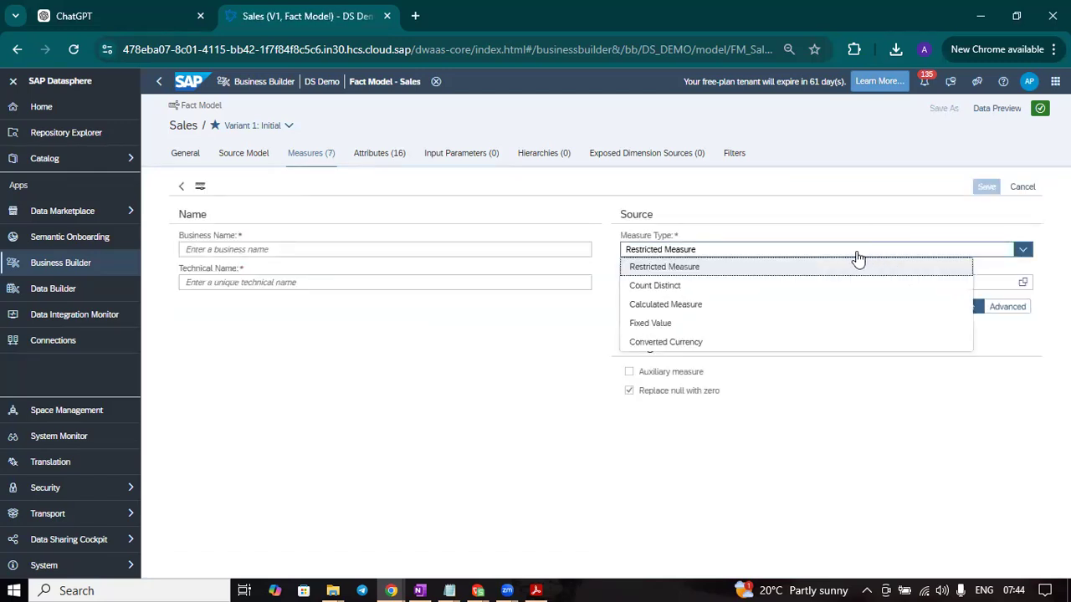
pyautogui.click(719, 308)
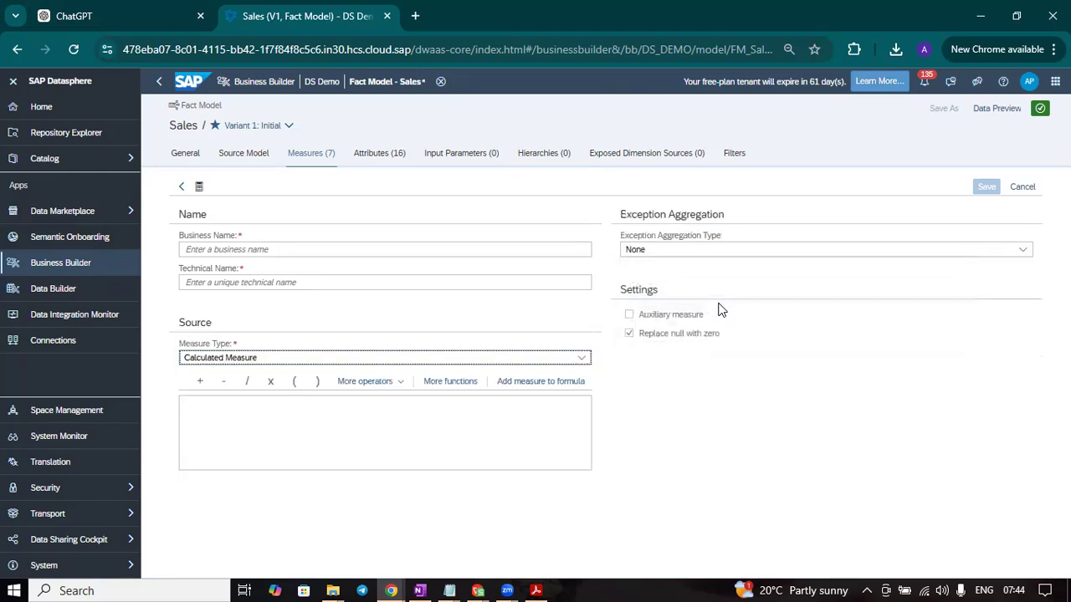
pyautogui.click(406, 249)
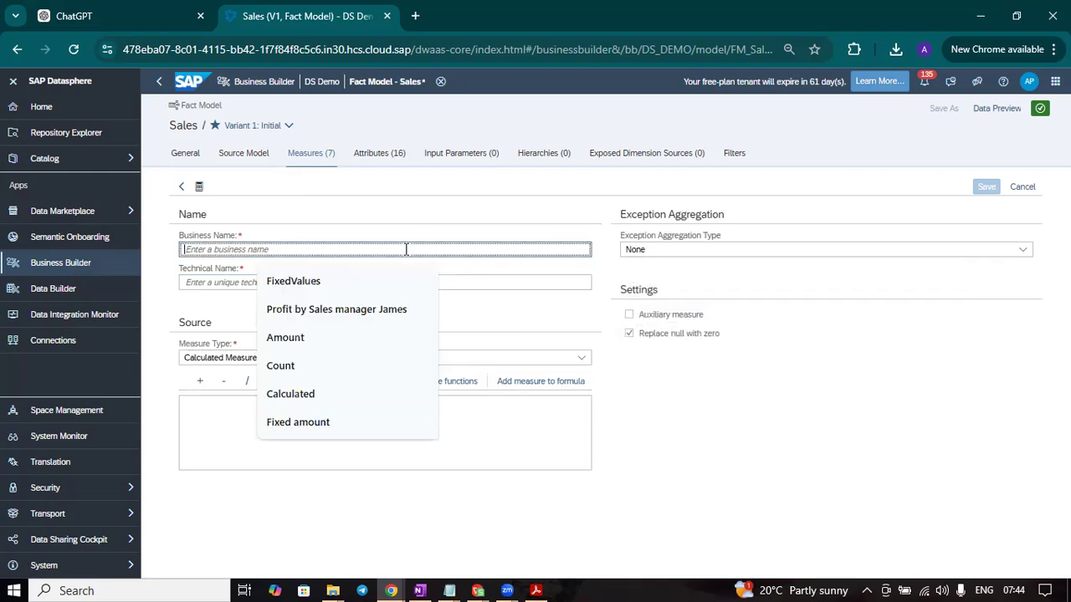
pyautogui.click(329, 395)
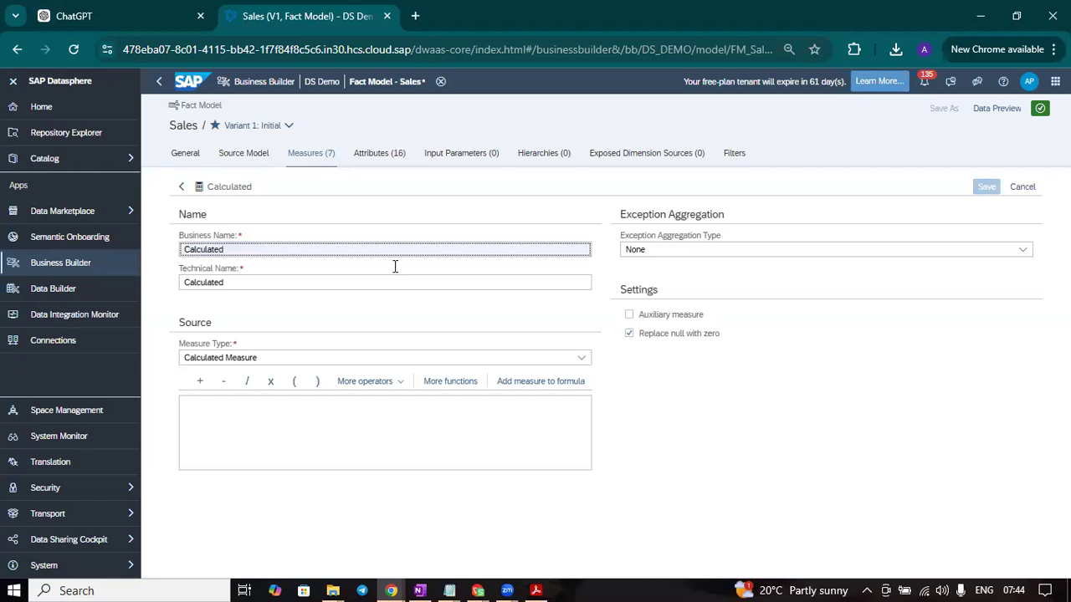
pyautogui.write('amount')
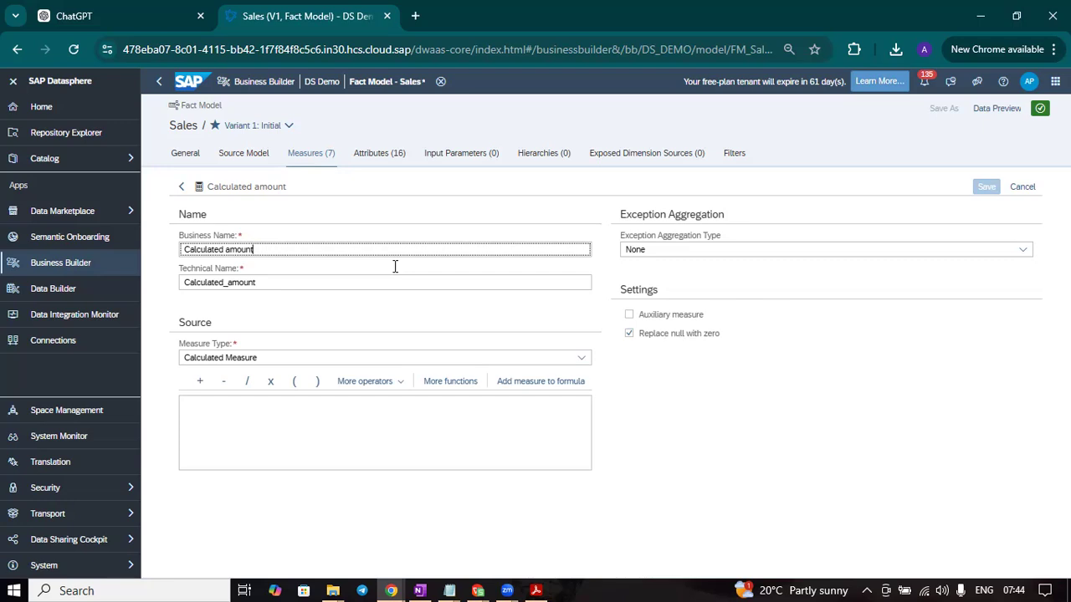
# Change the calculated measure's business name to Calculated quantity
pyautogui.press('BackSpace')
pyautogui.press('BackSpace')
pyautogui.press('BackSpace')
pyautogui.press('BackSpace')
pyautogui.press('BackSpace')
pyautogui.press('BackSpace')
pyautogui.press('BackSpace')
pyautogui.click(825, 396)
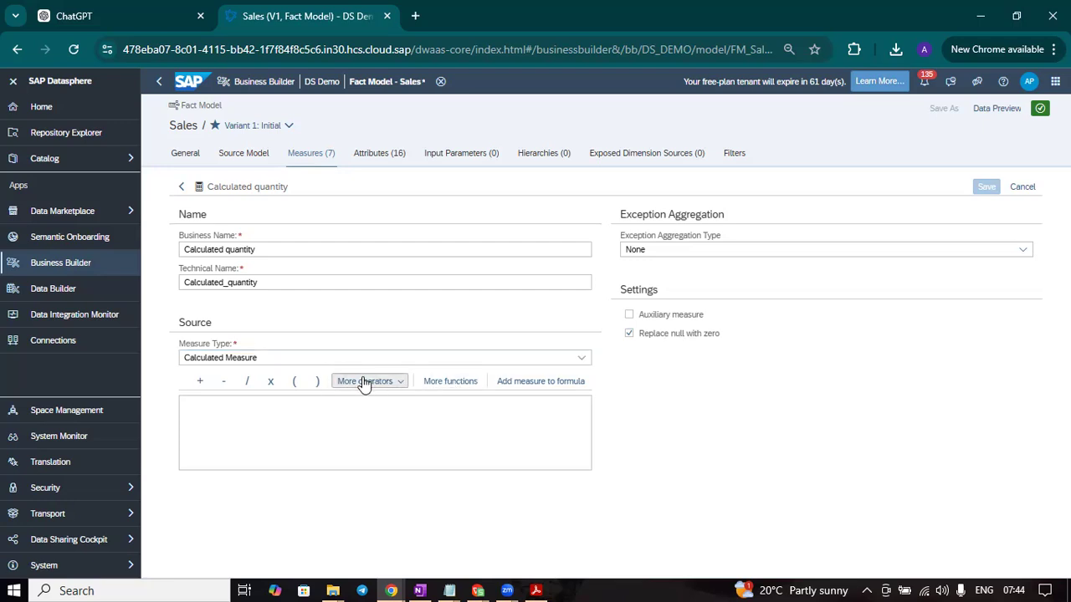
# Begin the calculation formula with the Profit measure followed by the division operator
pyautogui.click(527, 384)
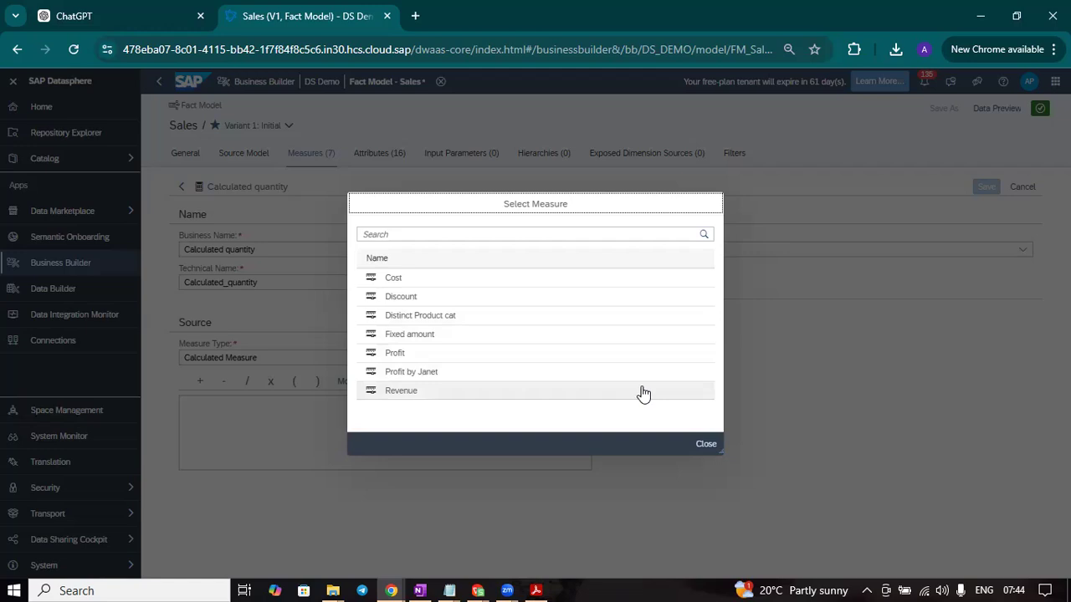
pyautogui.click(516, 355)
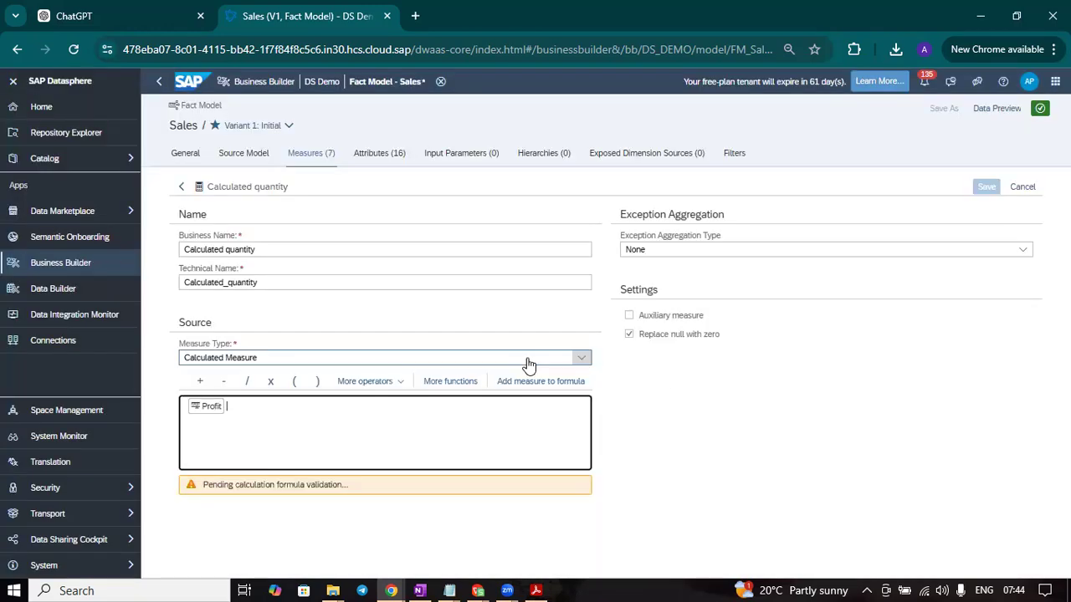
pyautogui.click(246, 382)
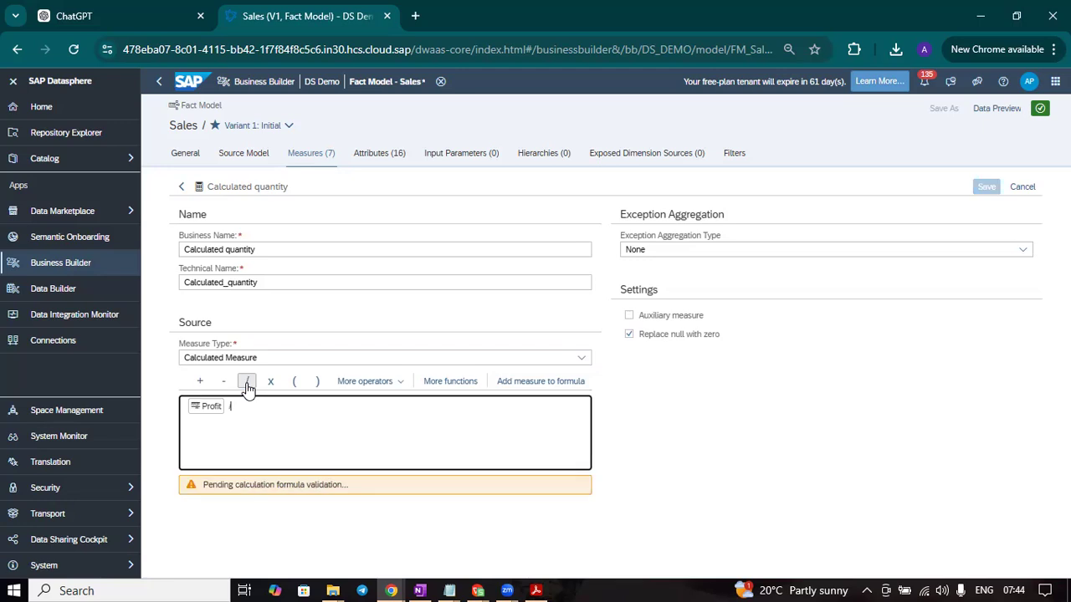
pyautogui.click(388, 387)
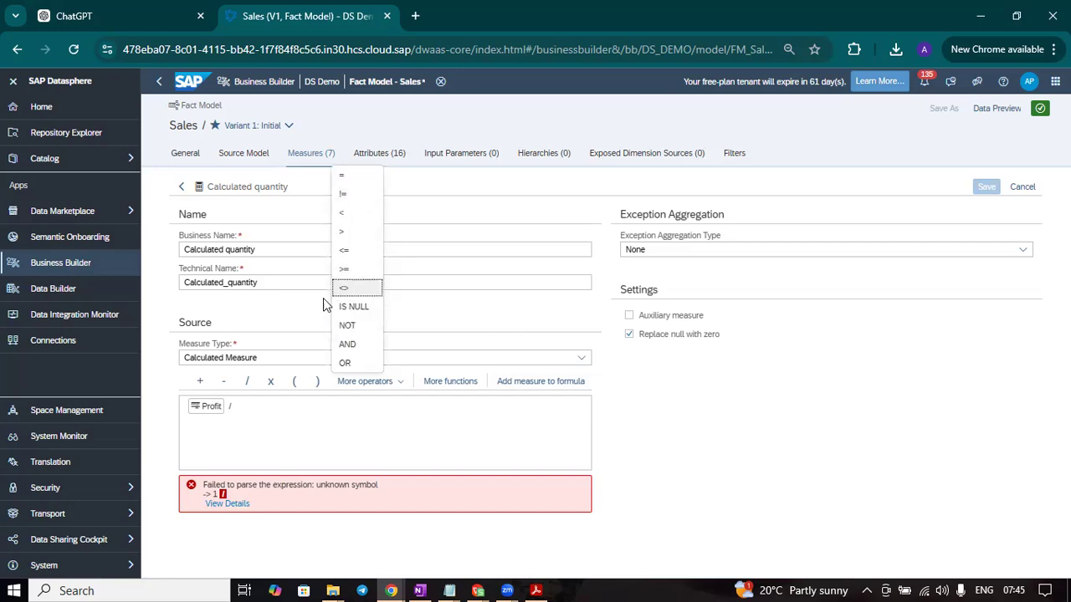
pyautogui.click(834, 478)
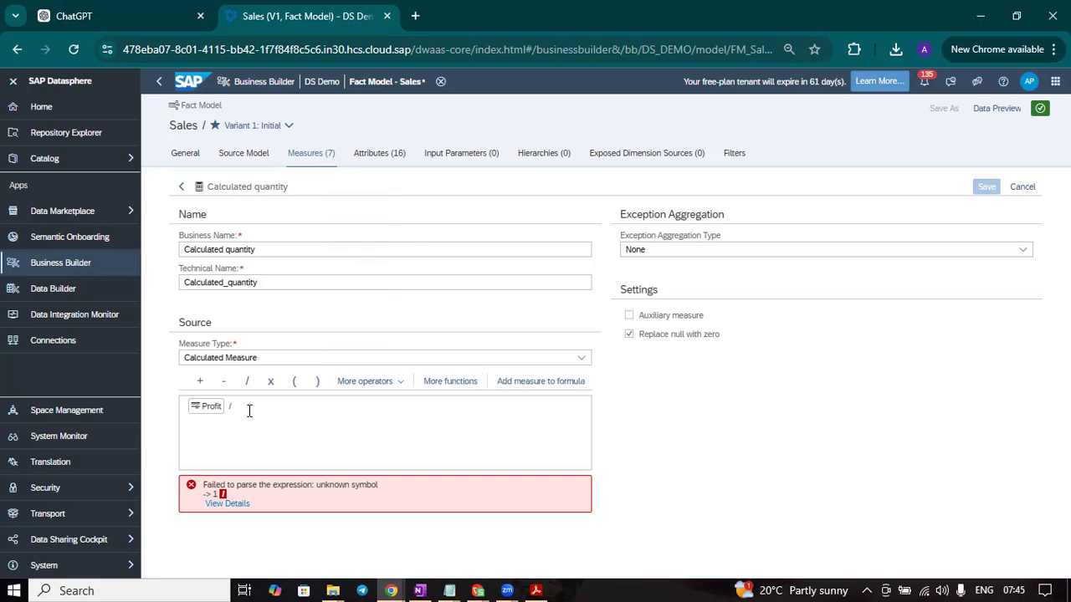
# Complete the formula by adding the ABS function with the Fixed amount measure as its argument
pyautogui.click(571, 386)
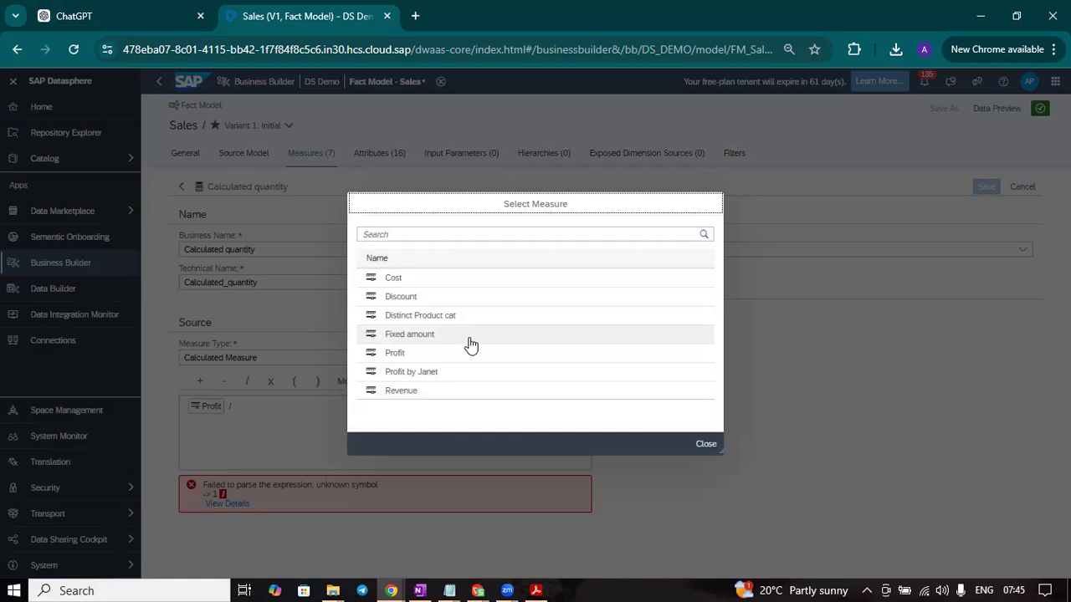
pyautogui.click(705, 445)
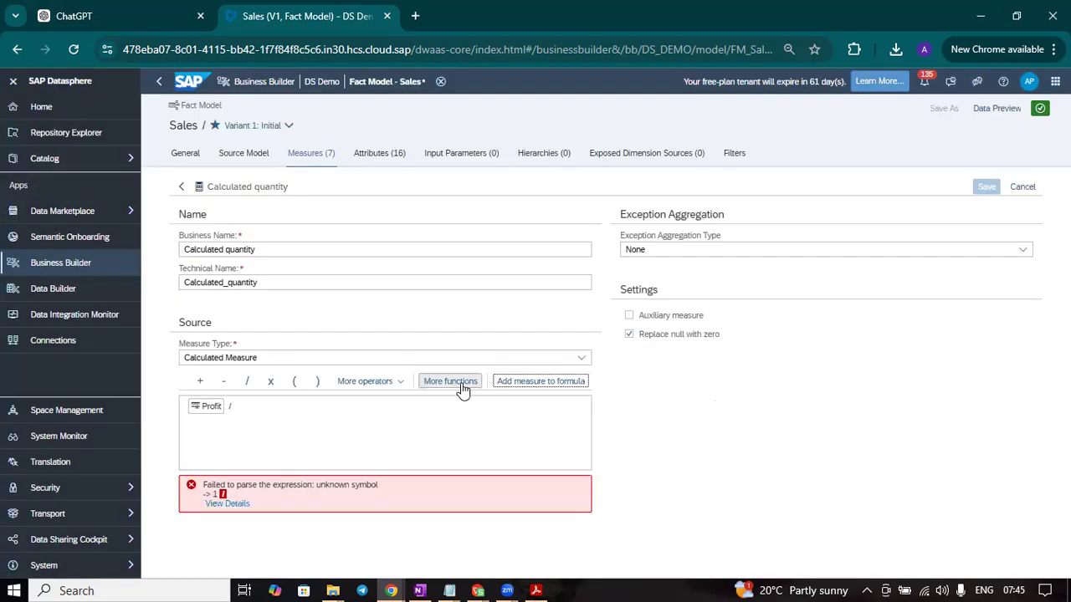
pyautogui.click(460, 387)
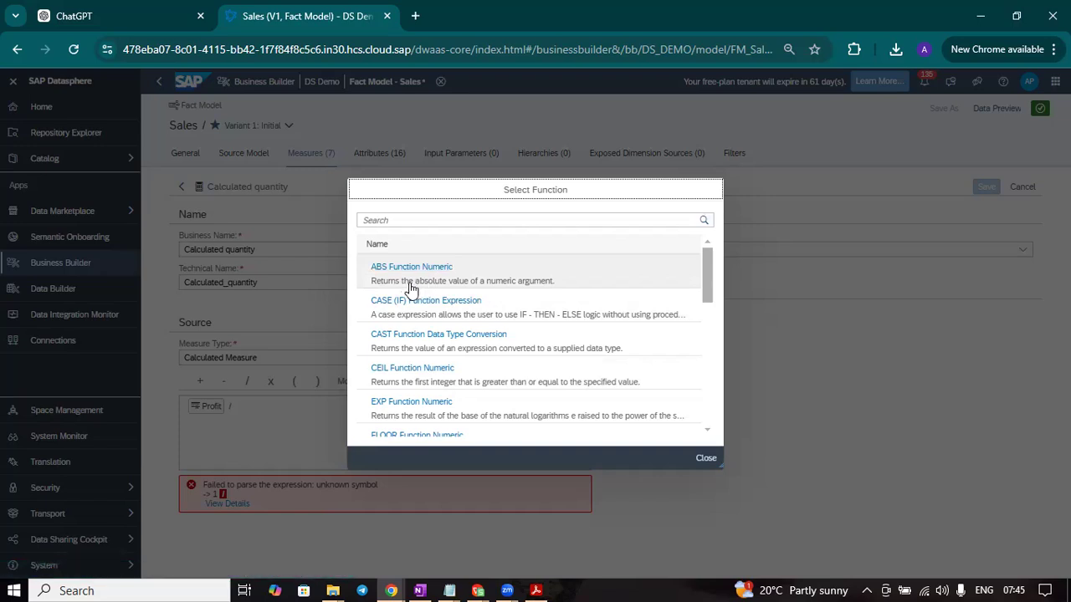
pyautogui.click(517, 271)
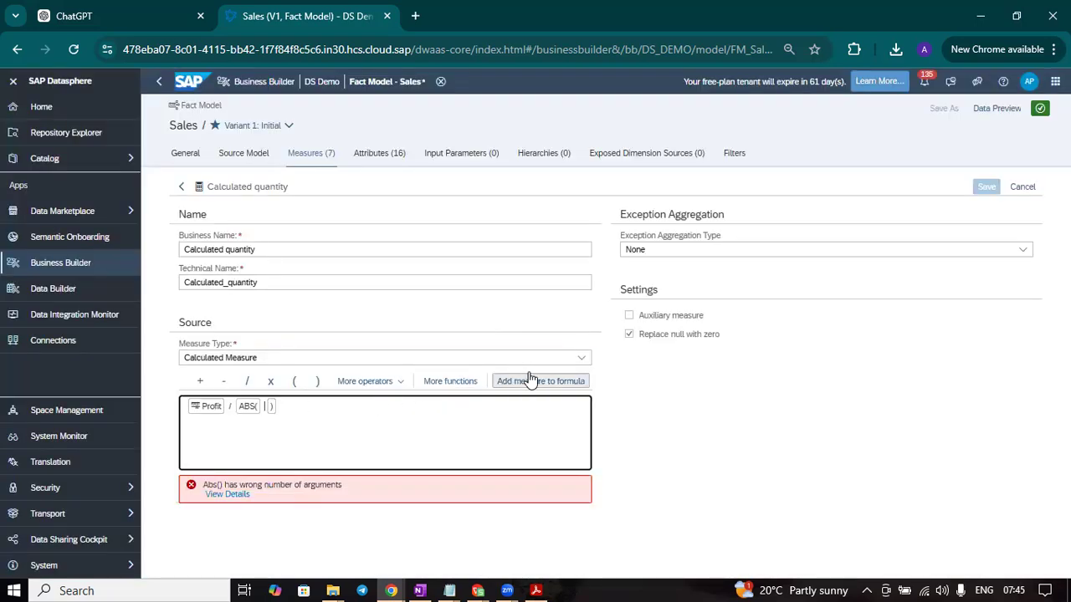
pyautogui.click(533, 381)
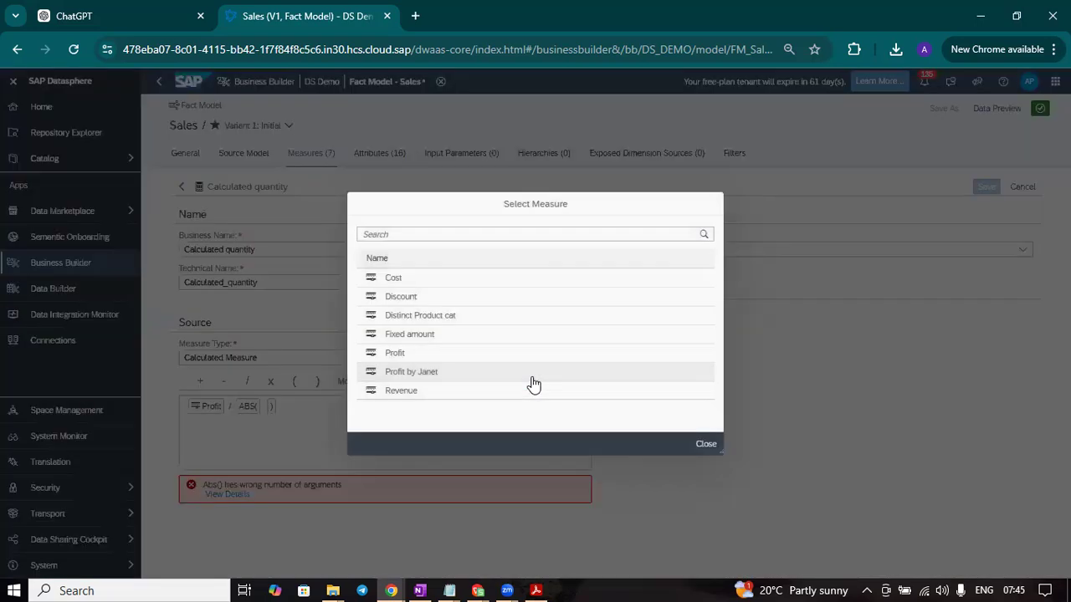
pyautogui.click(450, 338)
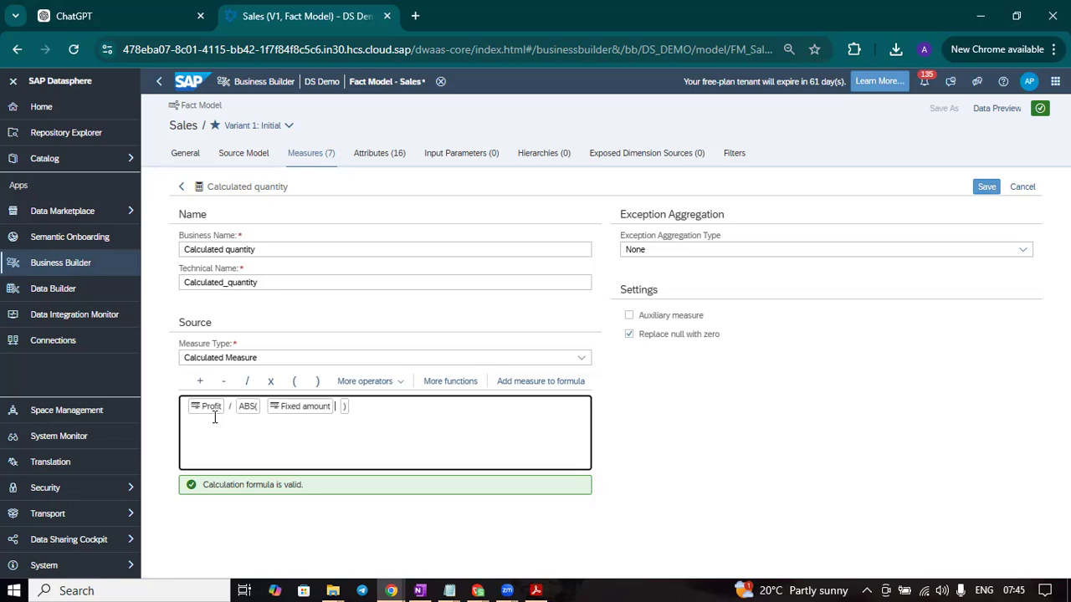
pyautogui.click(328, 406)
pyautogui.click(836, 445)
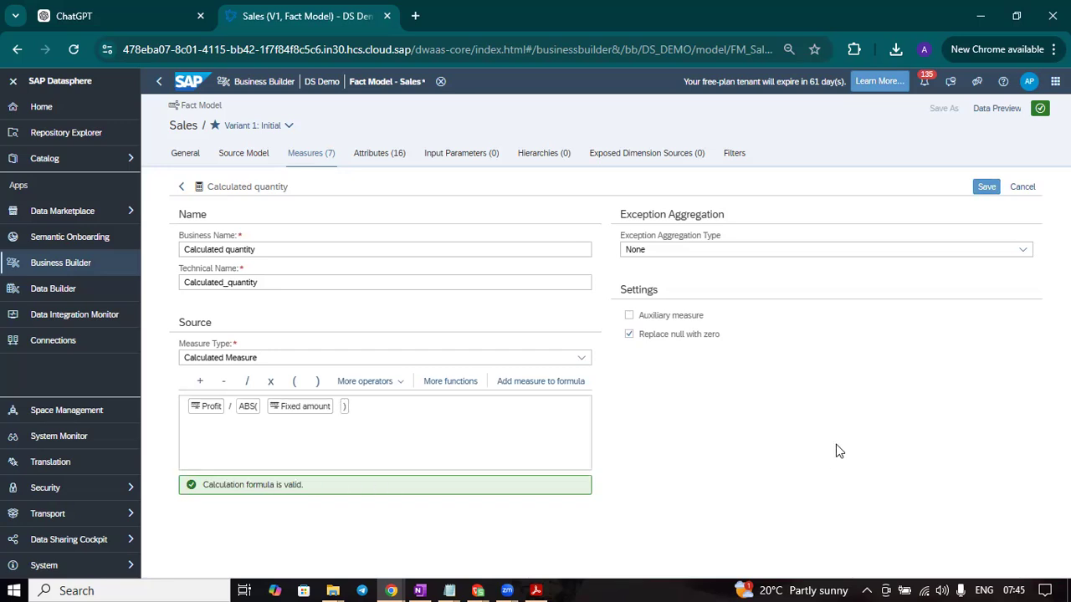
# Try SUM as the exception aggregation type and reset it to None
pyautogui.click(864, 254)
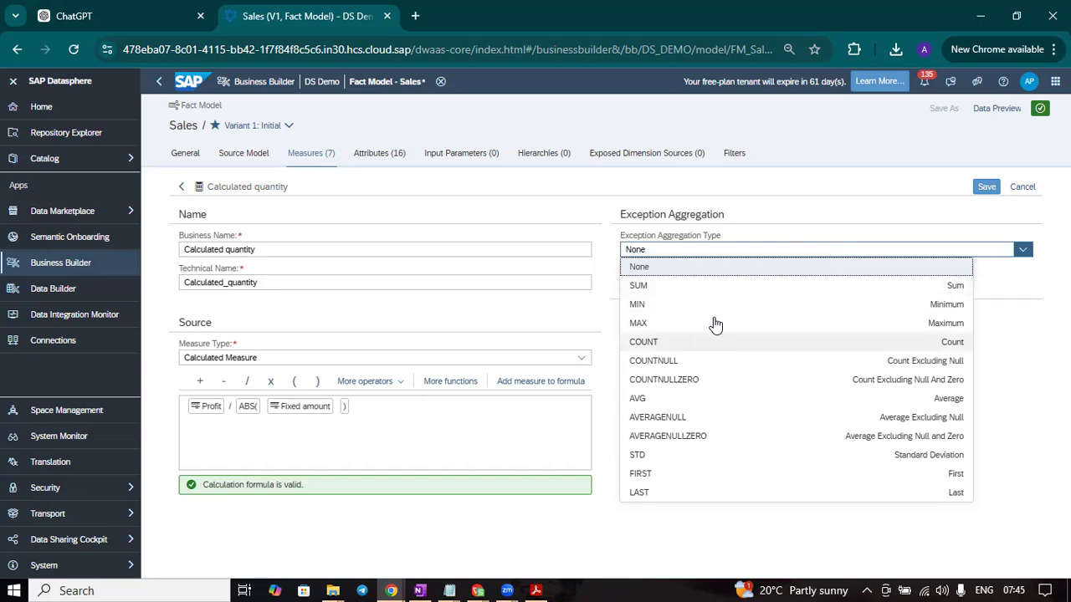
pyautogui.click(726, 287)
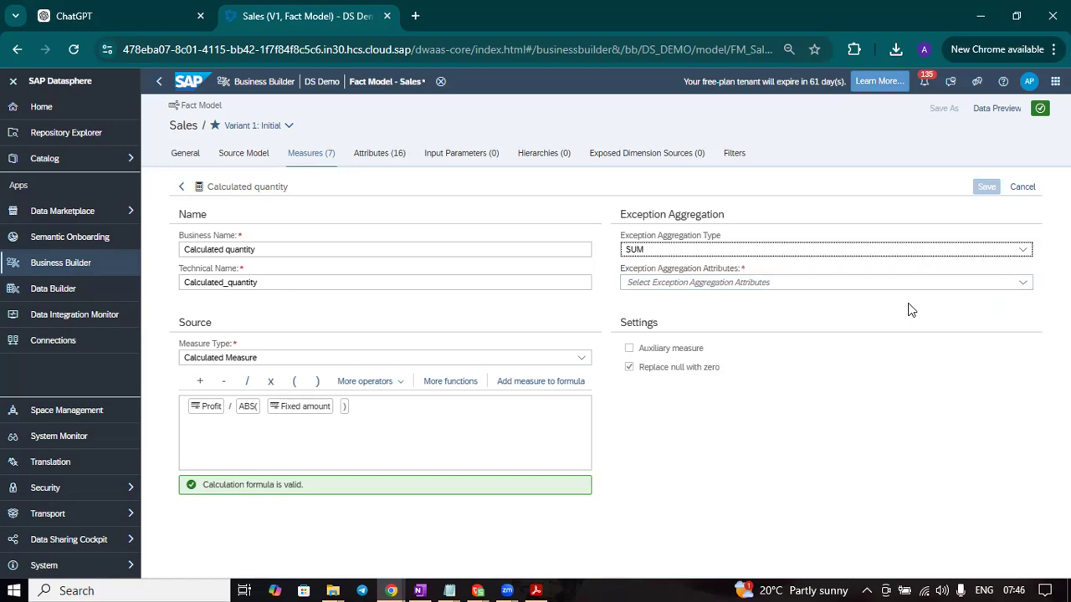
pyautogui.click(1004, 250)
pyautogui.click(768, 268)
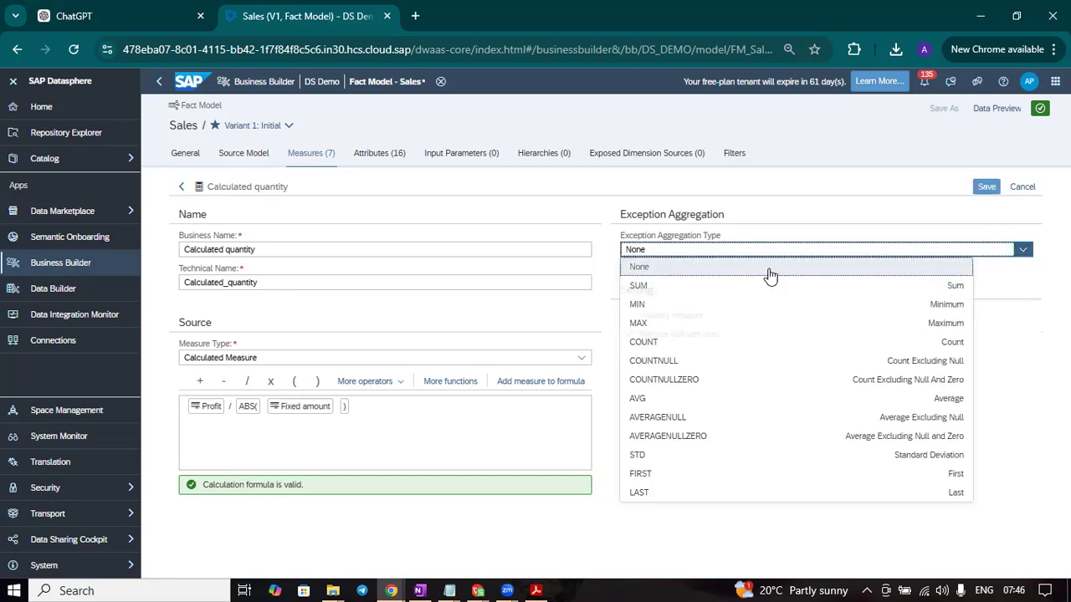
# Save the calculated measure and start a new measure of type Converted Currency
pyautogui.click(986, 187)
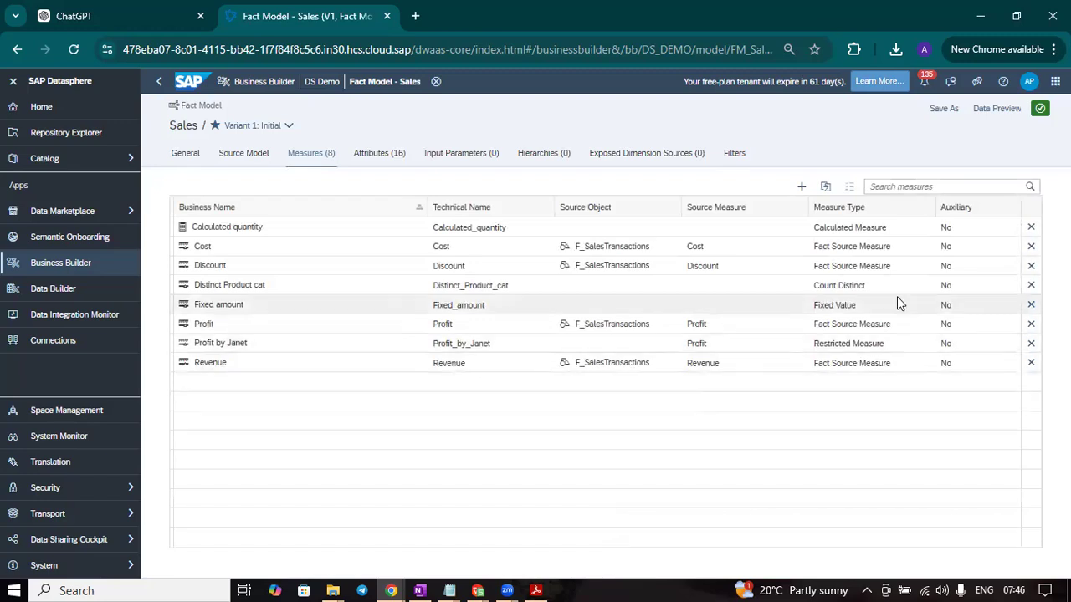
pyautogui.click(799, 277)
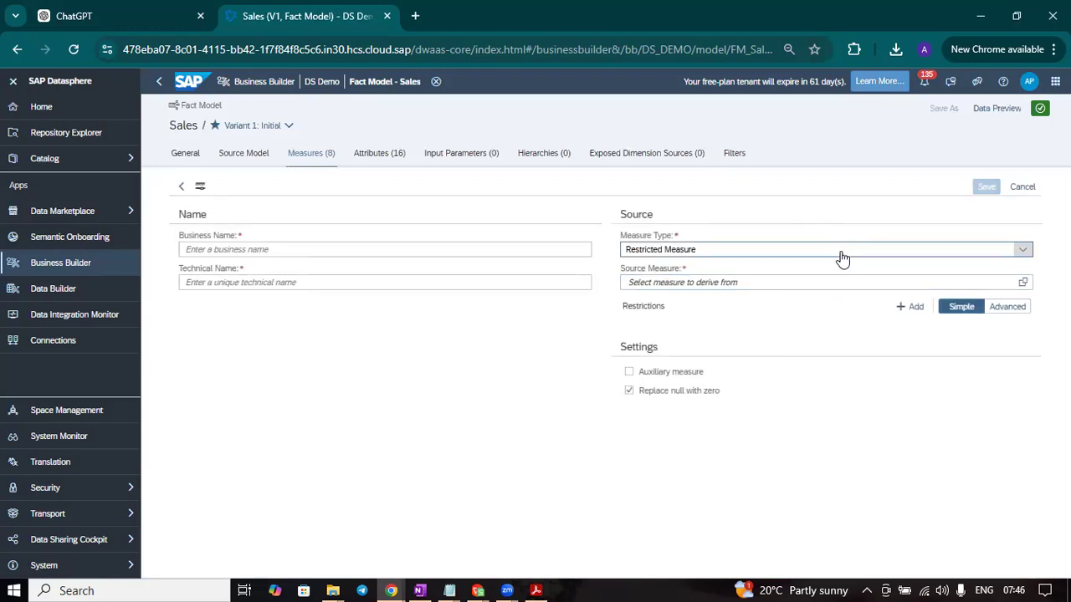
pyautogui.click(828, 252)
pyautogui.click(703, 344)
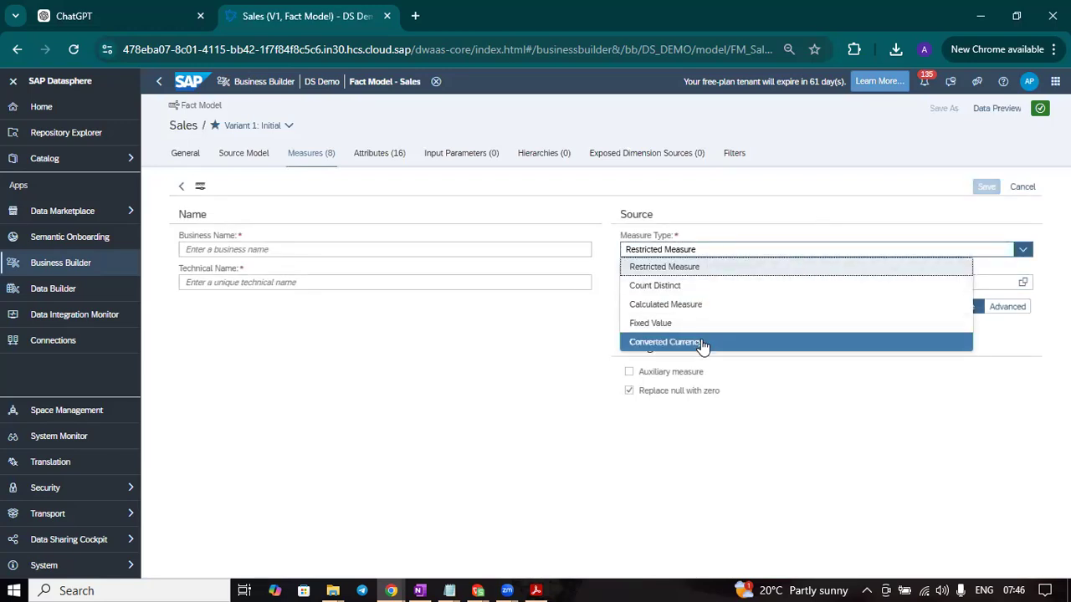
# Give the new measure the business name Currency con and select Fixed amount as its source measure
pyautogui.click(363, 248)
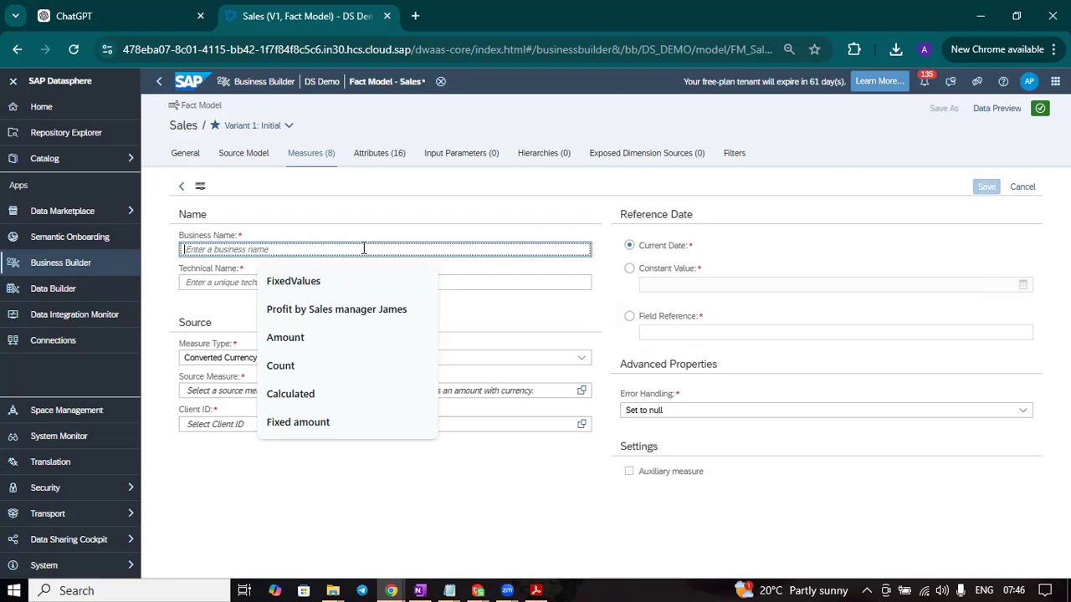
pyautogui.write('Currency')
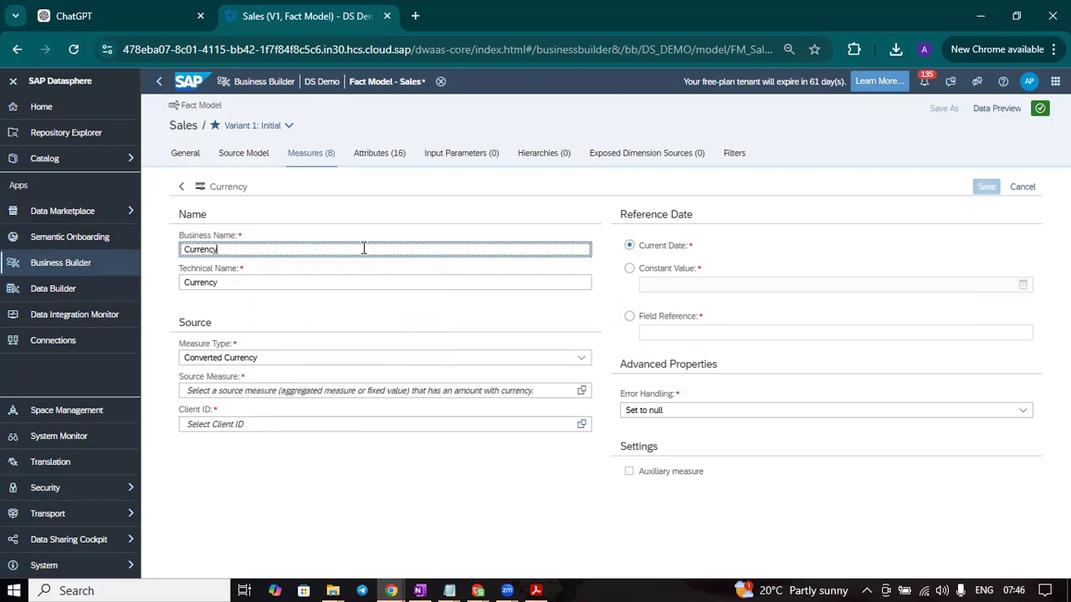
pyautogui.write(' con')
pyautogui.click(356, 495)
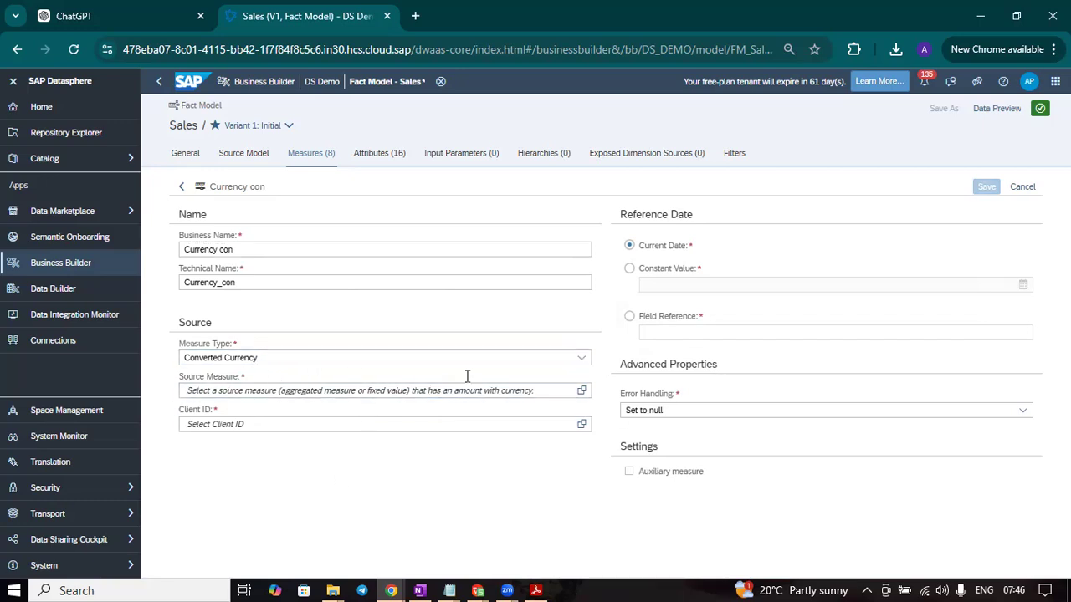
pyautogui.click(581, 392)
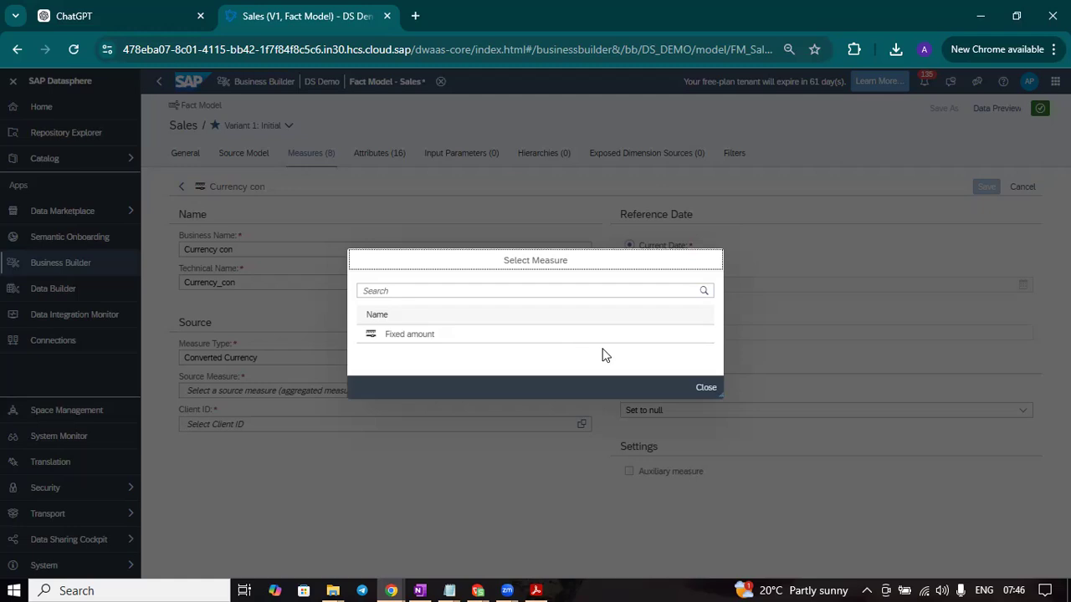
pyautogui.click(504, 335)
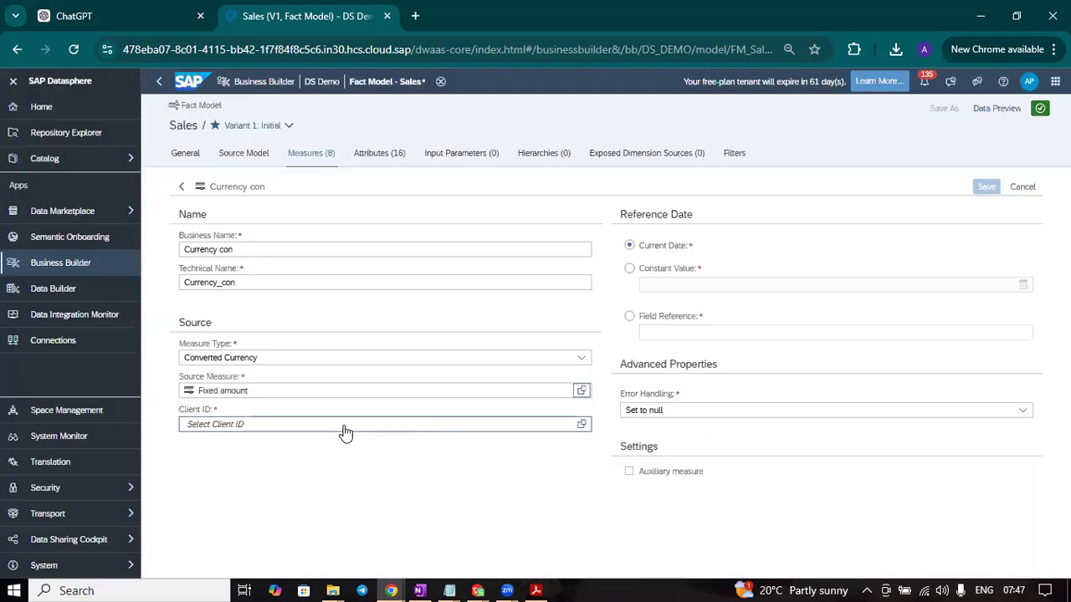
# Check which client IDs are available for the currency conversion measure
pyautogui.click(581, 424)
pyautogui.click(707, 380)
pyautogui.click(287, 426)
pyautogui.click(469, 318)
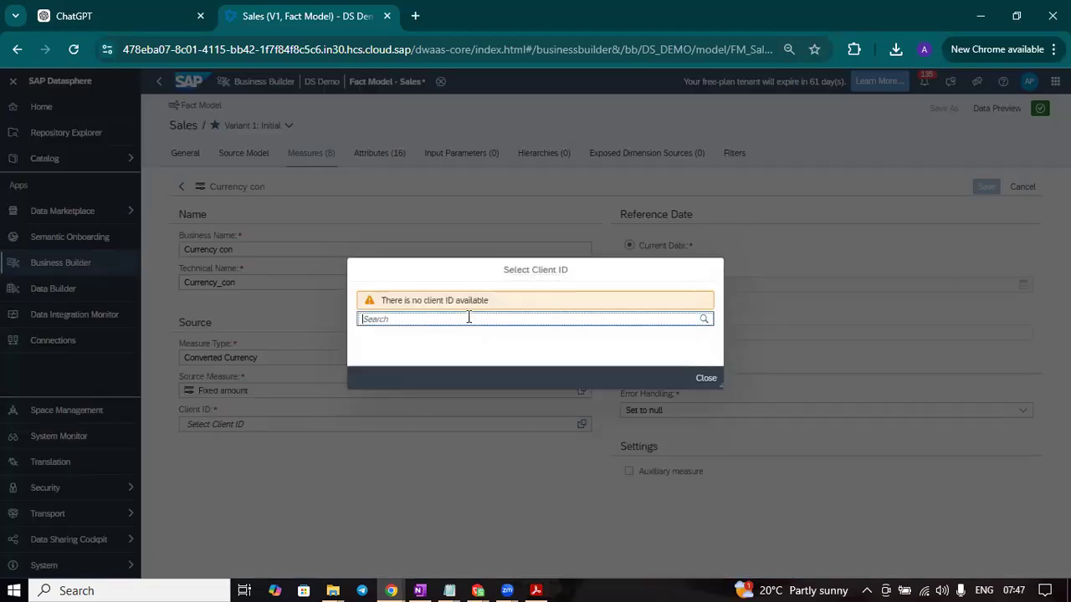
pyautogui.click(705, 378)
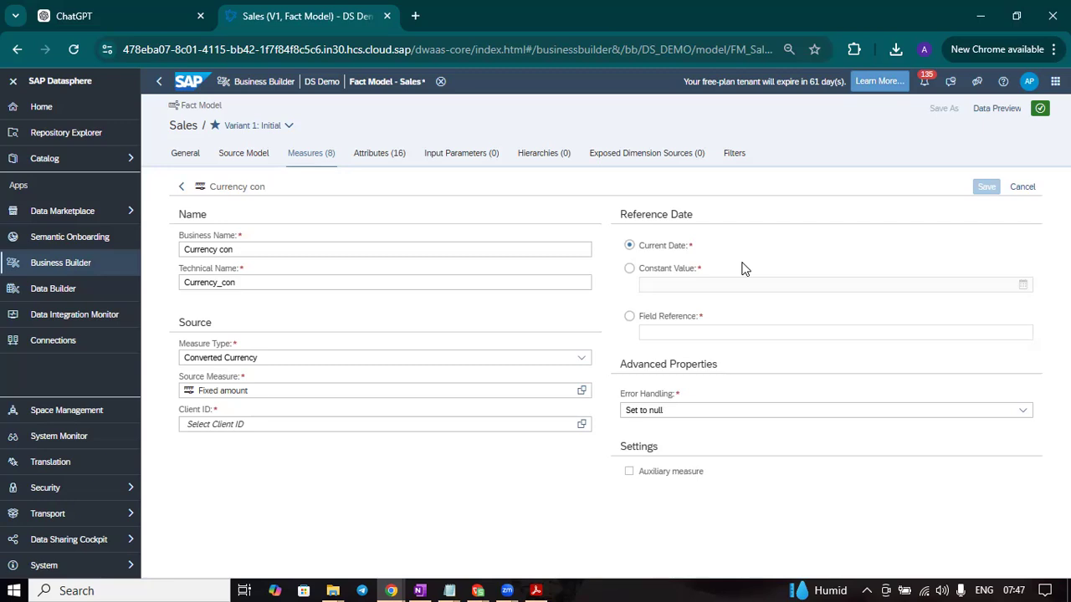
# Set the reference date to the field reference Transaction Date and review the error handling options
pyautogui.click(629, 268)
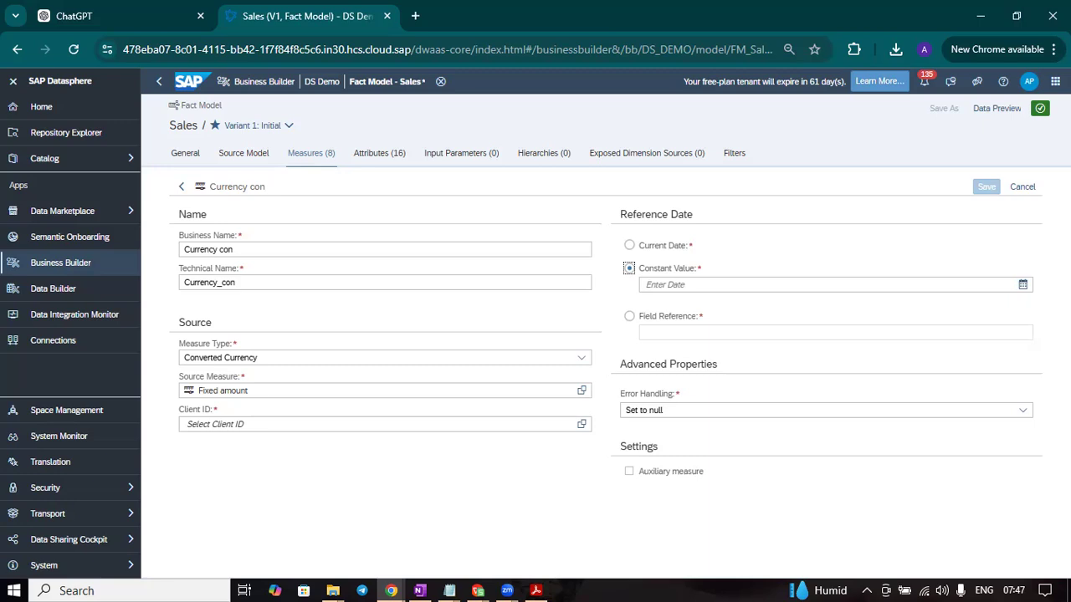
pyautogui.click(629, 316)
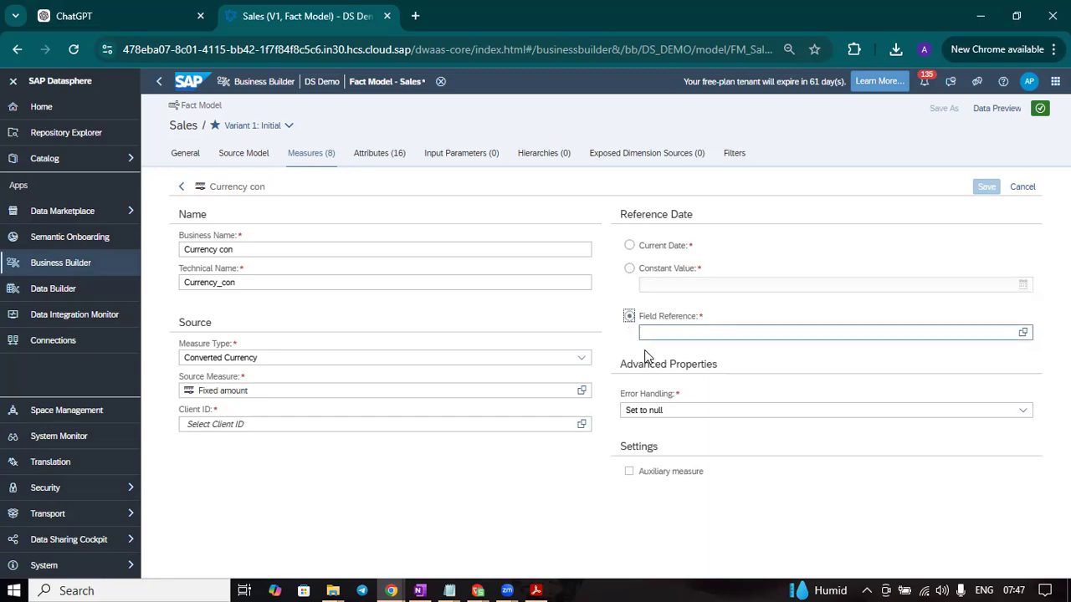
pyautogui.click(1022, 332)
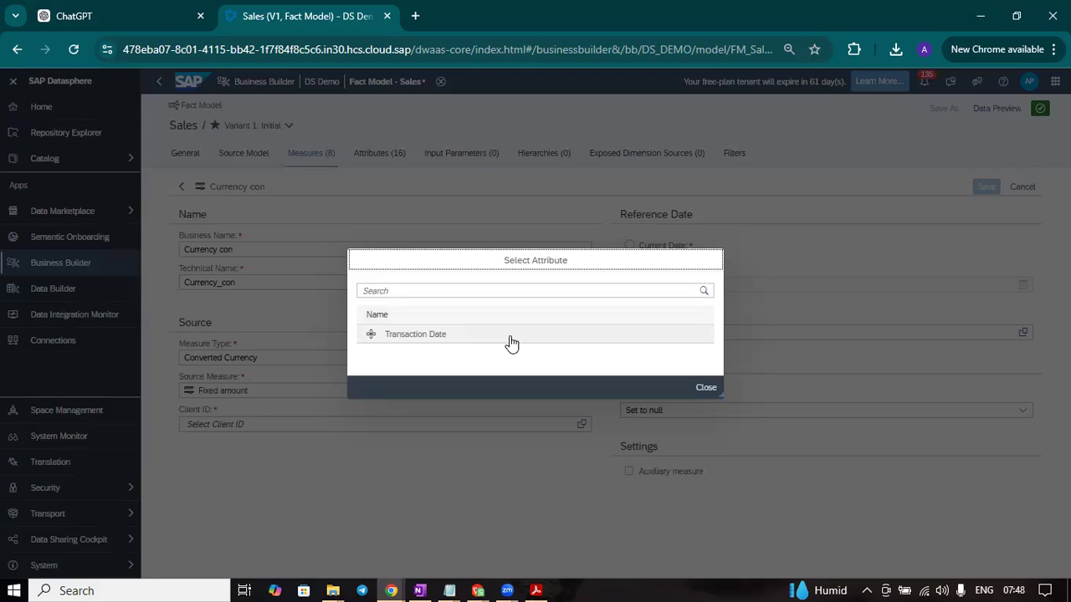
pyautogui.click(512, 335)
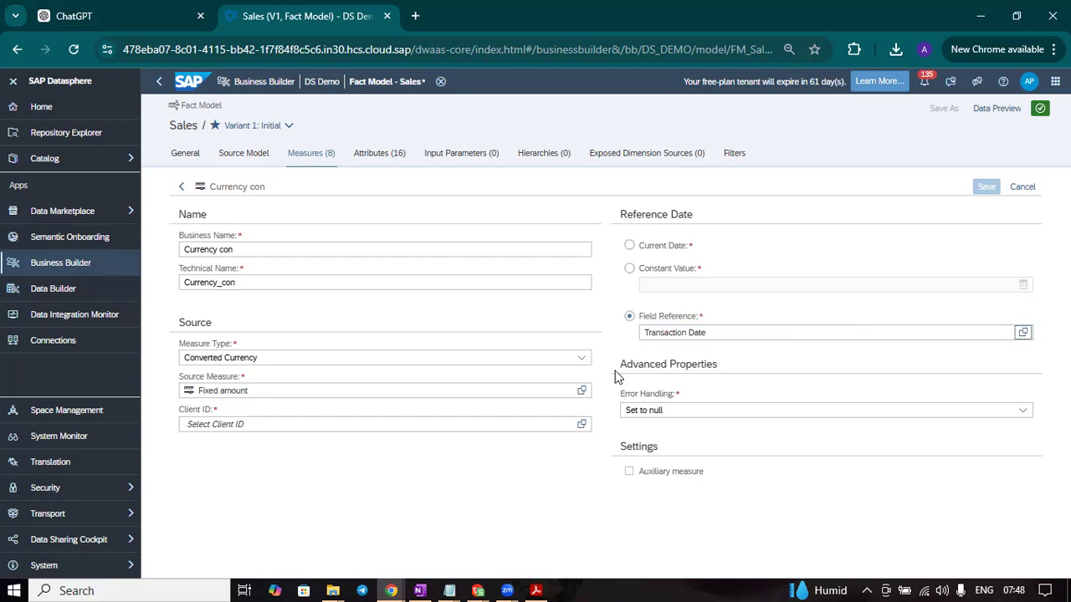
pyautogui.click(647, 411)
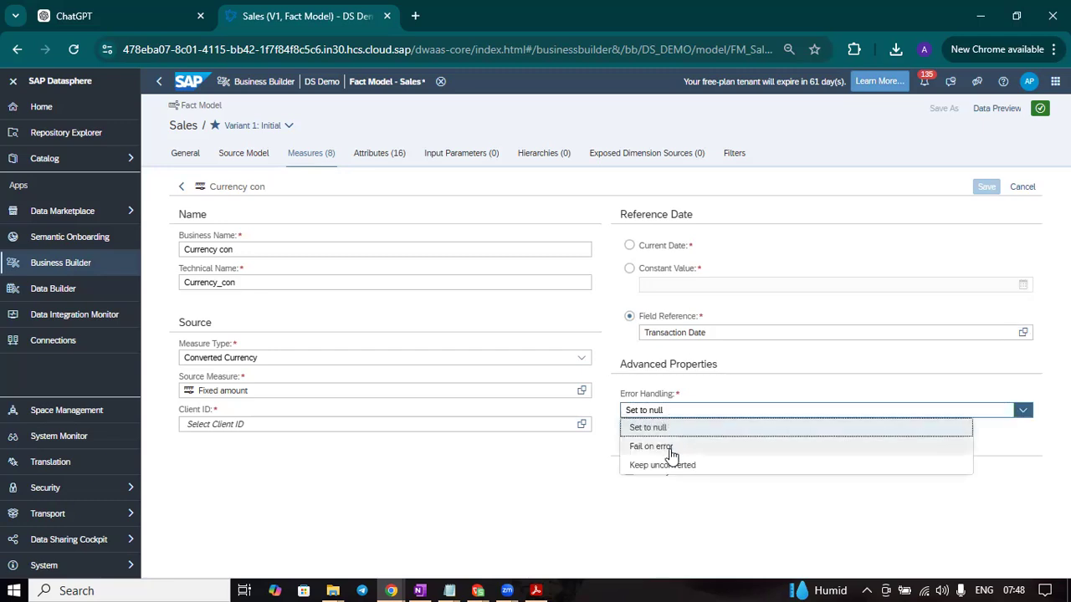
pyautogui.click(796, 382)
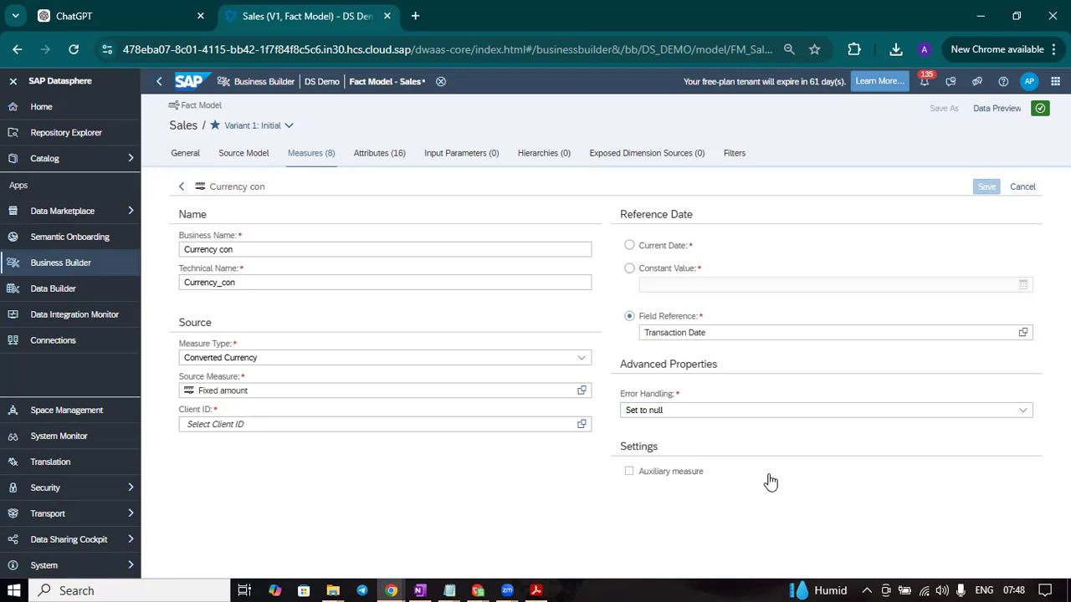
# Search the client ID selection for 100 and close it
pyautogui.click(340, 427)
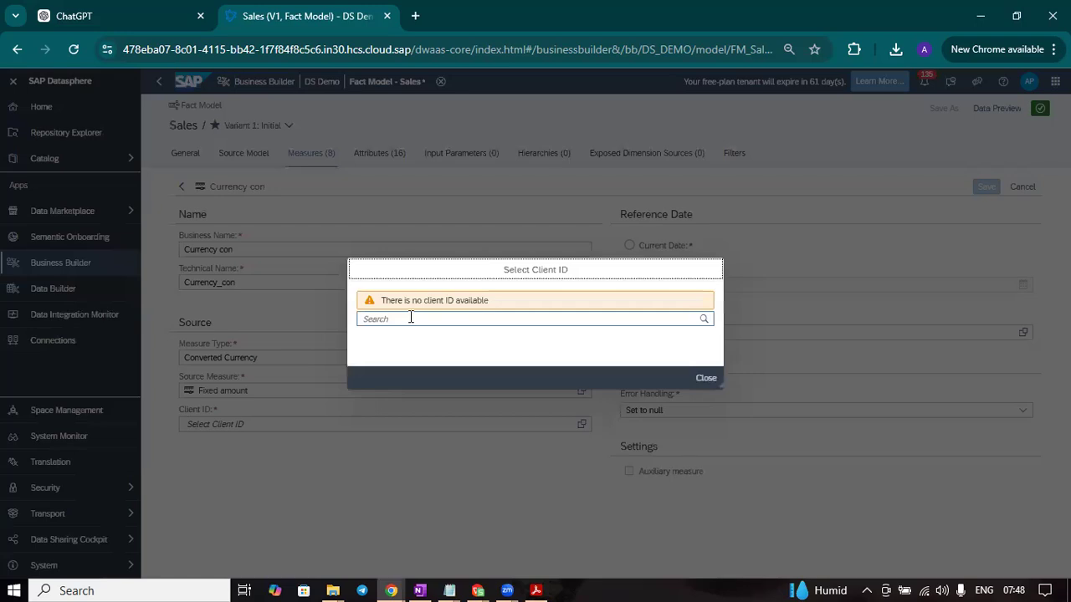
pyautogui.write('100')
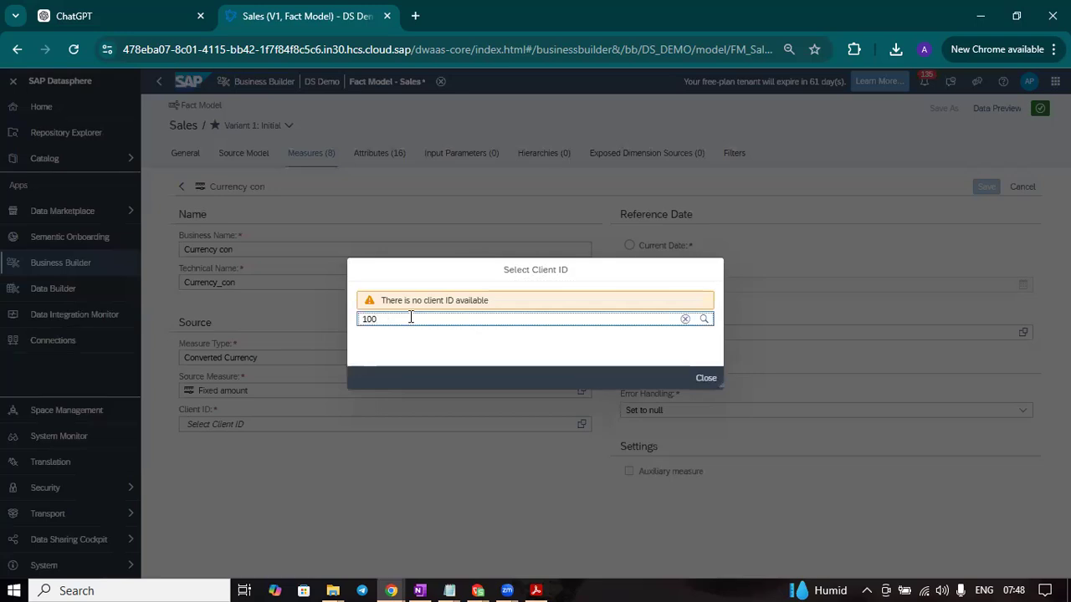
pyautogui.click(705, 379)
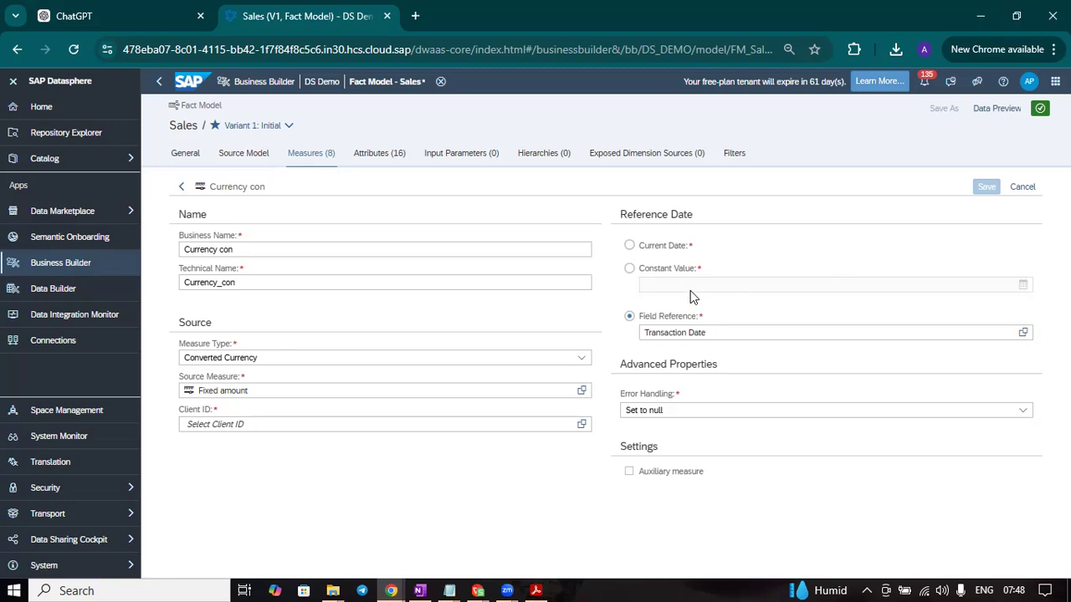
# Cancel the Currency con measure and discard its unsaved changes
pyautogui.click(1009, 192)
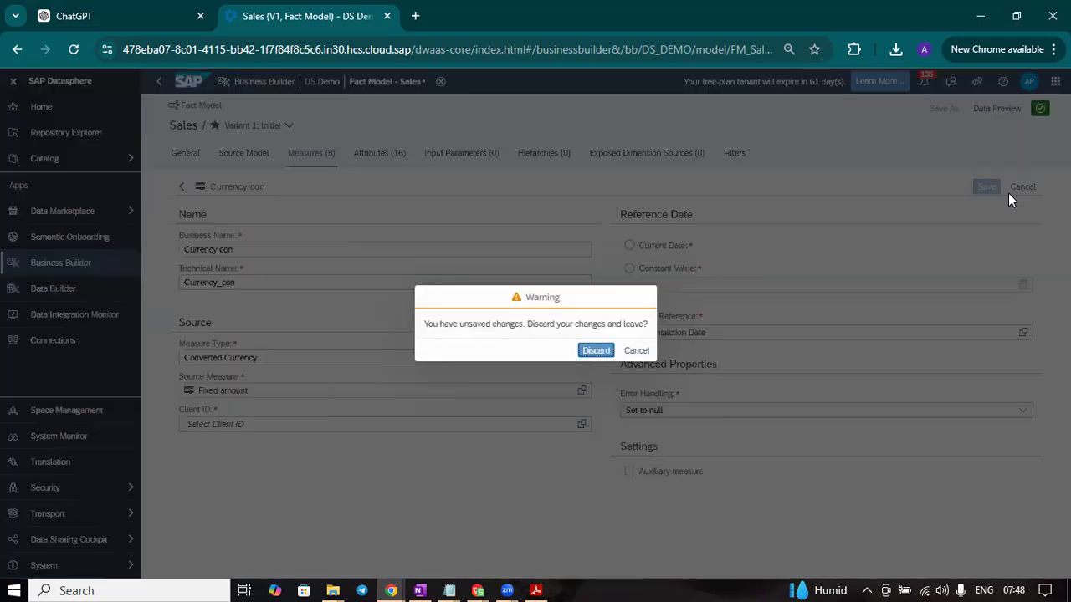
pyautogui.click(589, 351)
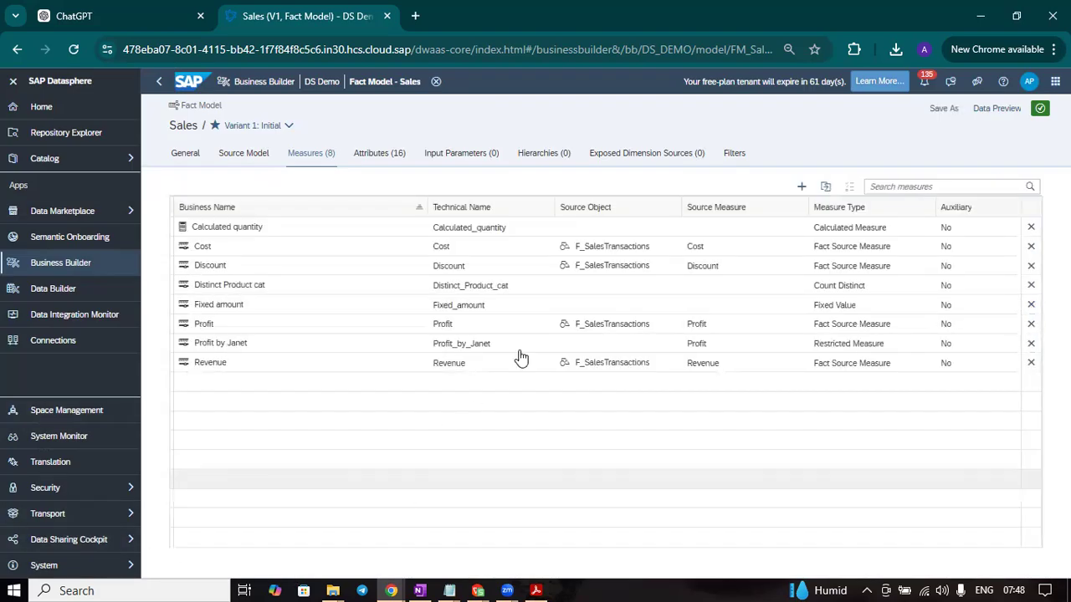
# Review the Sales fact model's input parameters and filter settings
pyautogui.click(450, 155)
pyautogui.click(490, 160)
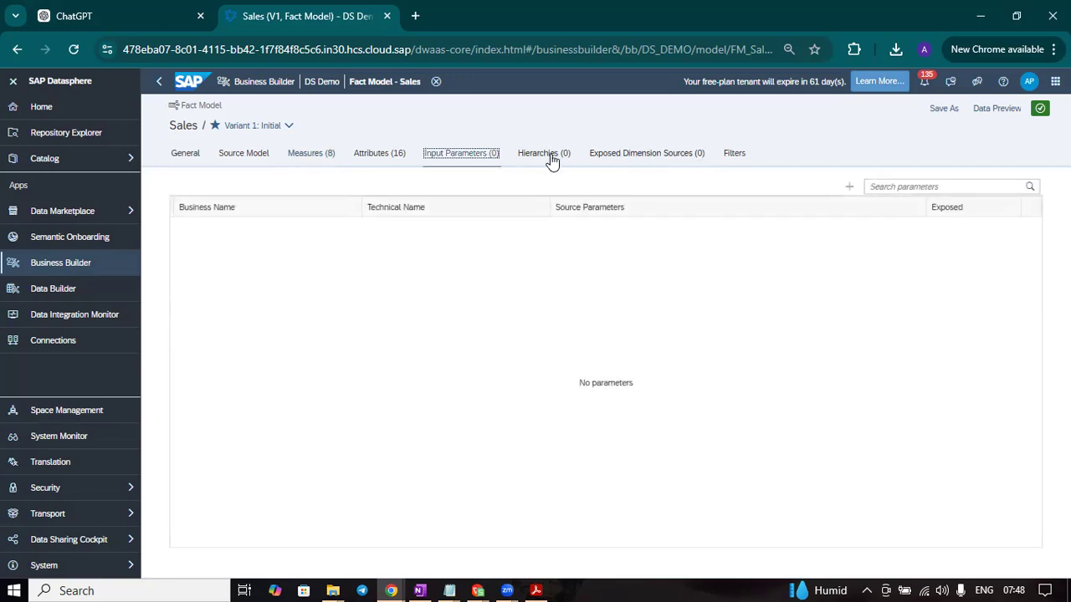
pyautogui.click(732, 156)
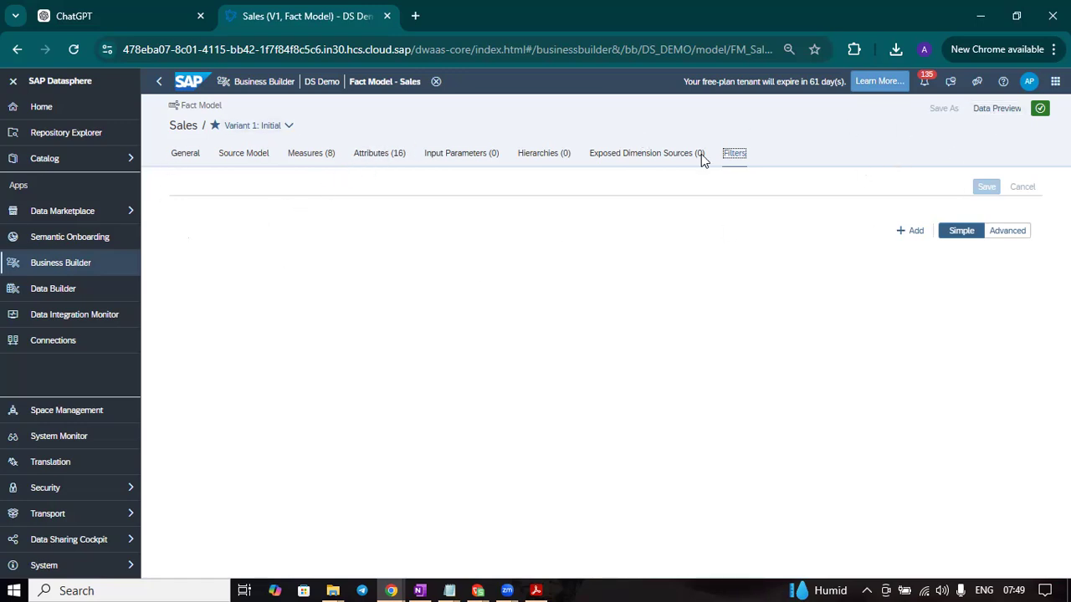
# Set the status of the Sales fact model's Initial variant to Ready to Use and save the model
pyautogui.click(190, 165)
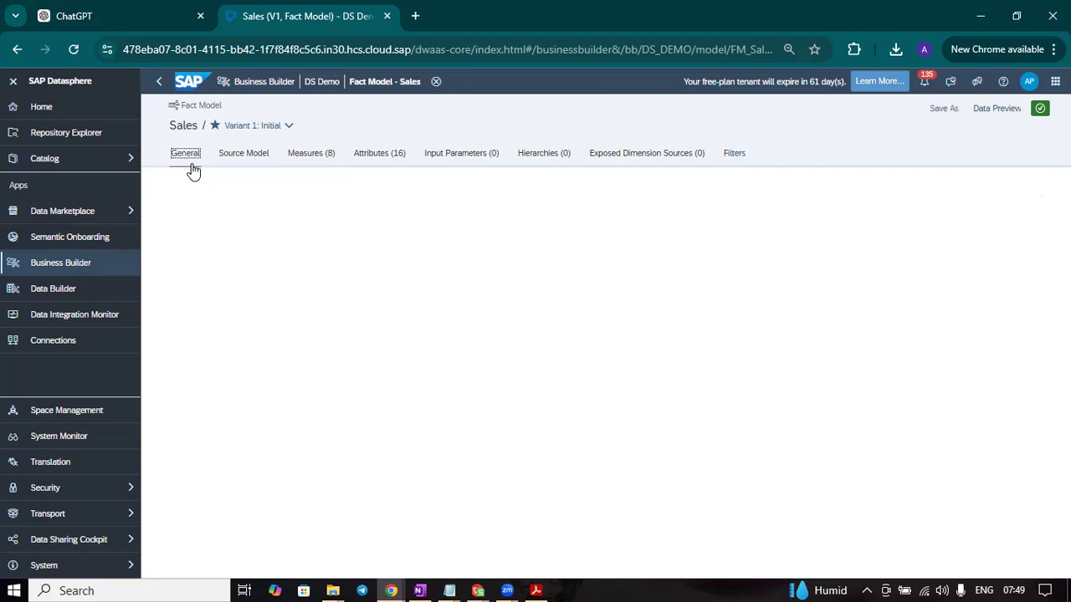
pyautogui.click(806, 387)
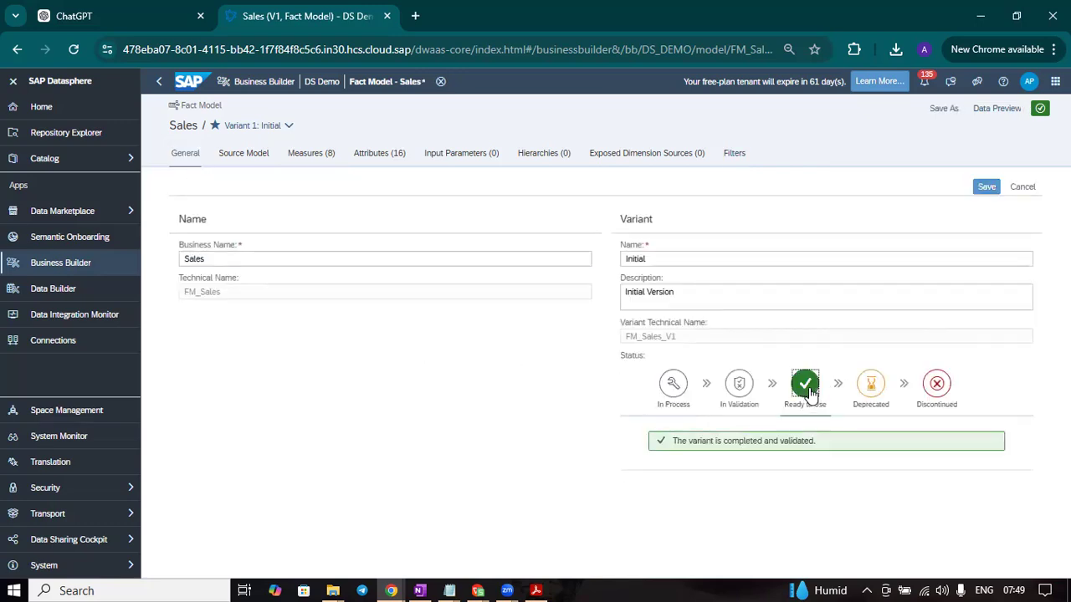
pyautogui.click(986, 186)
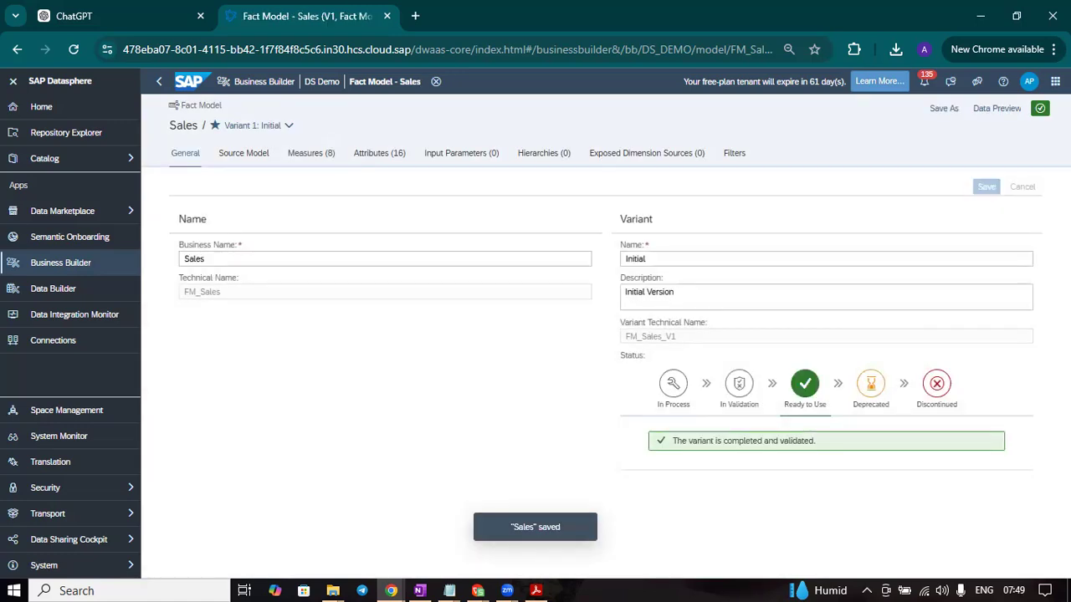
# Open the fact model's data preview and remove all fields from the default perspective
pyautogui.click(997, 108)
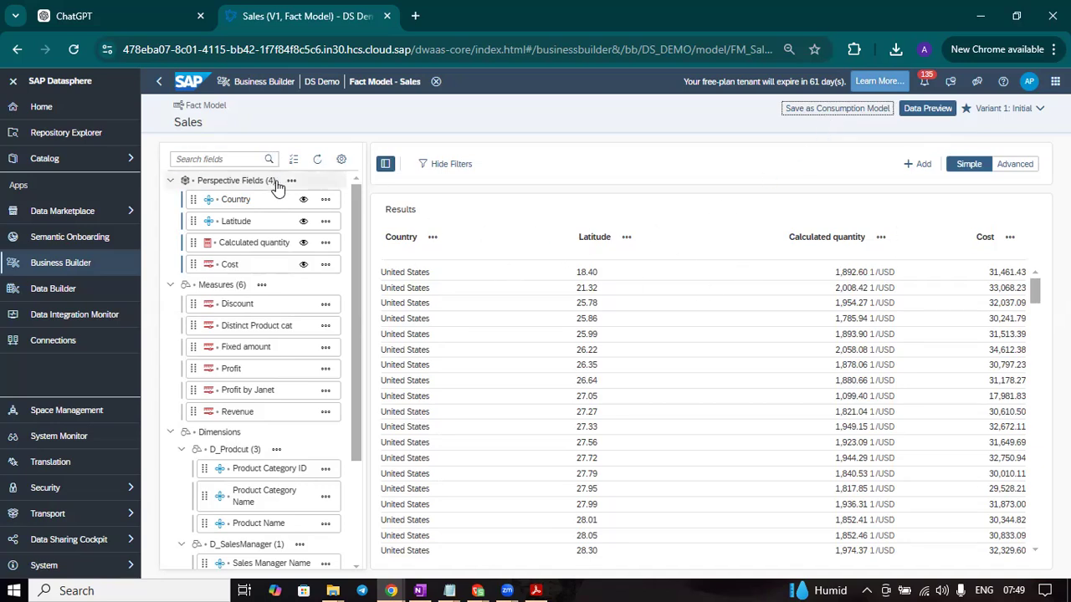
pyautogui.click(329, 203)
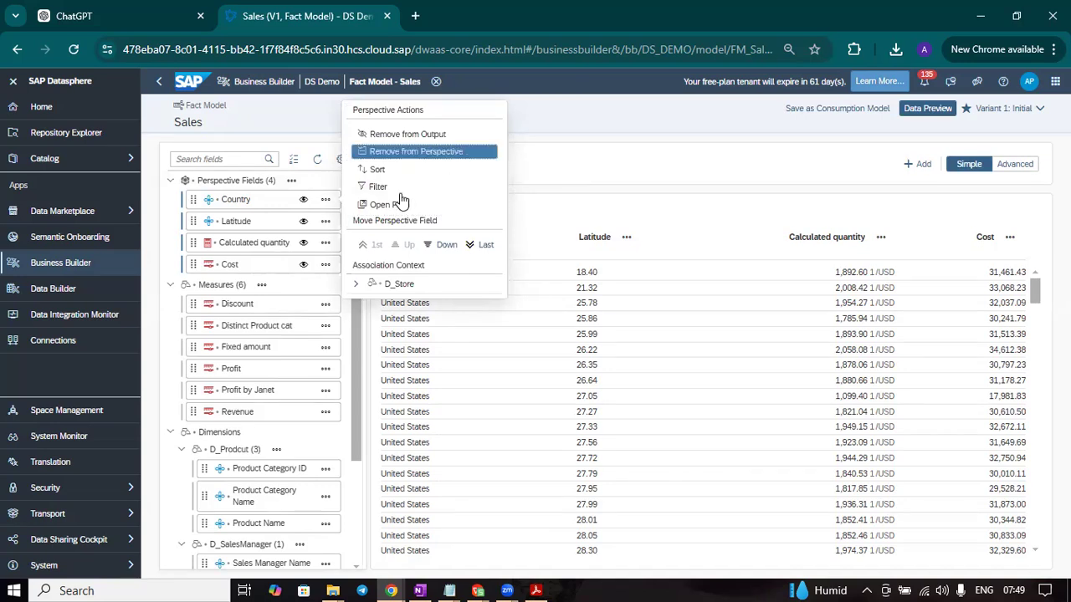
pyautogui.click(418, 151)
pyautogui.click(291, 181)
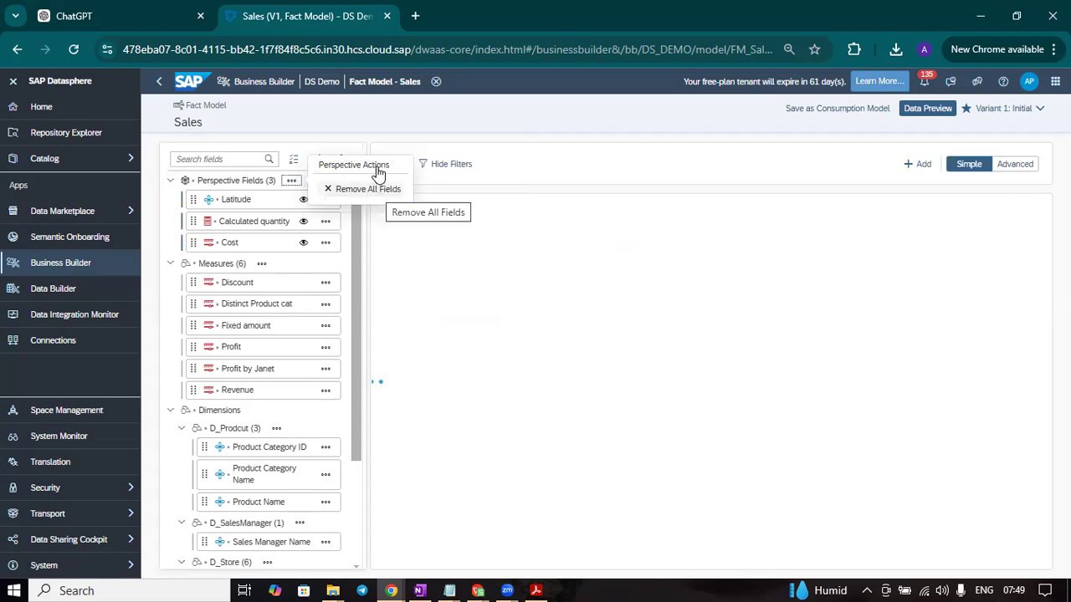
pyautogui.click(291, 181)
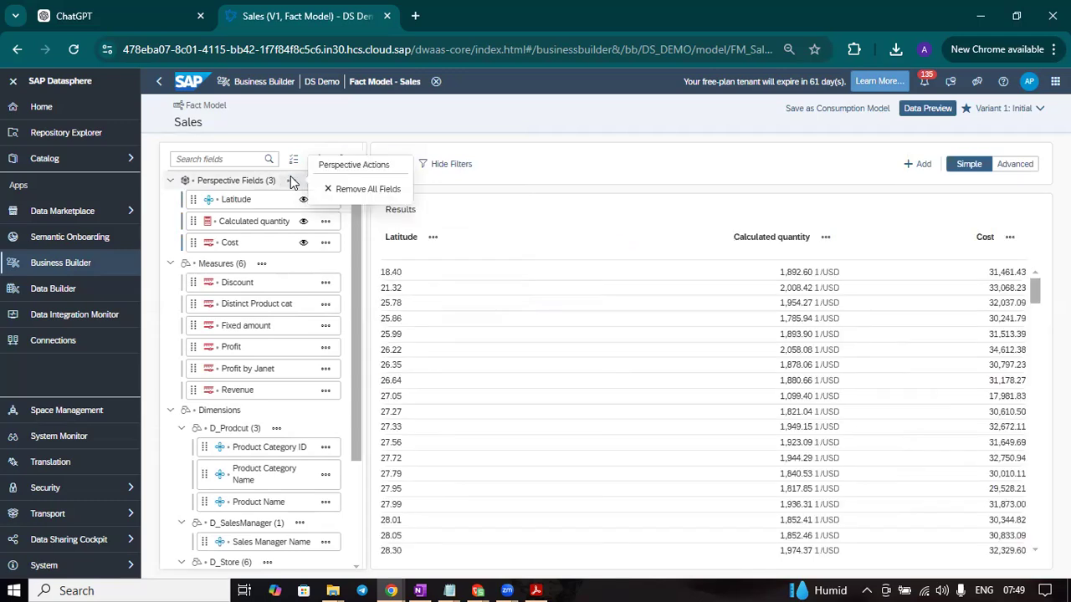
pyautogui.click(359, 189)
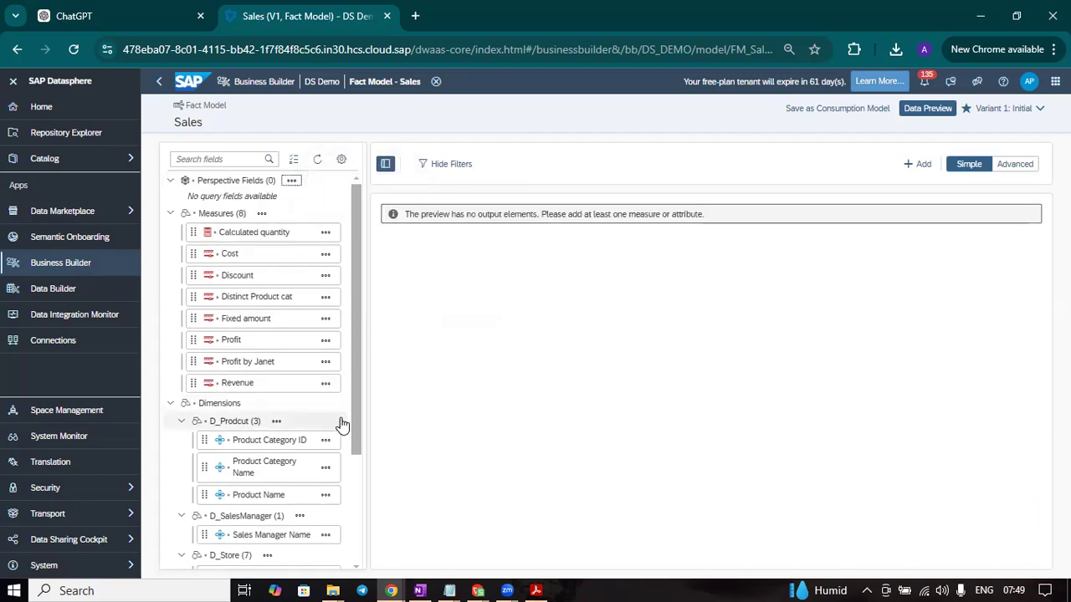
# Look through the measures and dimension attributes available for the data preview
pyautogui.scroll(-3, 350, 418)
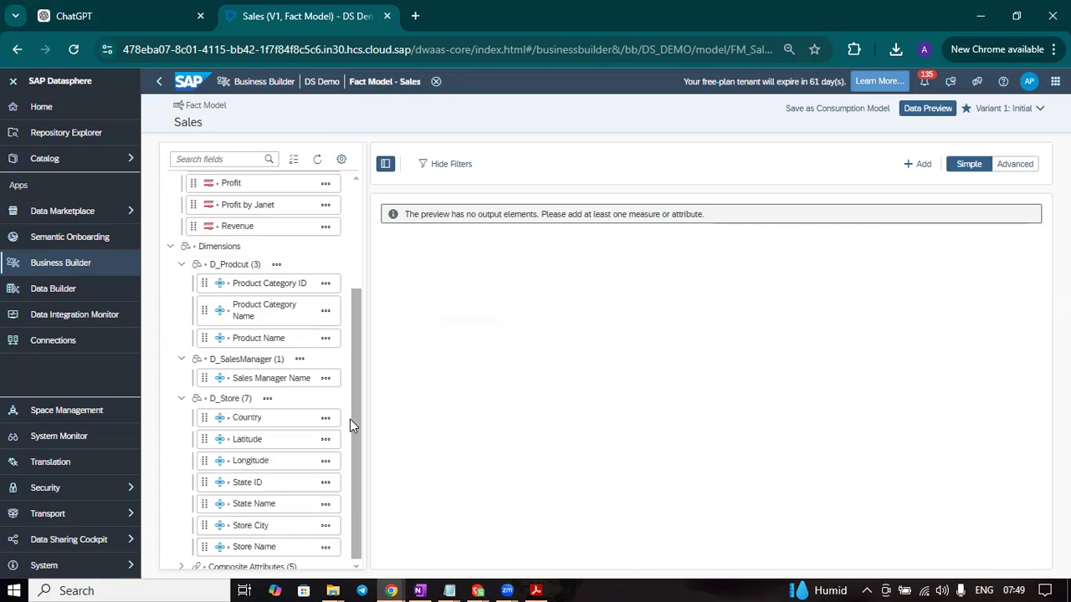
pyautogui.scroll(-1, 350, 419)
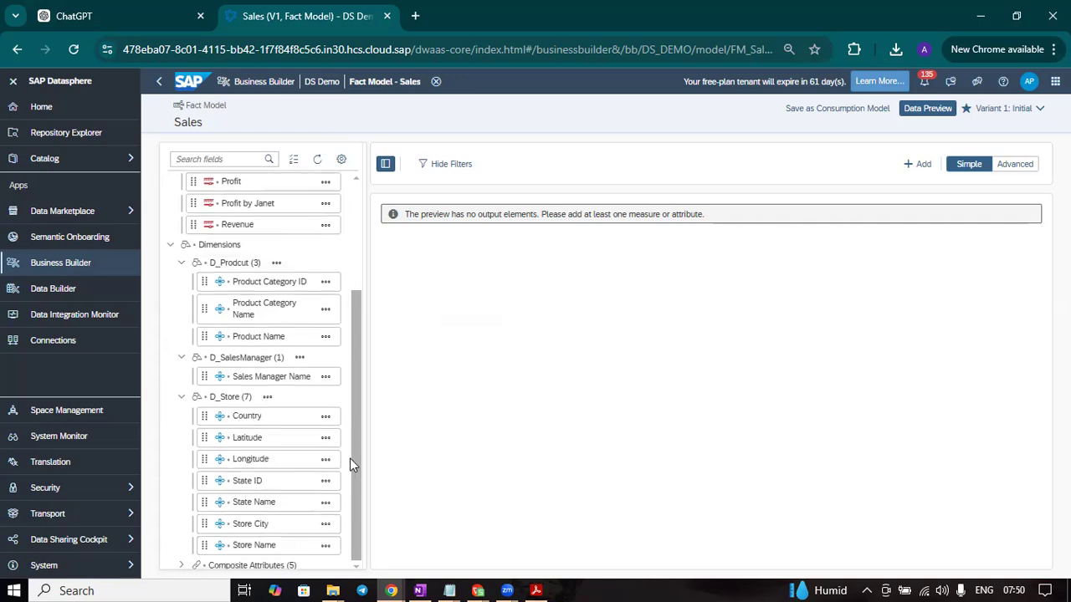
pyautogui.scroll(3, 350, 458)
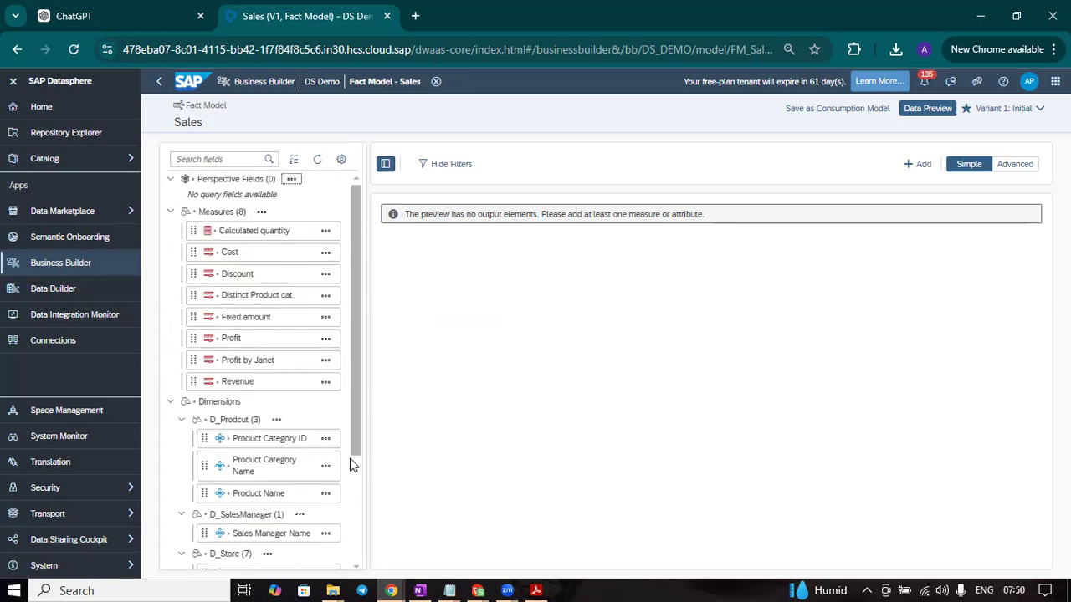
pyautogui.scroll(-3, 350, 458)
pyautogui.scroll(3, 350, 459)
pyautogui.scroll(-3, 350, 459)
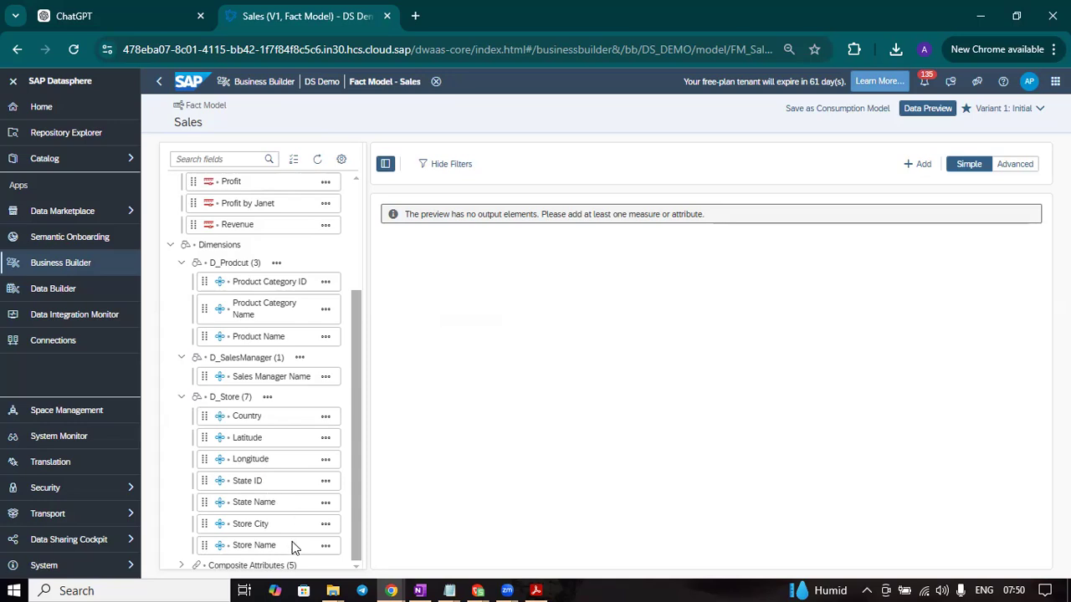
pyautogui.scroll(3, 241, 393)
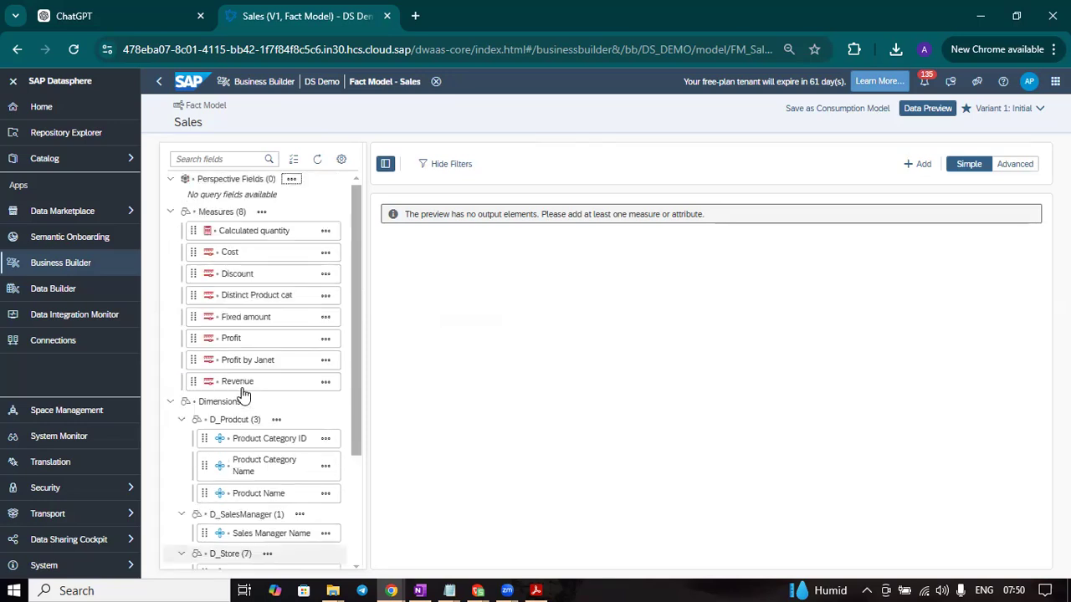
# Collapse the dimension groups and examine the fields under Composite Attributes and D_Prodcut
pyautogui.click(181, 422)
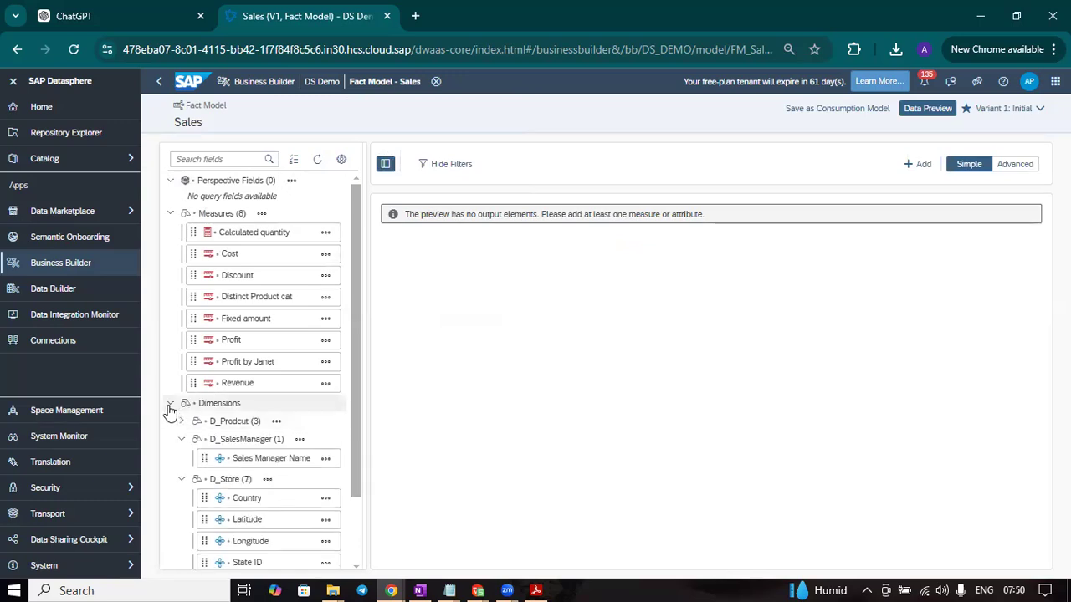
pyautogui.click(170, 406)
pyautogui.click(170, 407)
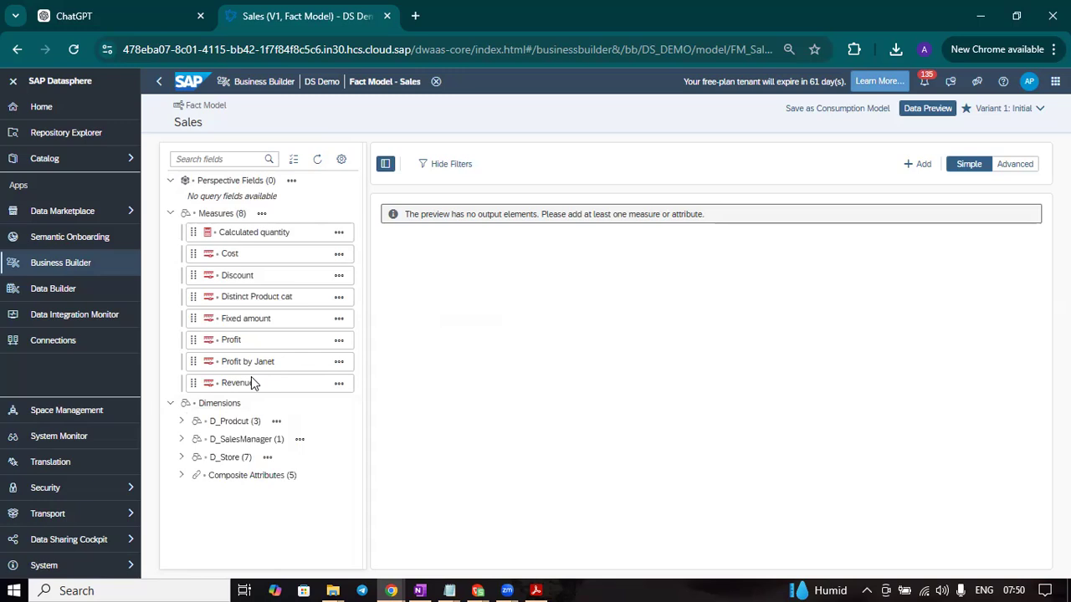
pyautogui.click(183, 476)
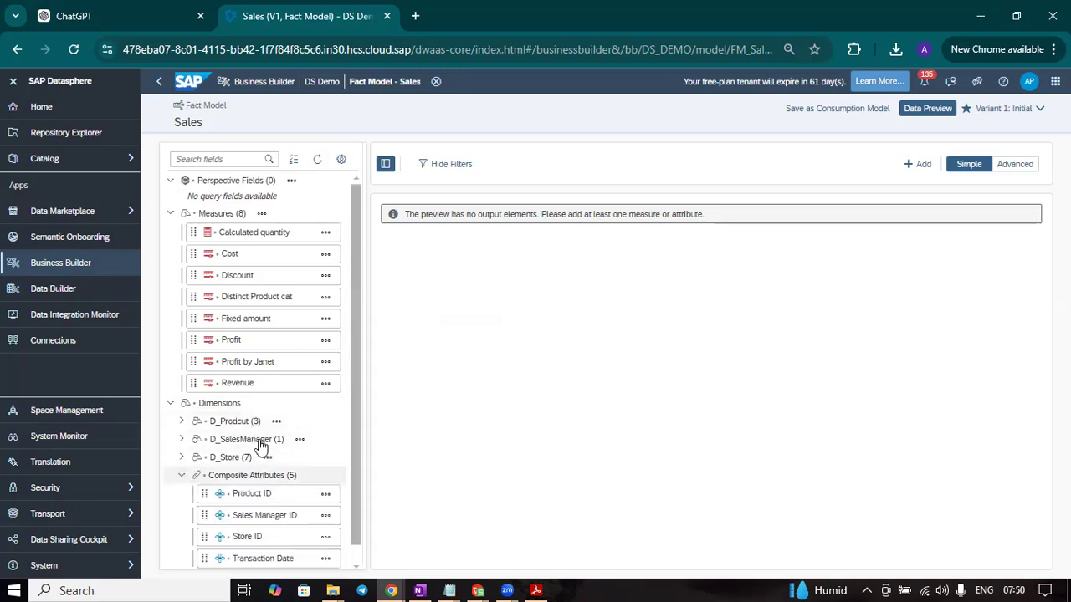
pyautogui.scroll(-1, 276, 440)
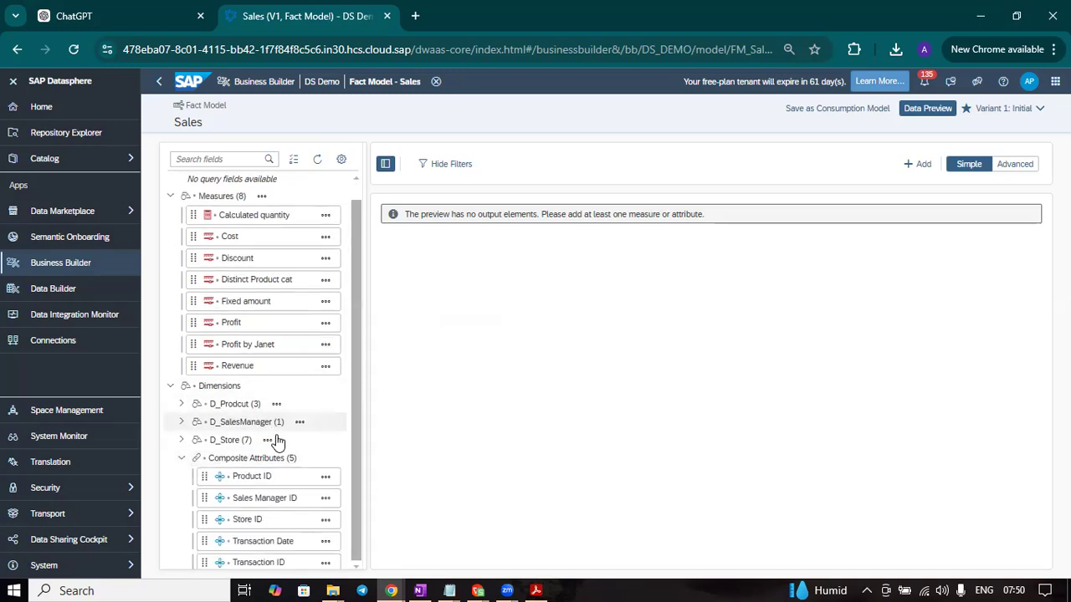
pyautogui.click(180, 404)
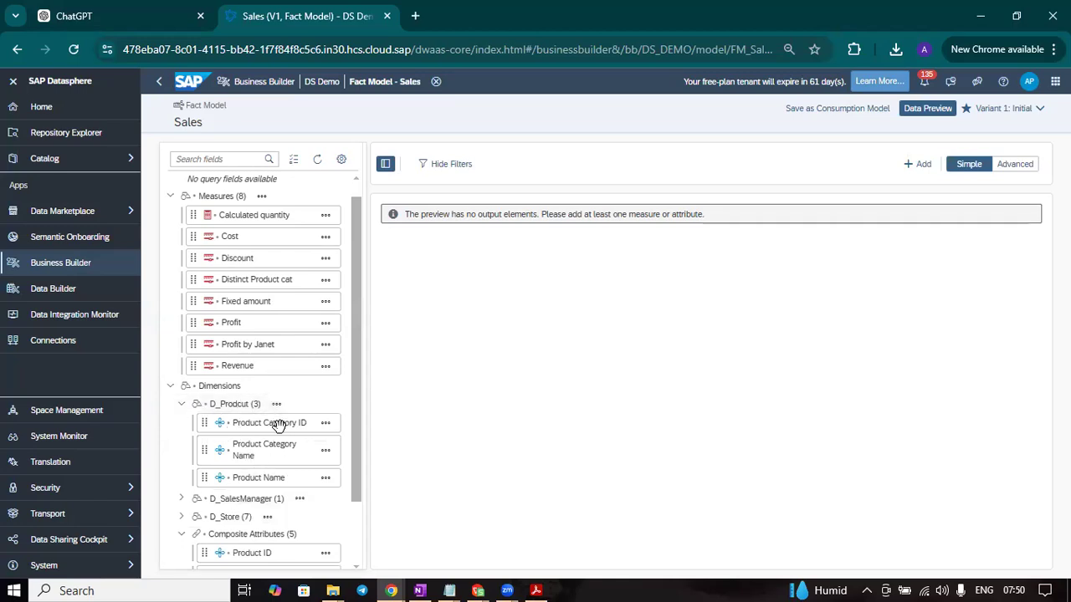
pyautogui.click(179, 406)
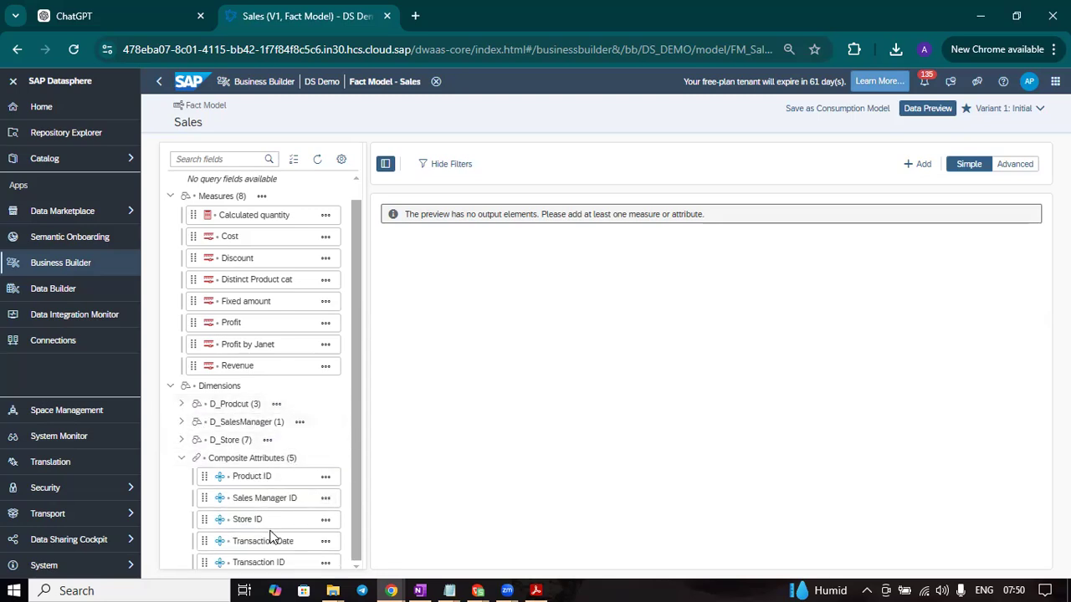
# Add Sales Manager ID, the Profit measure and Sales Manager Name to the preview perspective
pyautogui.click(326, 502)
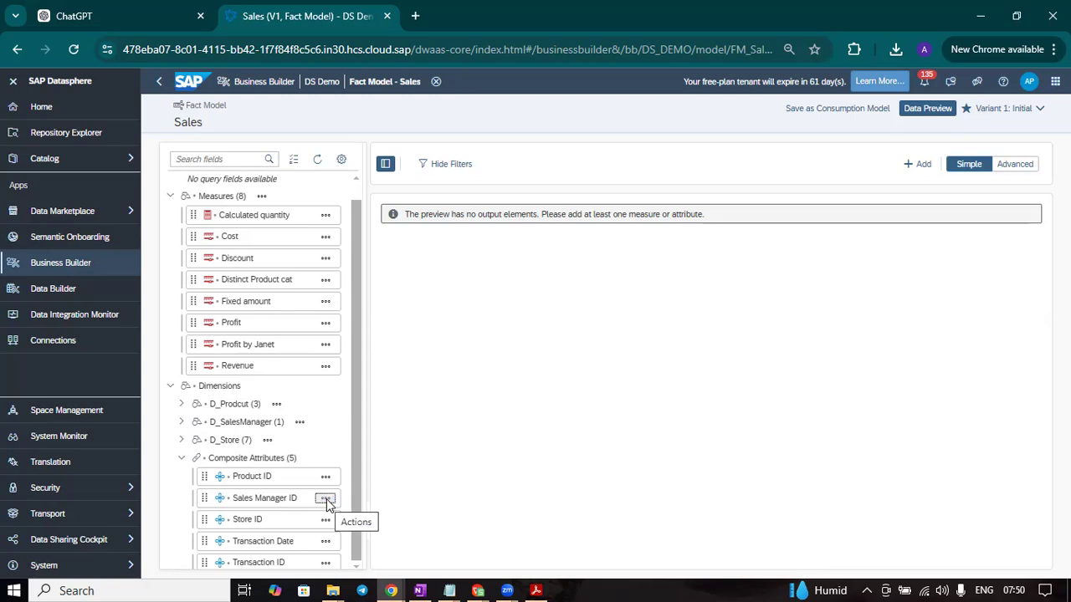
pyautogui.click(325, 500)
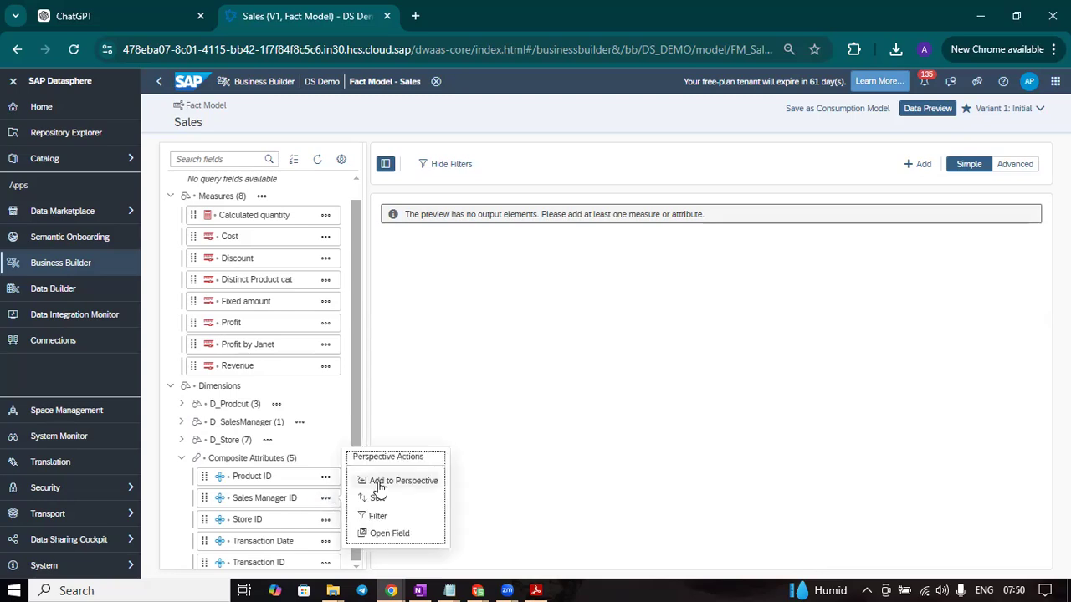
pyautogui.click(326, 330)
pyautogui.click(402, 300)
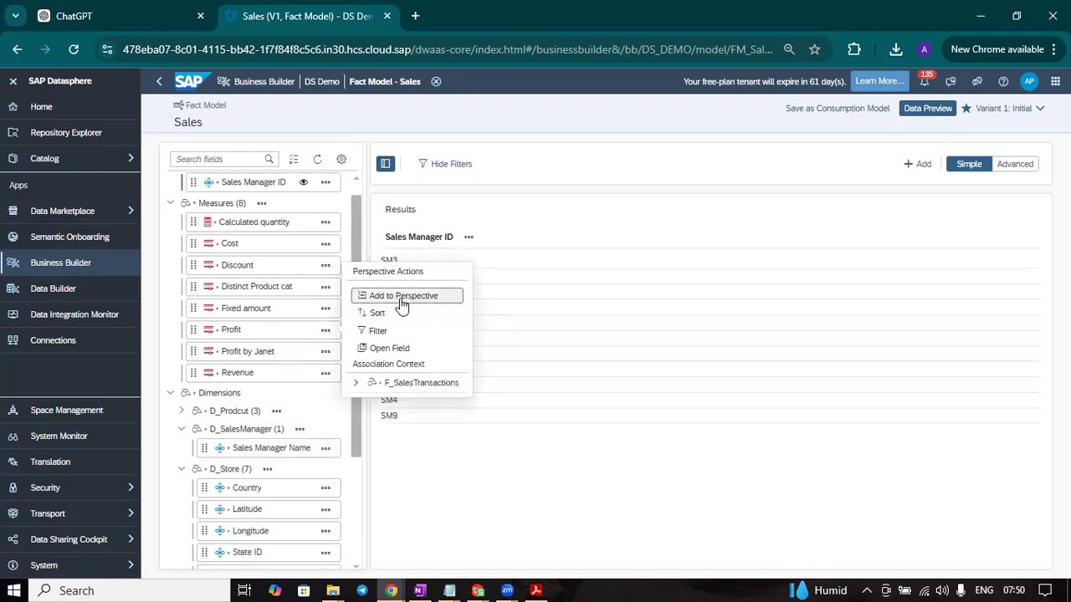
pyautogui.click(470, 238)
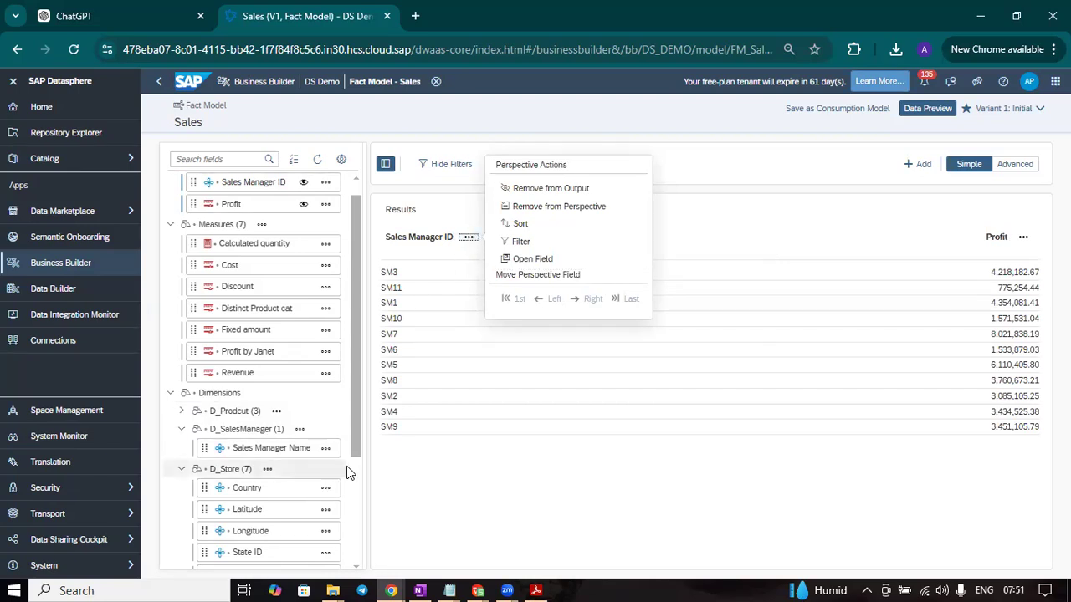
pyautogui.scroll(-3, 351, 468)
pyautogui.click(325, 291)
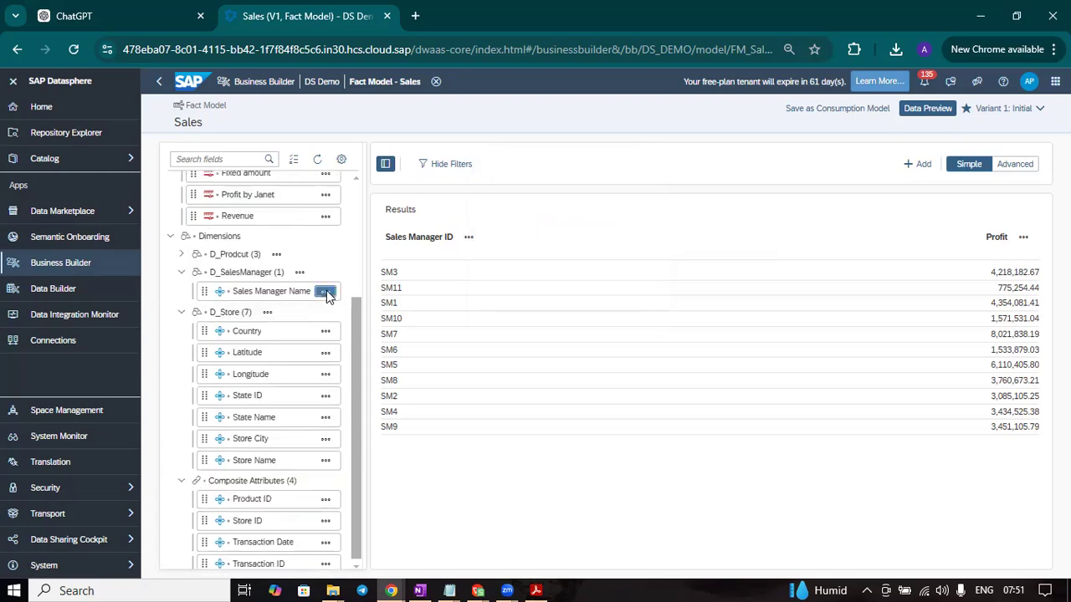
pyautogui.click(392, 261)
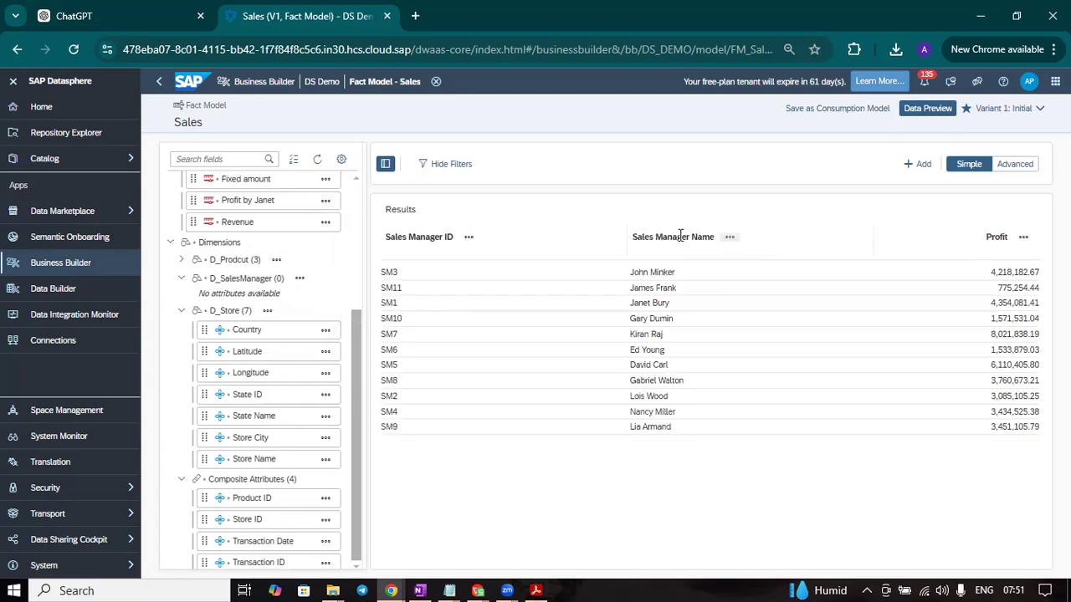
# Add the Fixed amount measure to the perspective and sort the results by Sales Manager ID in ascending order
pyautogui.click(359, 300)
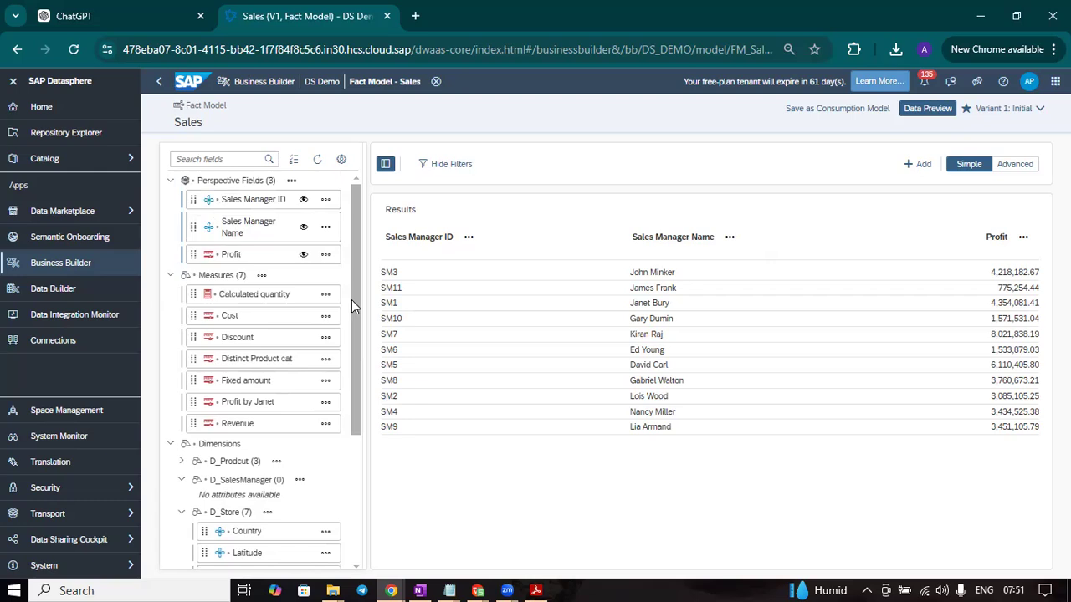
pyautogui.click(325, 382)
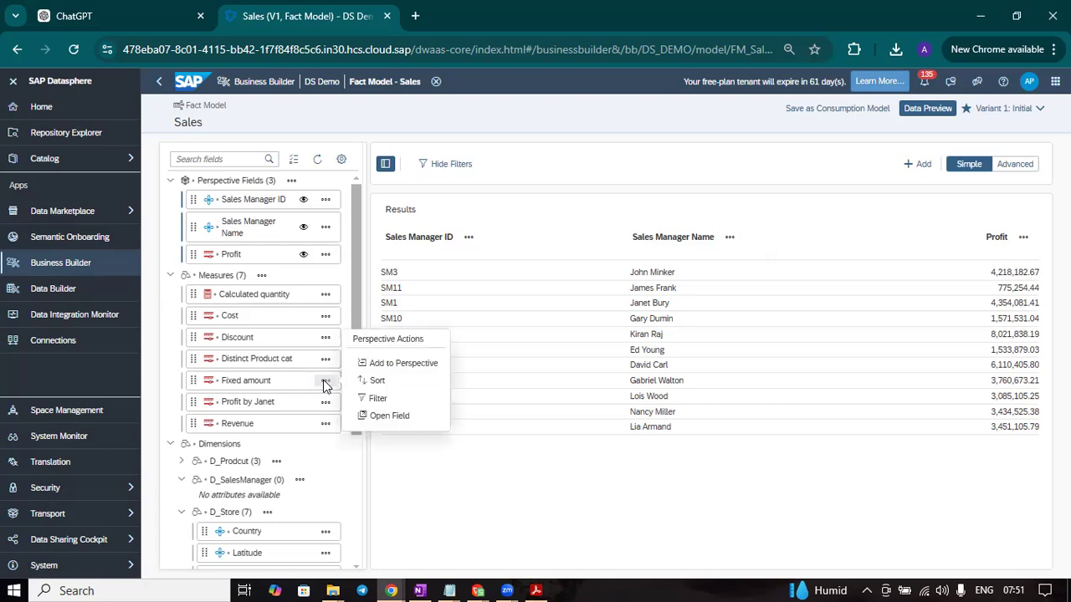
pyautogui.click(425, 363)
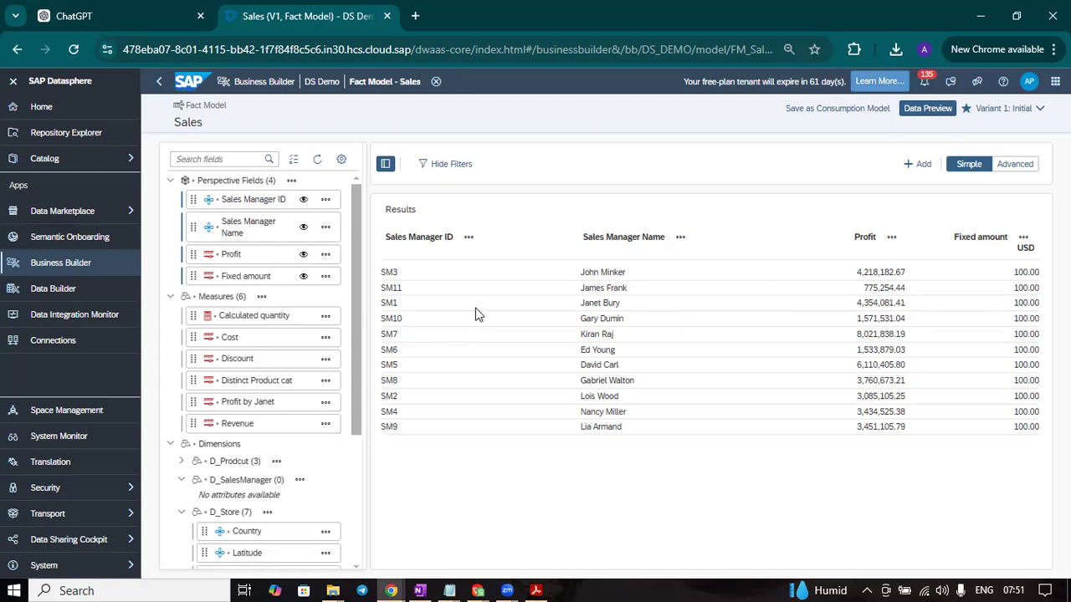
pyautogui.click(469, 238)
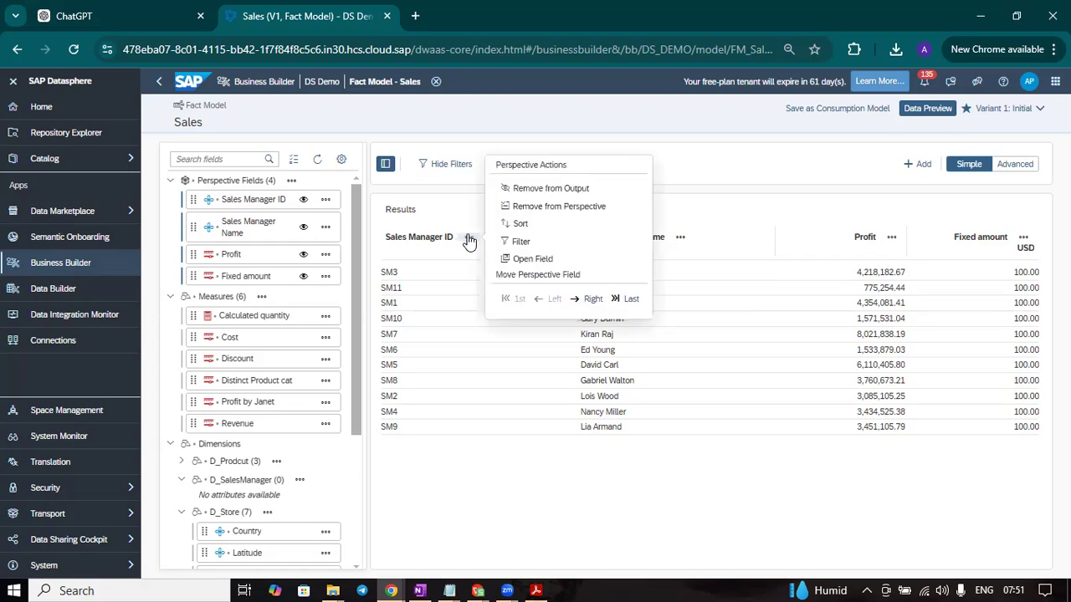
pyautogui.click(521, 223)
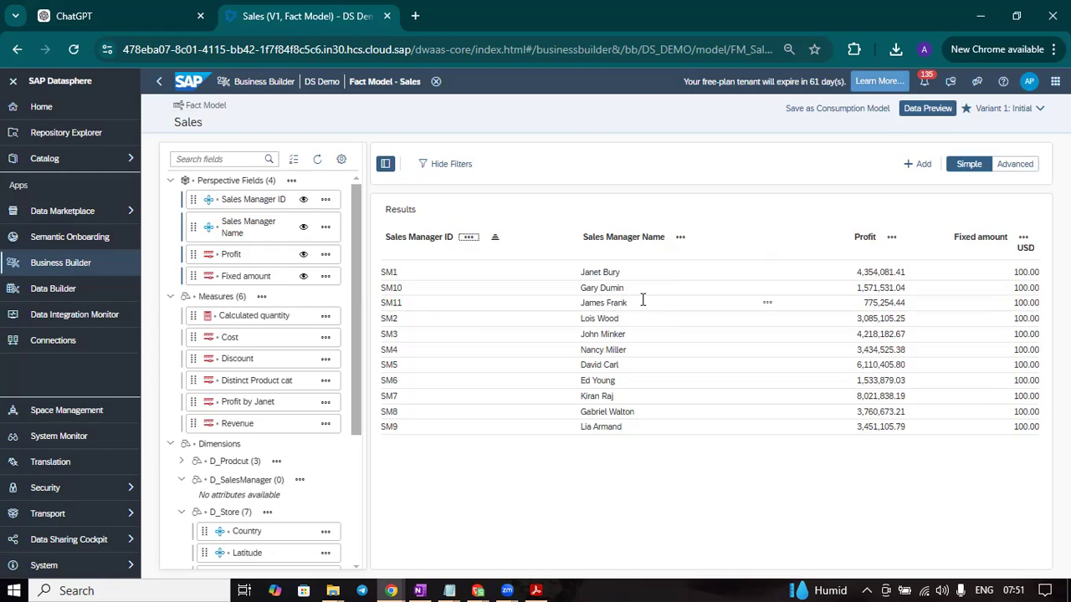
# Add the profit measure restricted to one sales manager, Calculated quantity and Distinct Product cat to the perspective
pyautogui.click(328, 405)
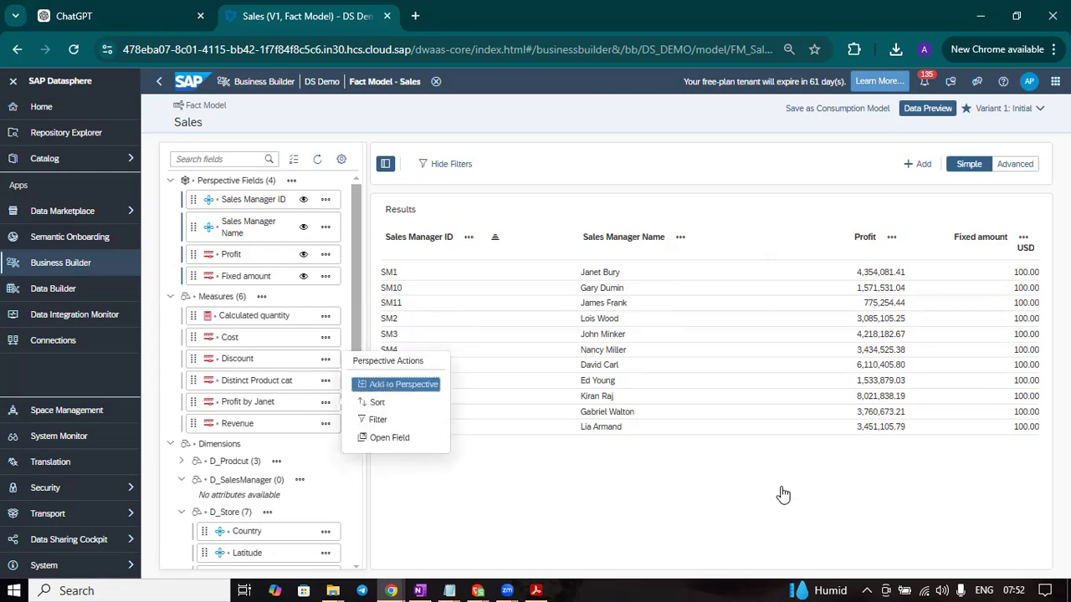
pyautogui.press('Return')
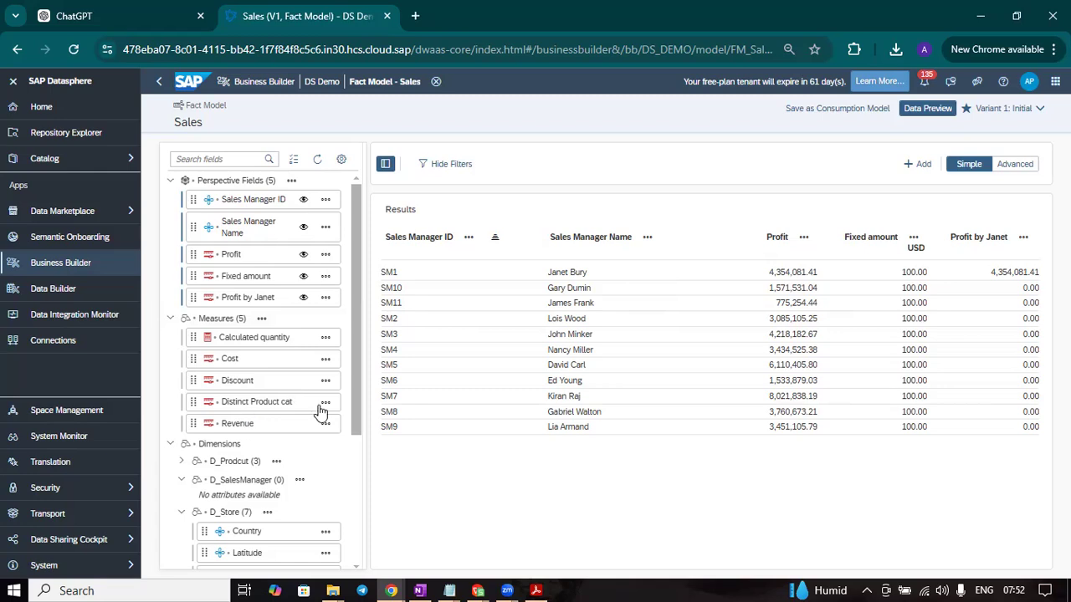
pyautogui.click(325, 341)
pyautogui.click(393, 327)
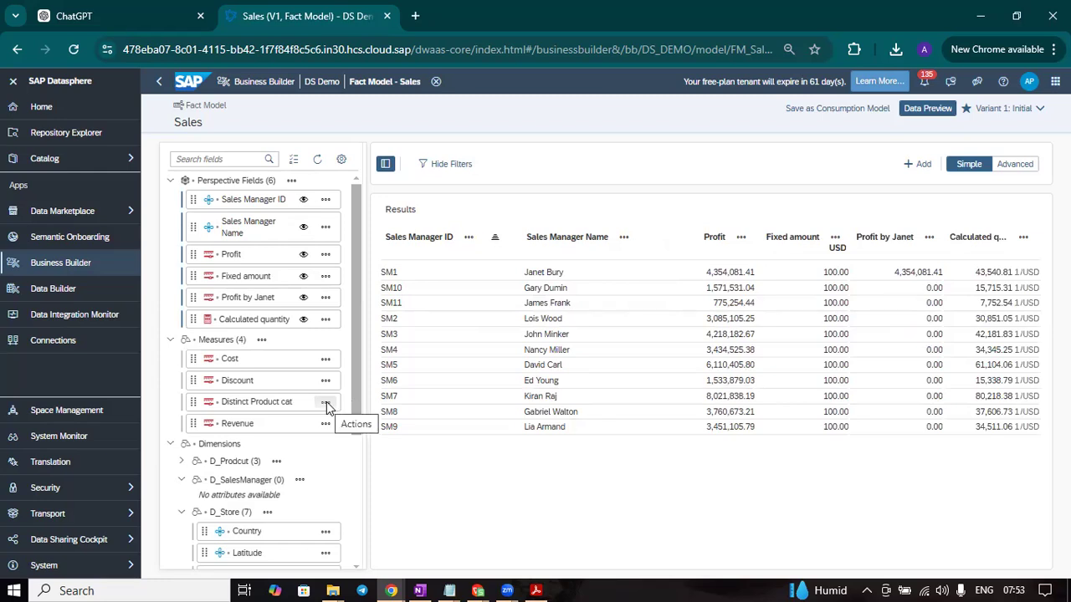
pyautogui.click(326, 404)
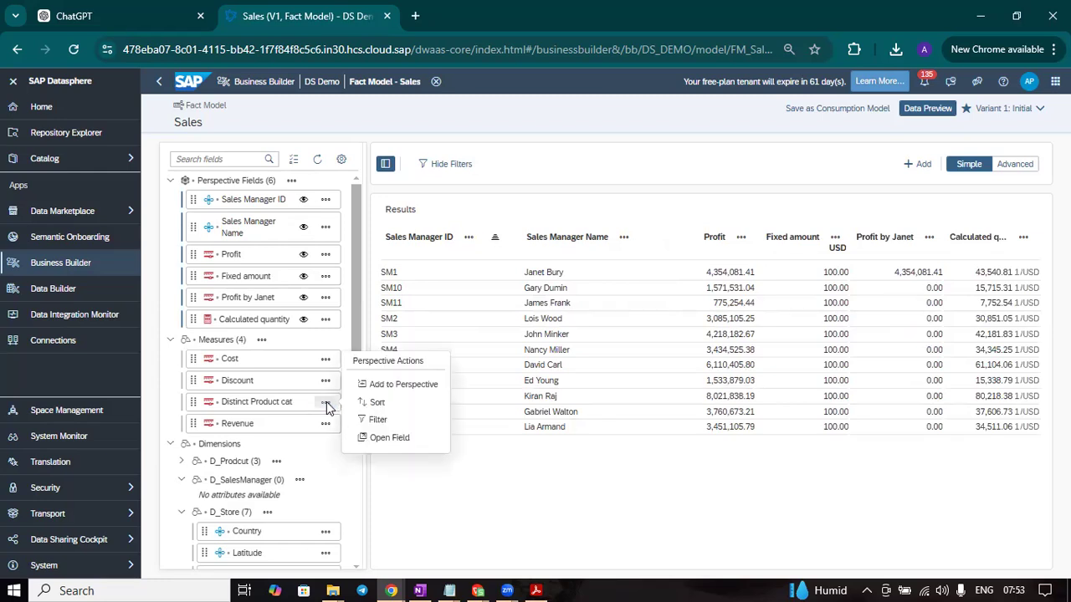
pyautogui.click(381, 389)
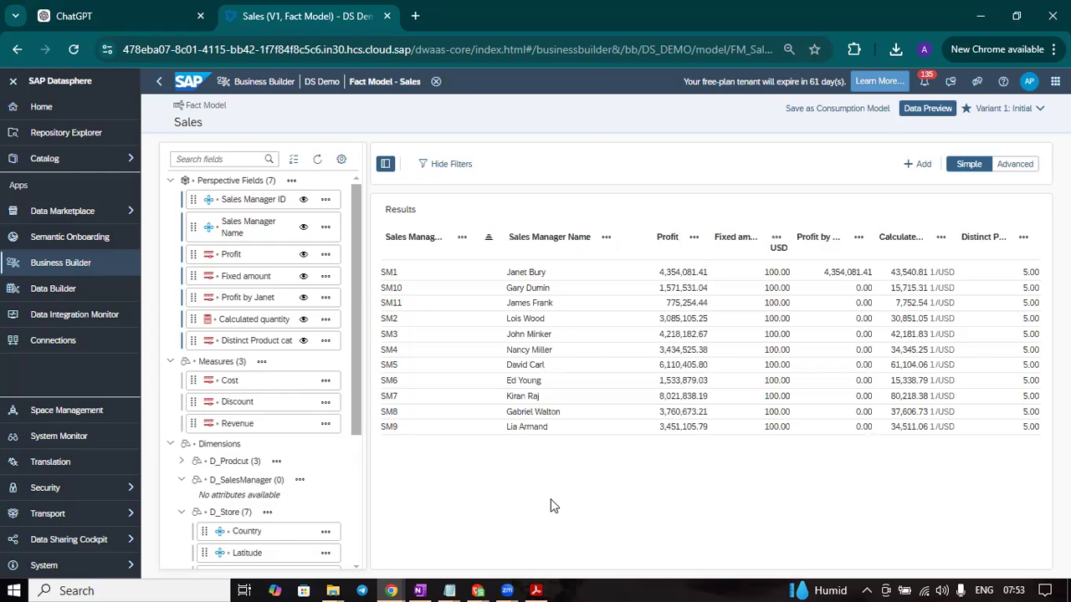
pyautogui.click(1026, 240)
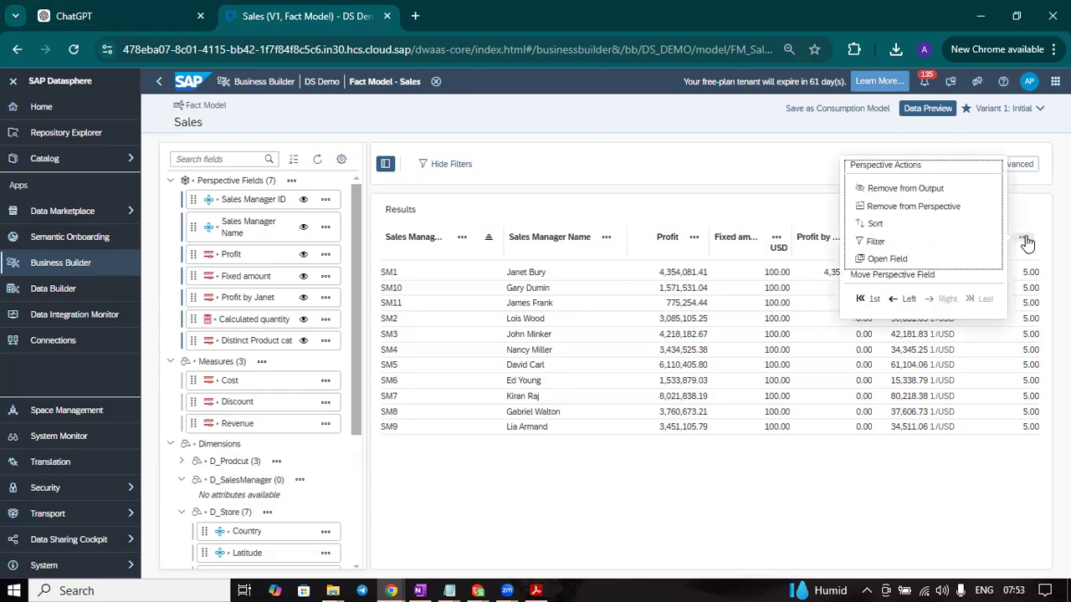
pyautogui.click(1024, 226)
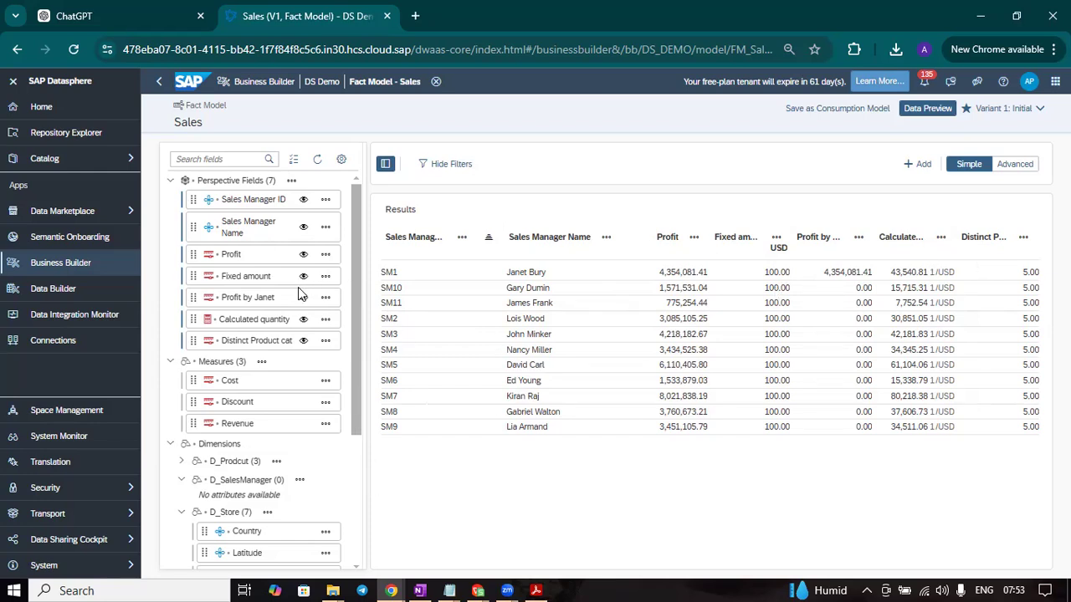
# Remove Sales Manager ID and Sales Manager Name from the perspective
pyautogui.click(325, 201)
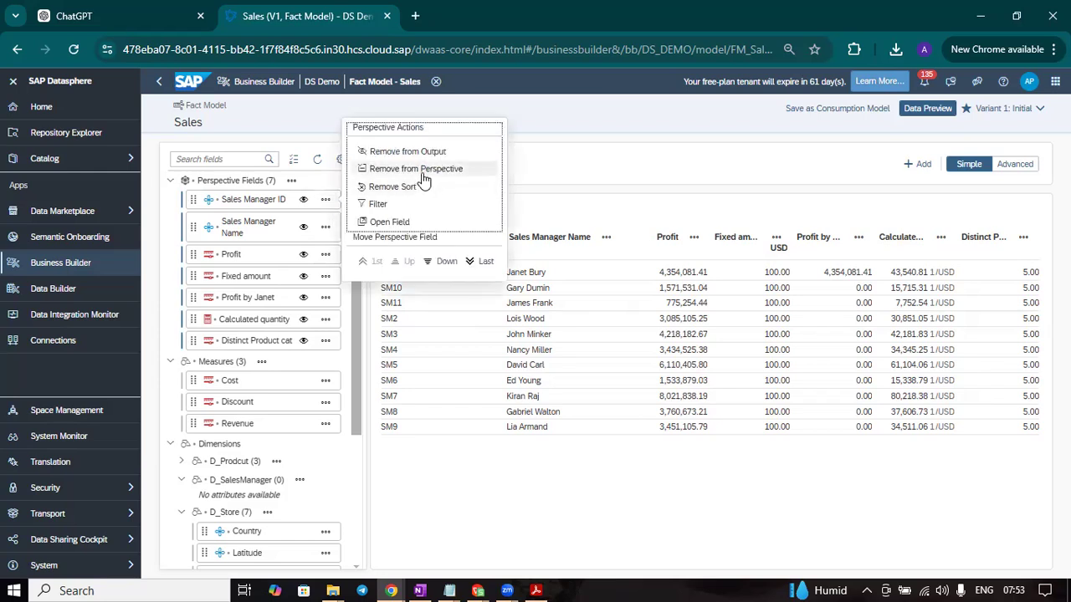
pyautogui.press('Return')
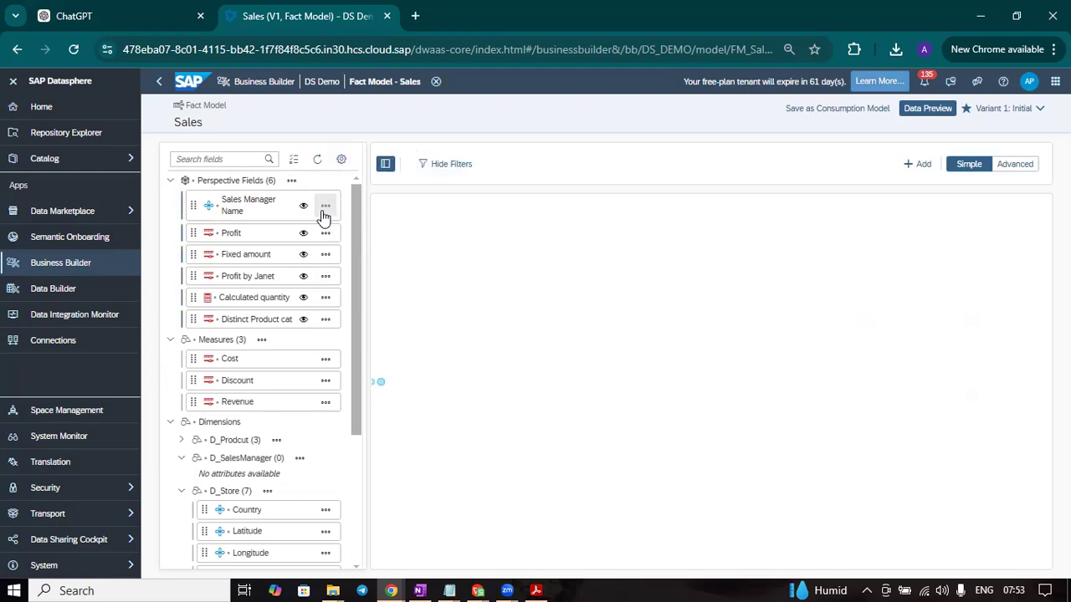
pyautogui.click(324, 209)
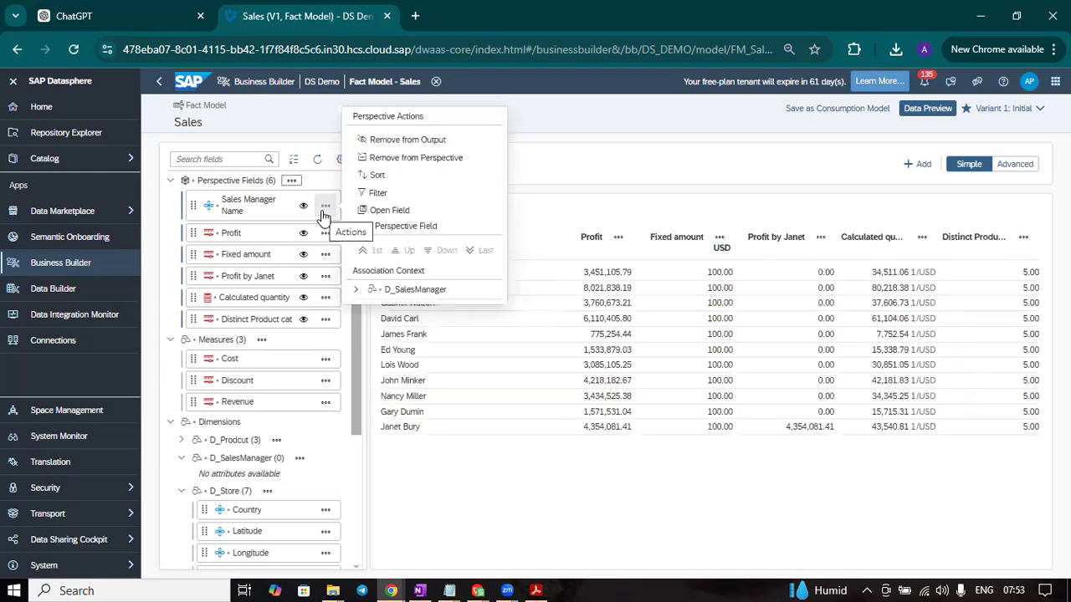
pyautogui.click(410, 167)
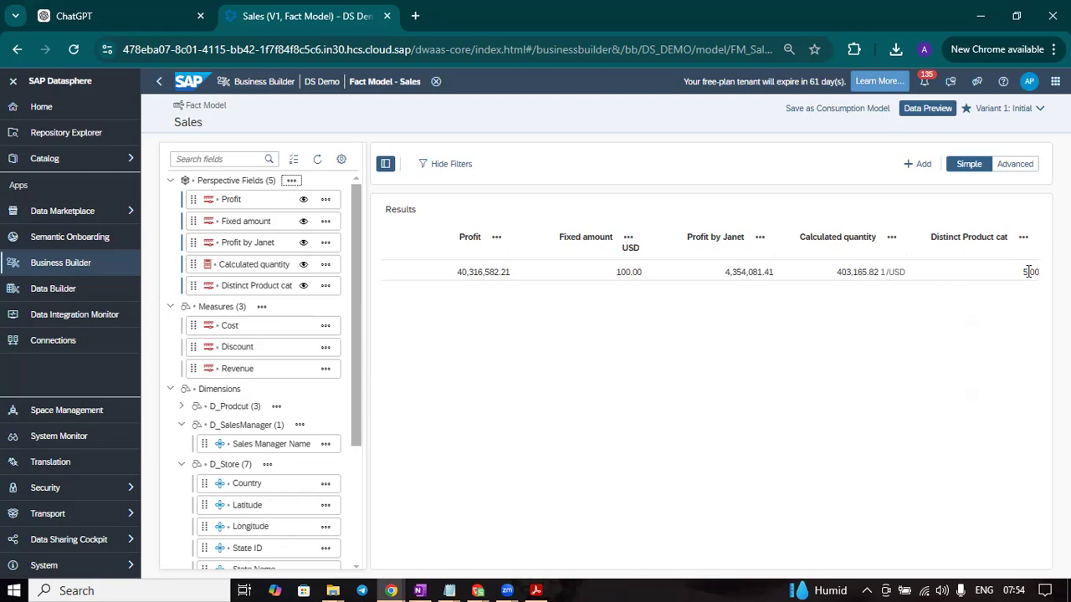
# Add Product Category ID from D_Prodcut to the perspective to view the measures per category, and remove it again
pyautogui.scroll(-2, 326, 468)
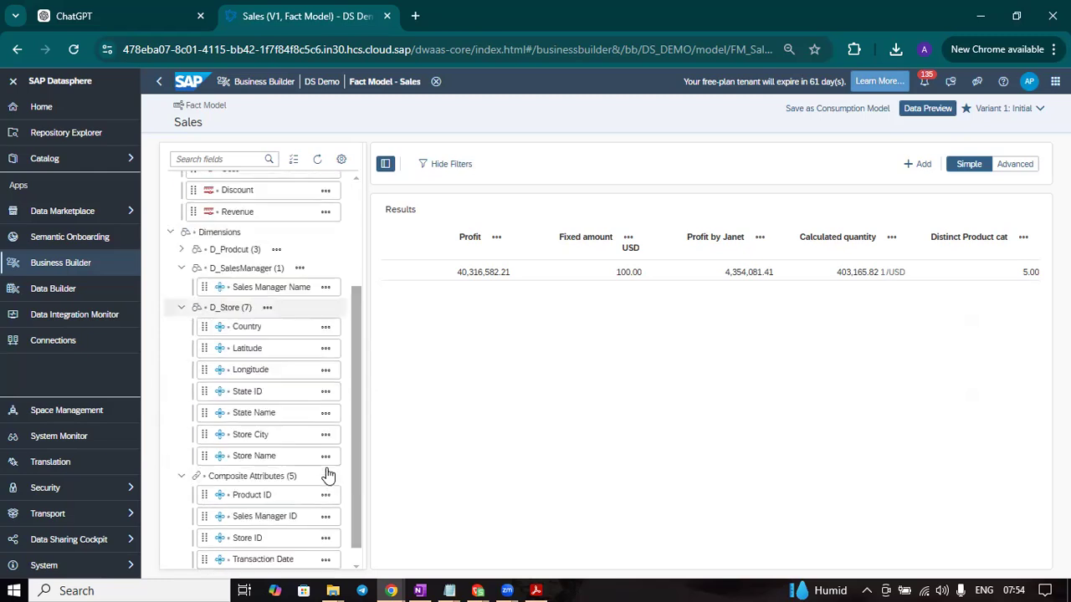
pyautogui.scroll(-1, 328, 475)
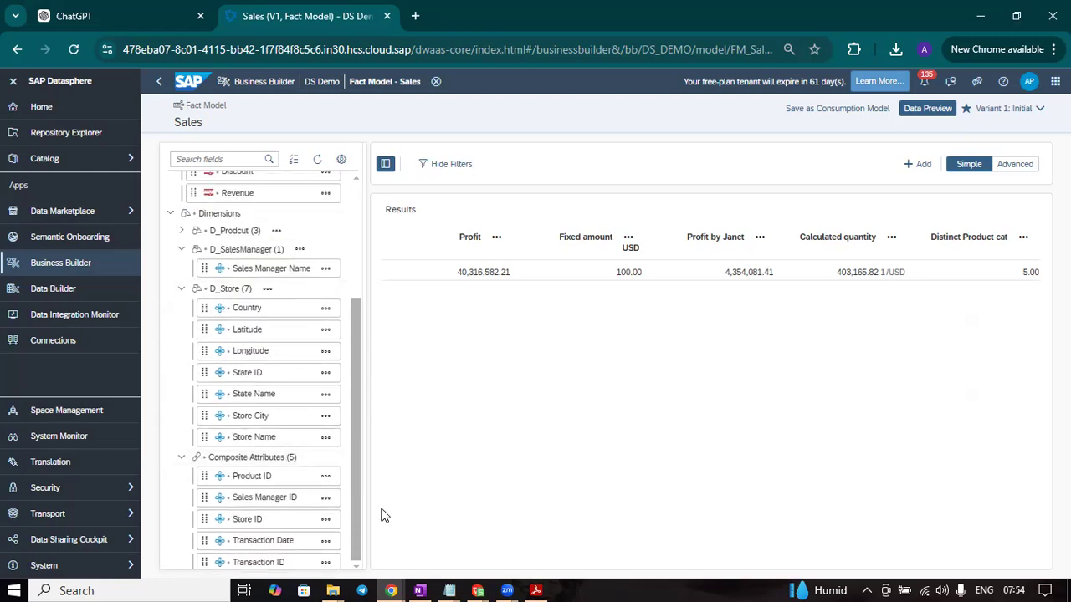
pyautogui.scroll(2, 349, 495)
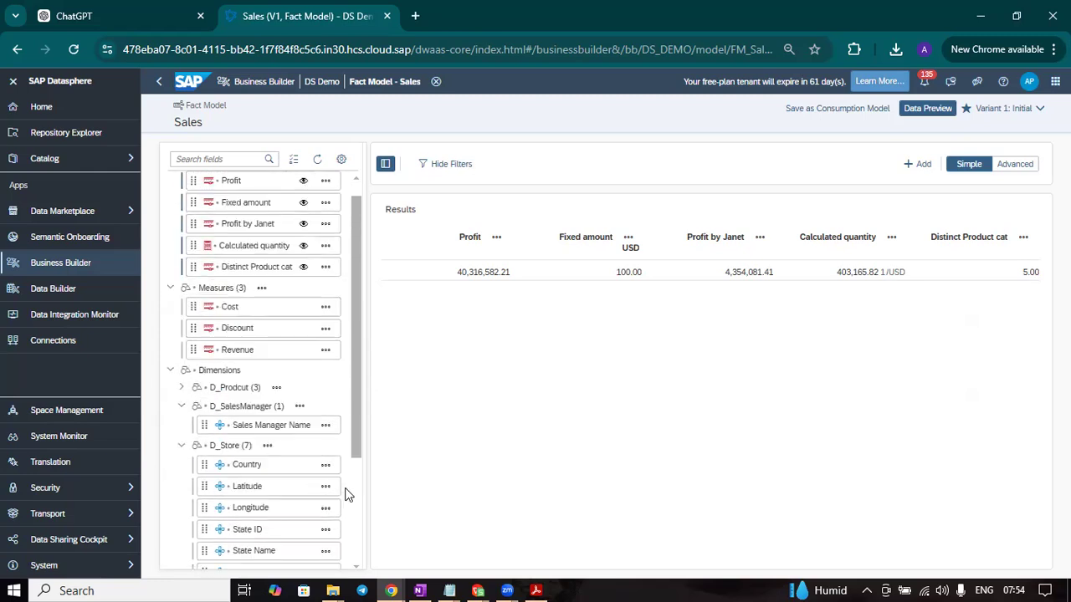
pyautogui.click(181, 389)
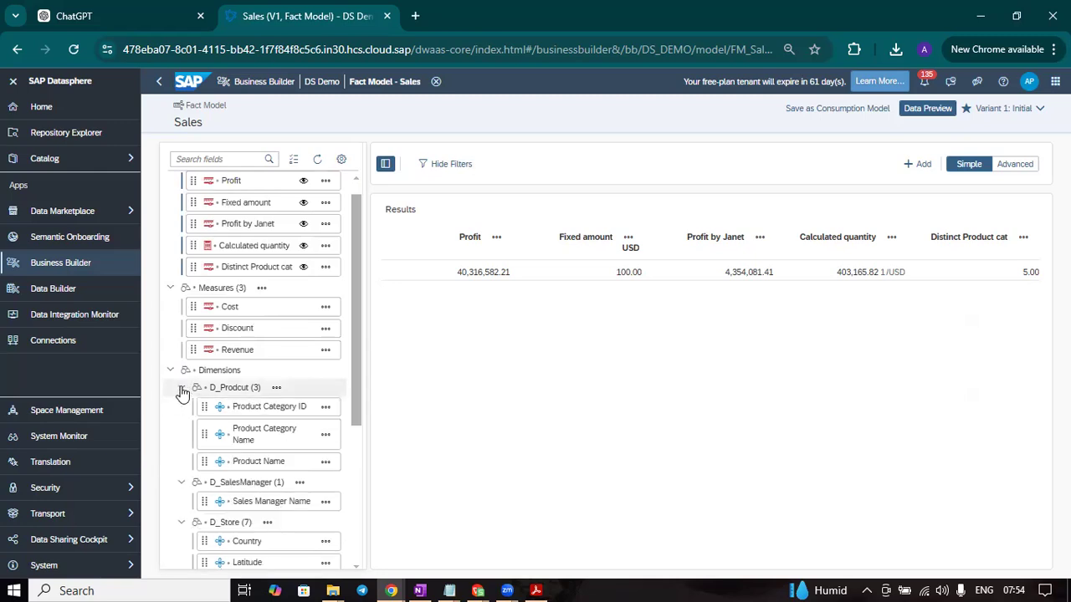
pyautogui.click(326, 407)
pyautogui.click(394, 372)
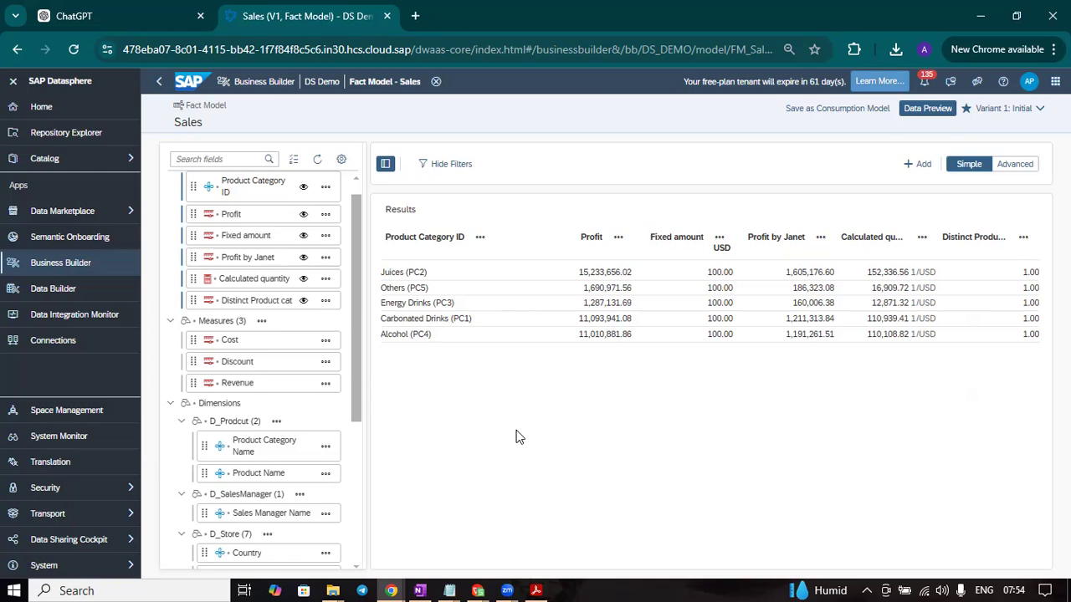
pyautogui.click(327, 187)
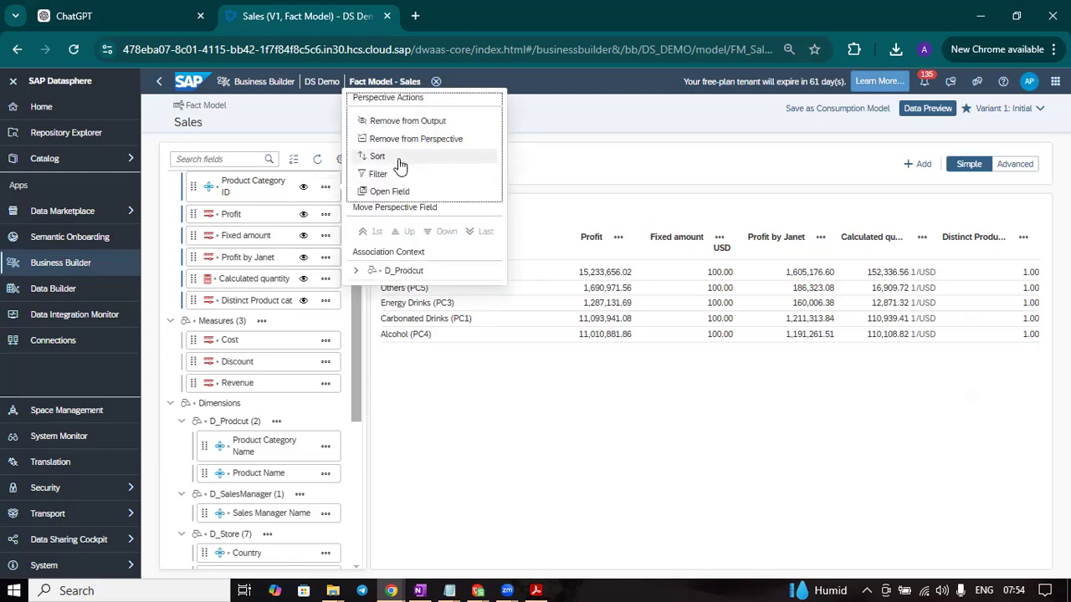
pyautogui.click(422, 139)
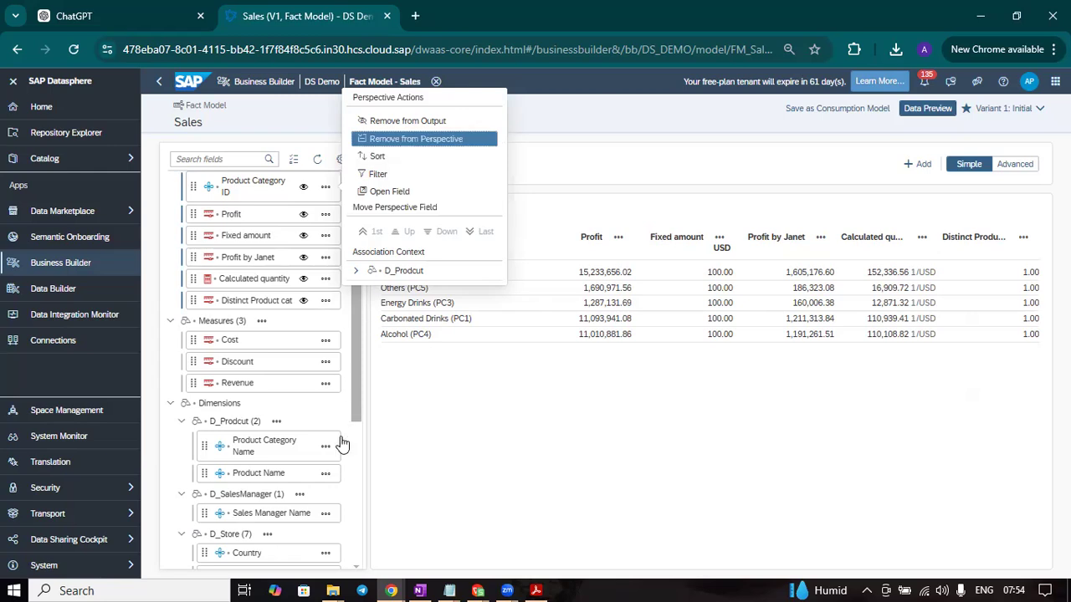
# Add State Name from D_Store to the perspective and filter the results on Idaho
pyautogui.scroll(-2, 327, 456)
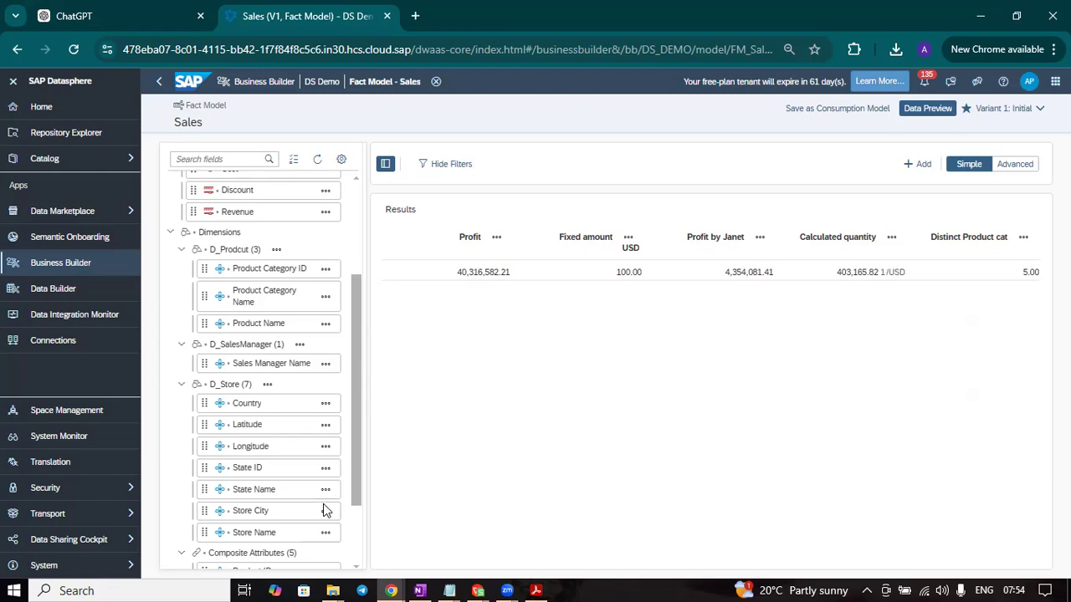
pyautogui.click(326, 489)
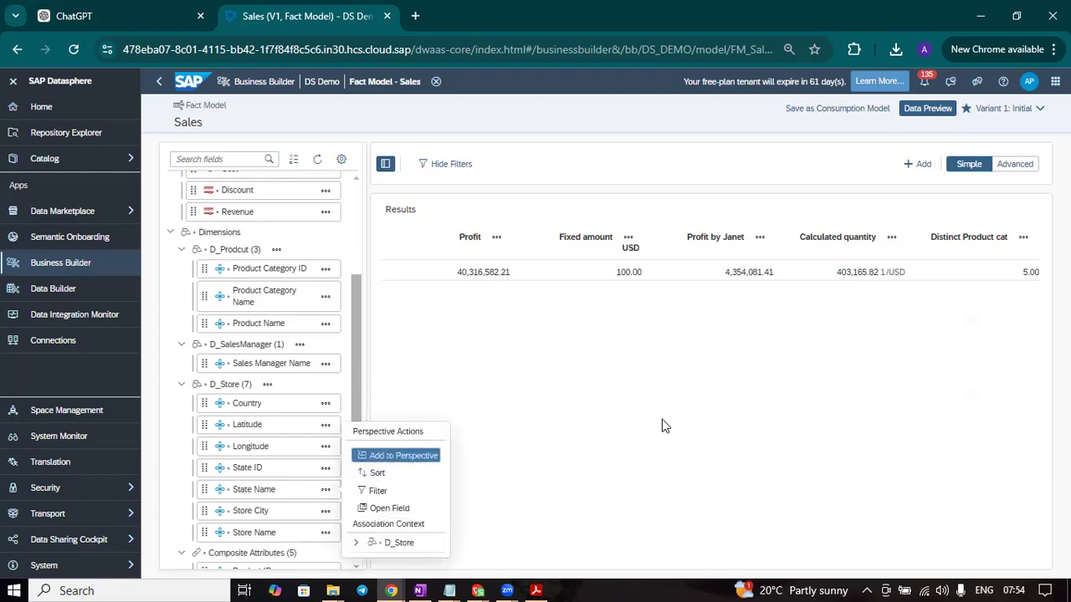
pyautogui.press('Return')
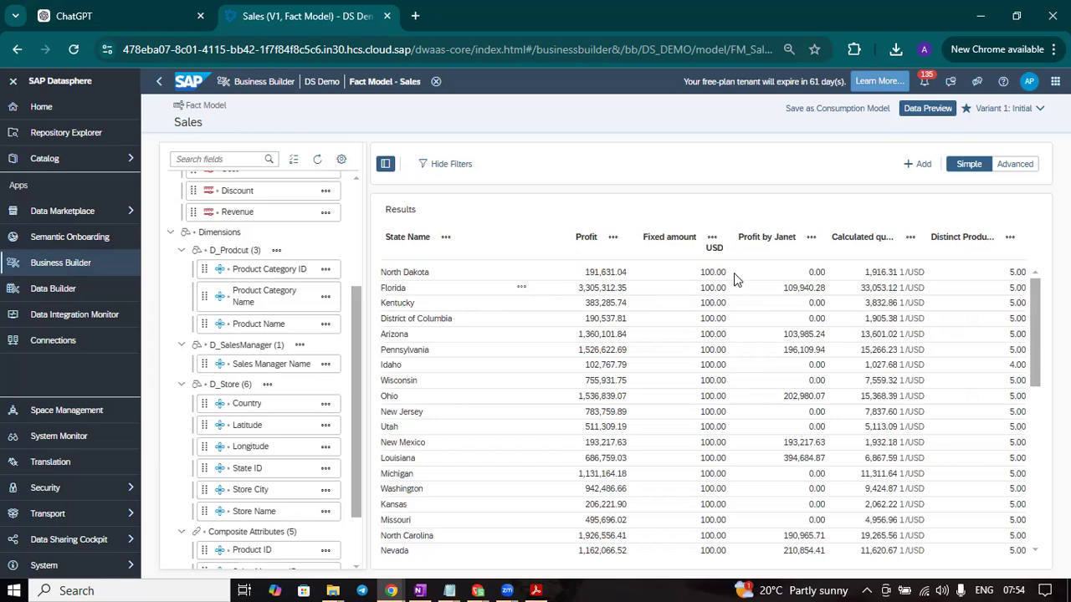
pyautogui.scroll(-3, 554, 393)
pyautogui.scroll(3, 554, 393)
pyautogui.click(521, 369)
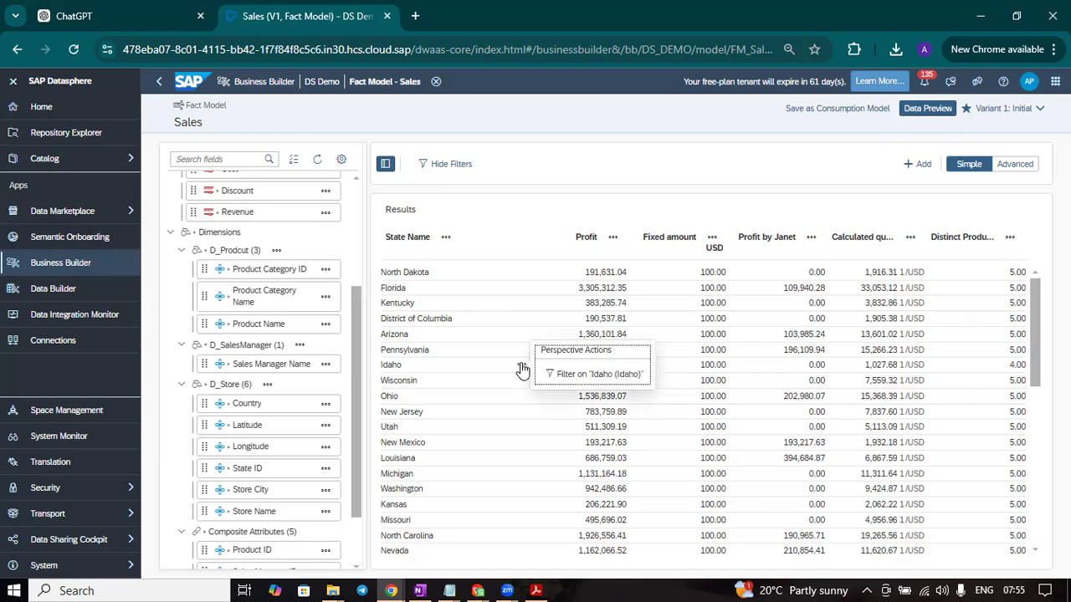
pyautogui.click(558, 376)
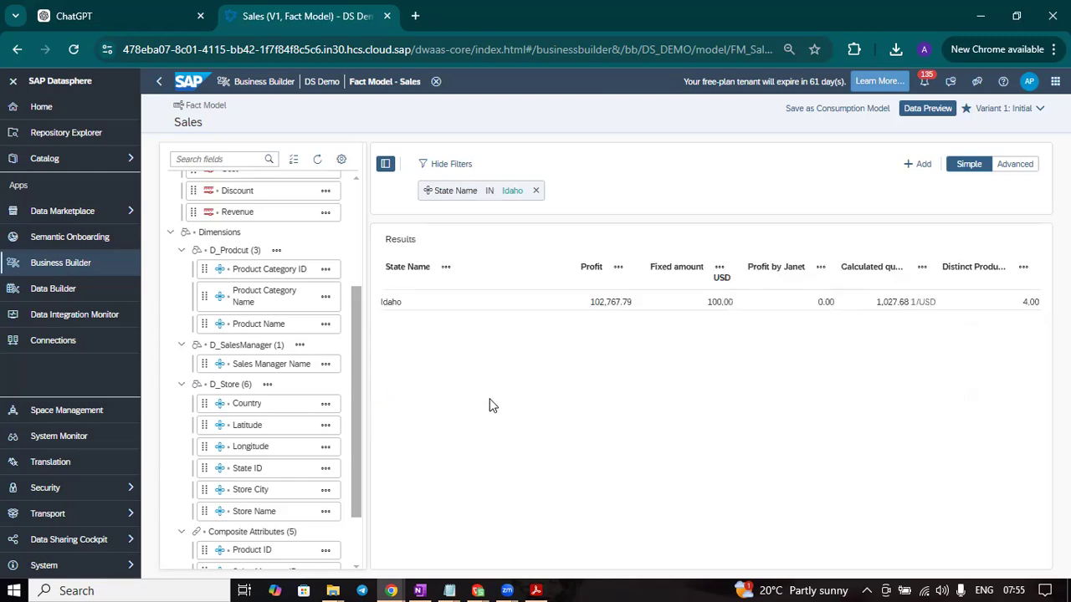
# Add Product Category Name and Product Name from D_Prodcut to the perspective
pyautogui.scroll(-1, 329, 451)
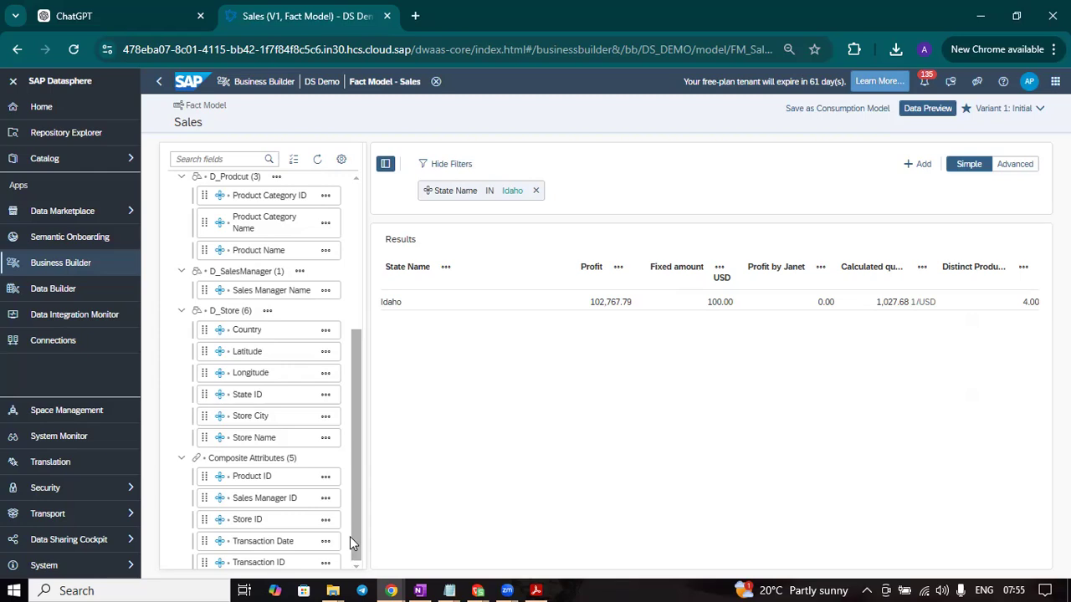
pyautogui.scroll(2, 346, 504)
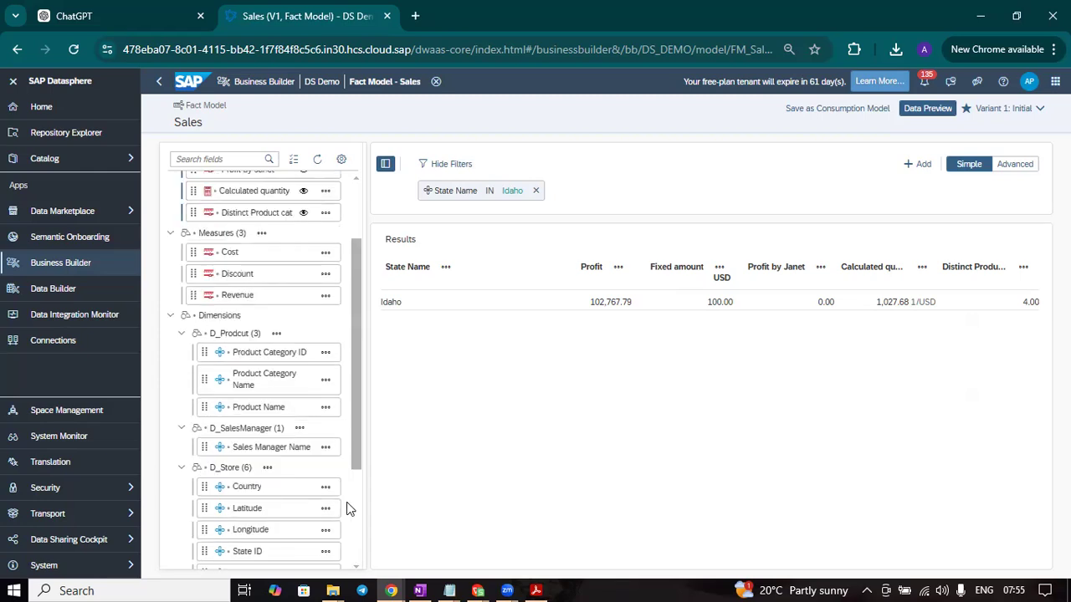
pyautogui.click(327, 380)
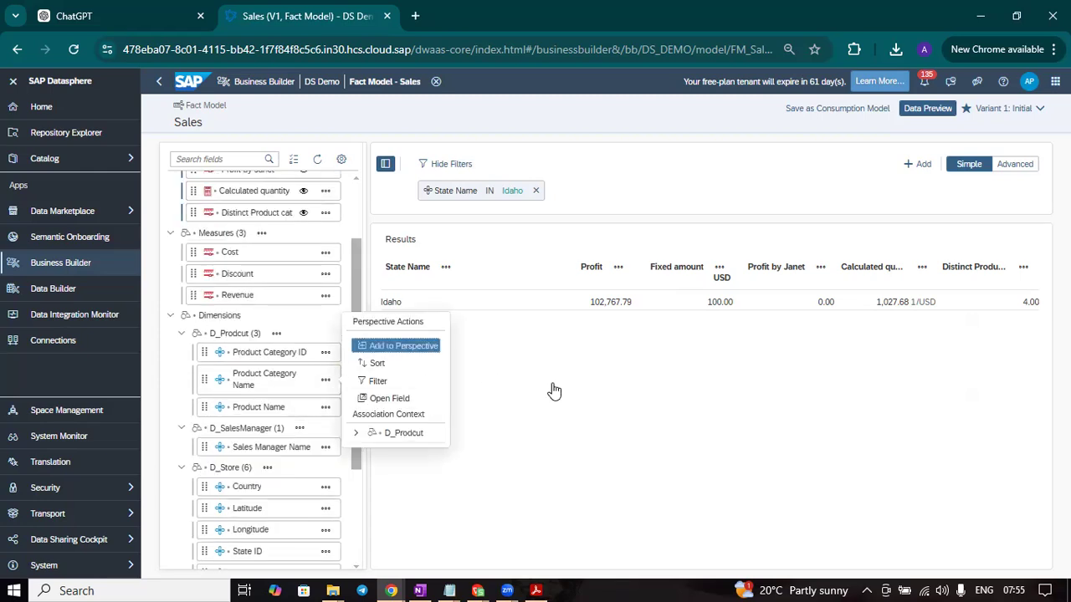
pyautogui.press('Return')
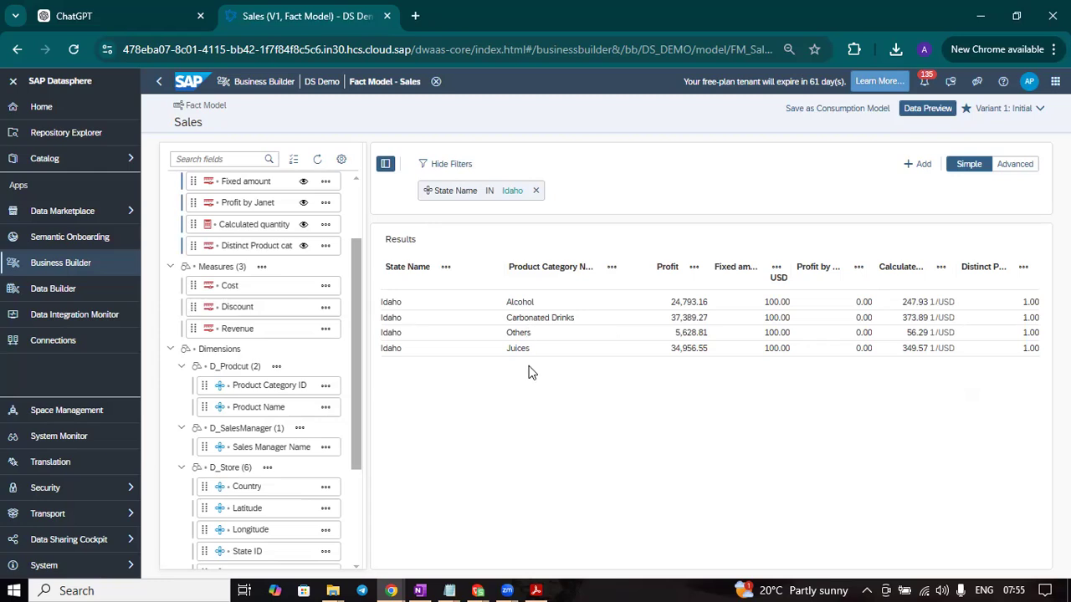
pyautogui.click(324, 409)
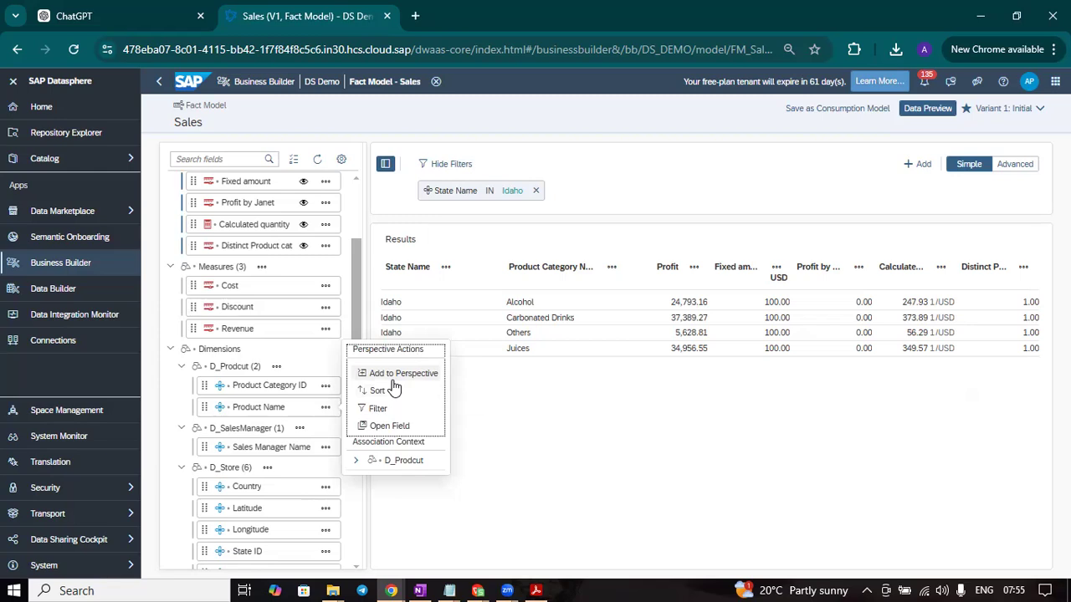
pyautogui.click(366, 374)
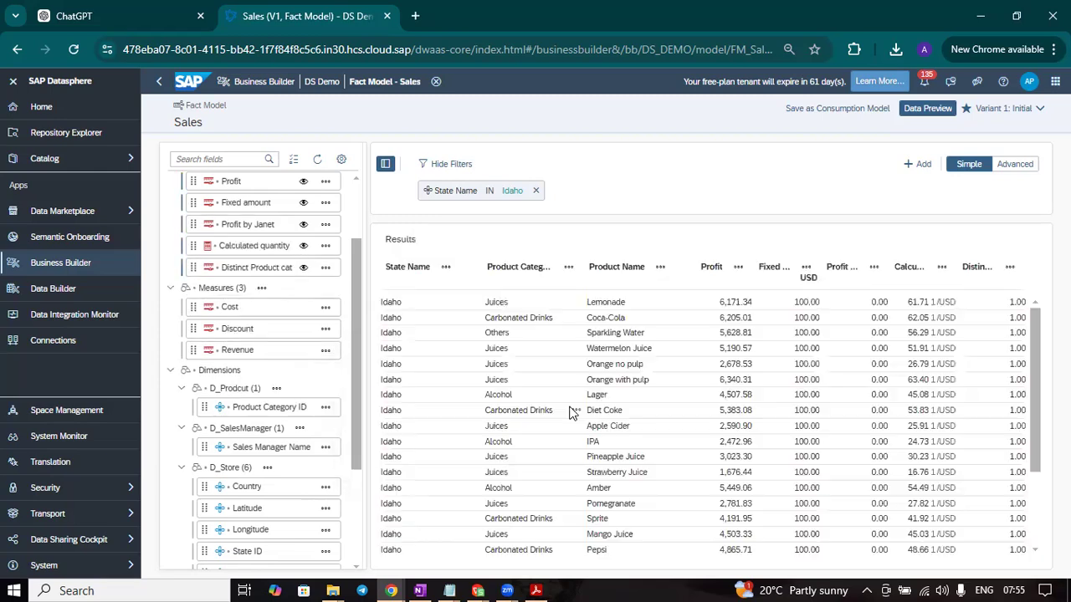
# Sort the results by Product Category Name in ascending order and look through the Idaho products
pyautogui.click(568, 266)
pyautogui.click(623, 236)
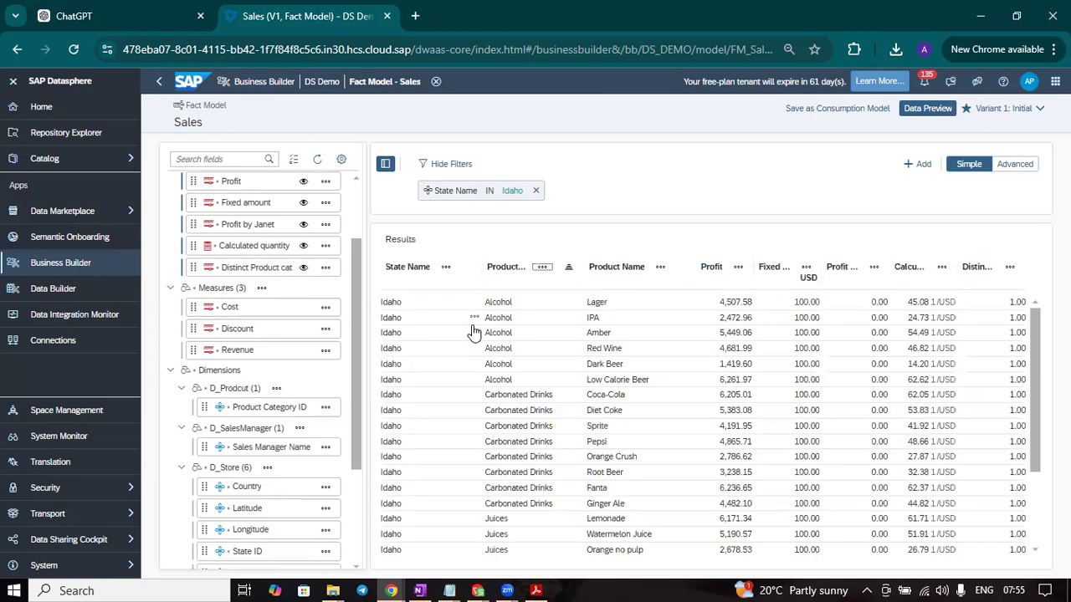
pyautogui.scroll(-3, 525, 515)
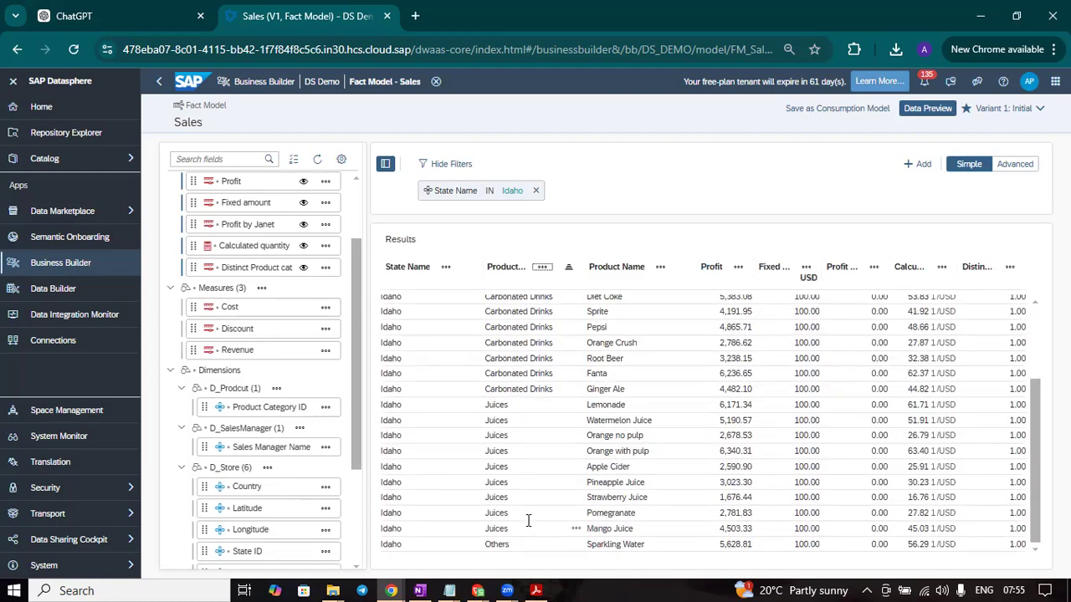
pyautogui.scroll(3, 528, 521)
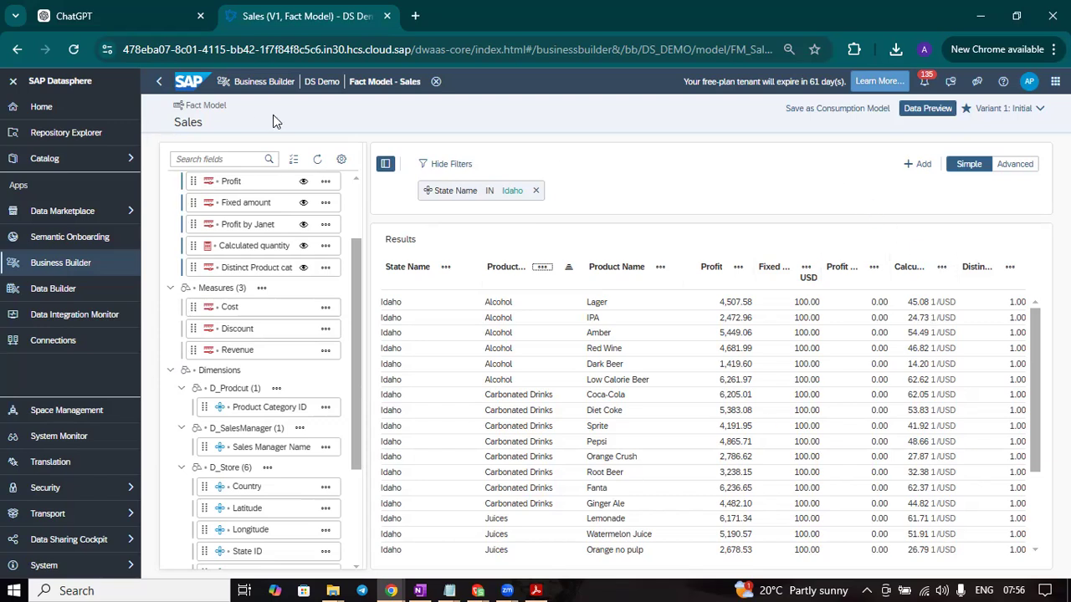
# Add a filter to the Sales fact model where Product Category ID.ID equals Alcohol (PC4), and save the model
pyautogui.click(158, 84)
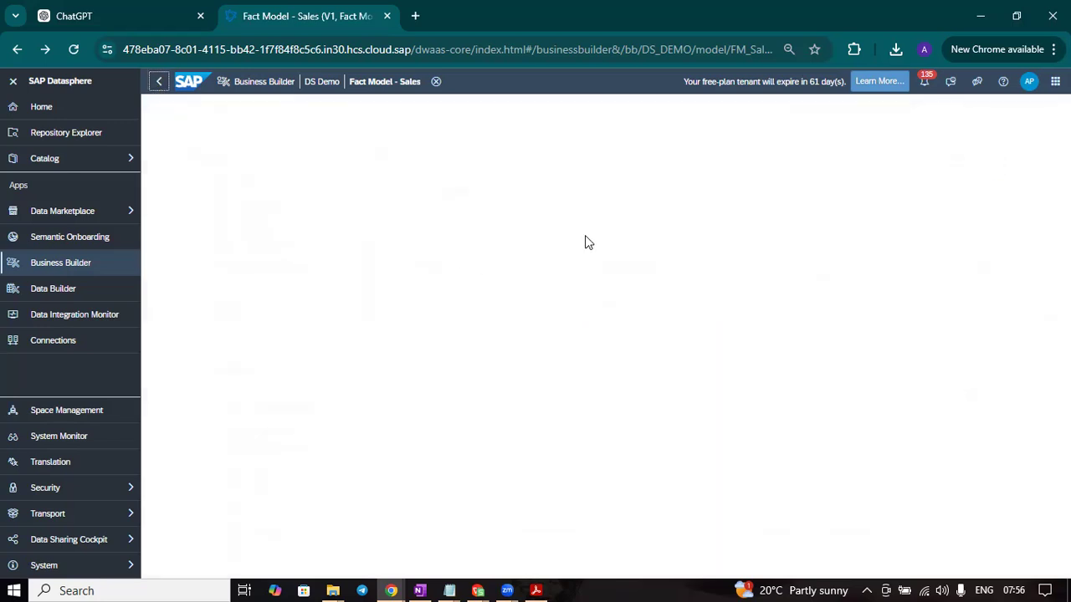
pyautogui.doubleClick(727, 167)
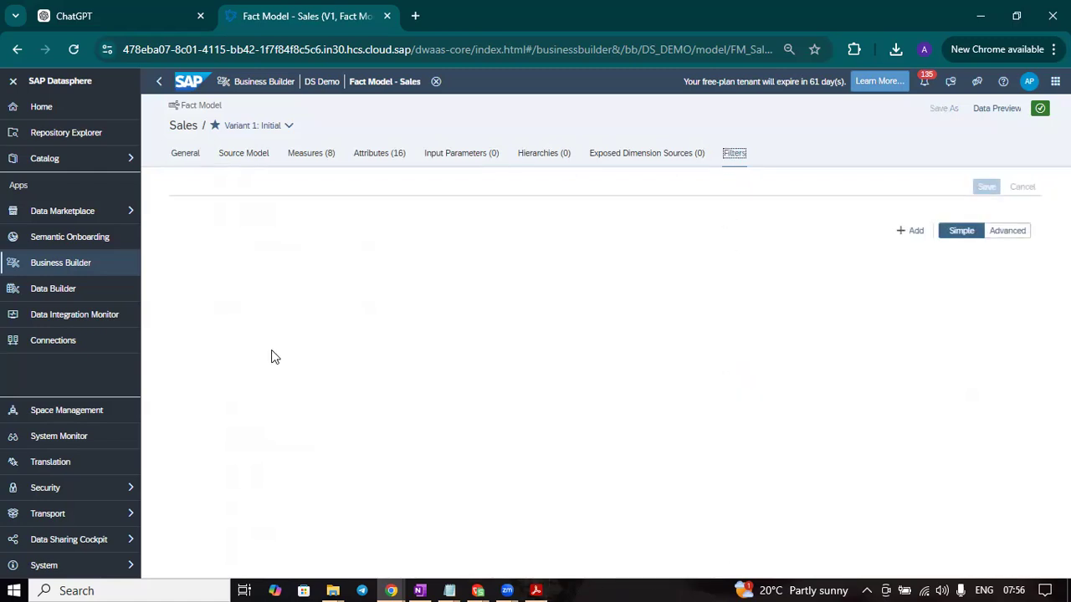
pyautogui.click(921, 239)
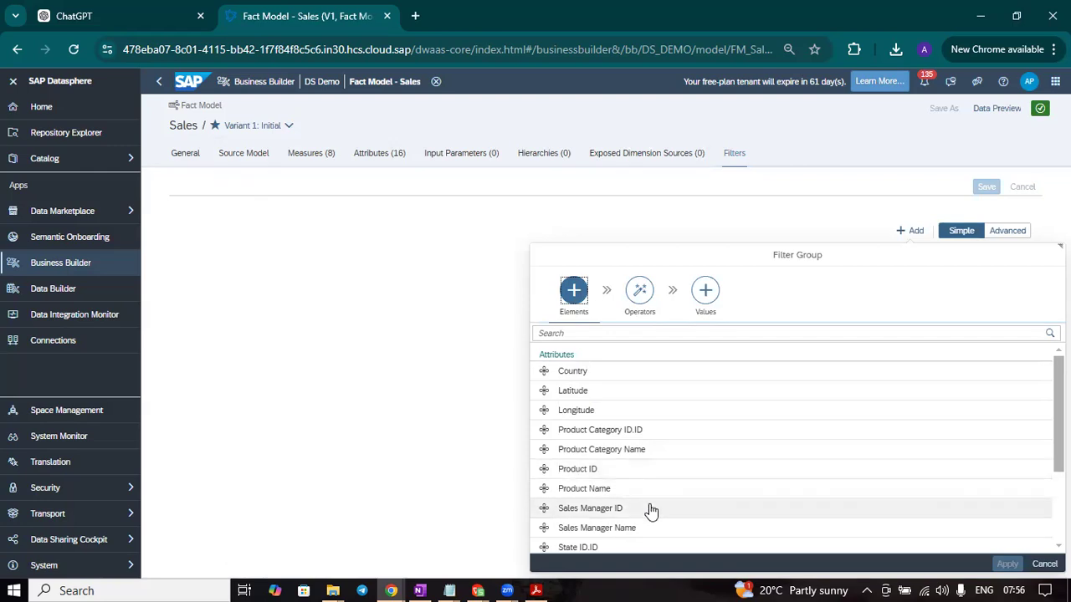
pyautogui.scroll(-3, 652, 512)
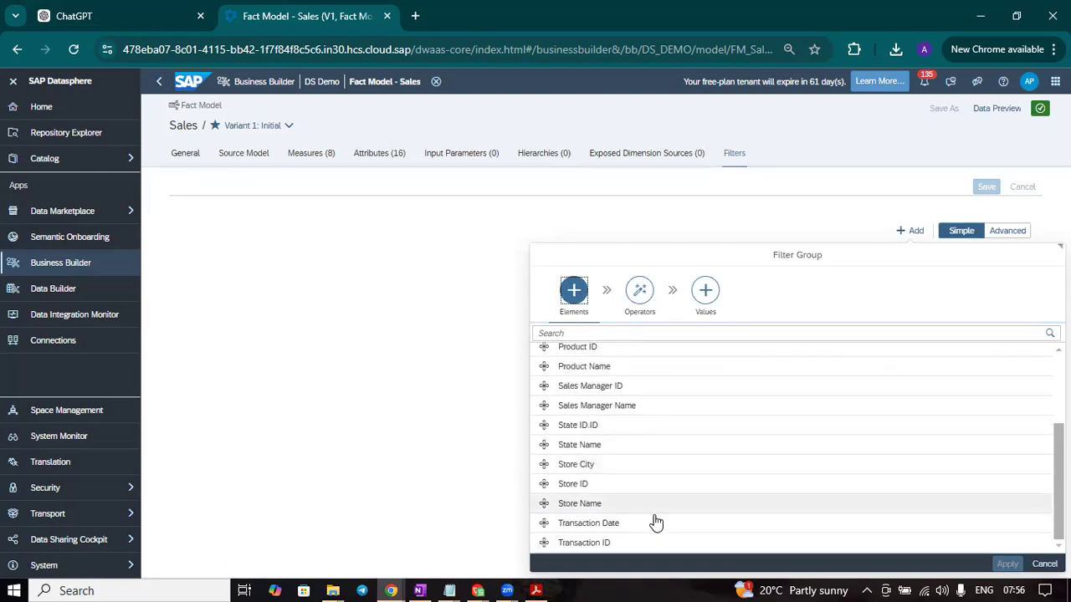
pyautogui.scroll(3, 651, 529)
pyautogui.click(632, 431)
pyautogui.doubleClick(630, 432)
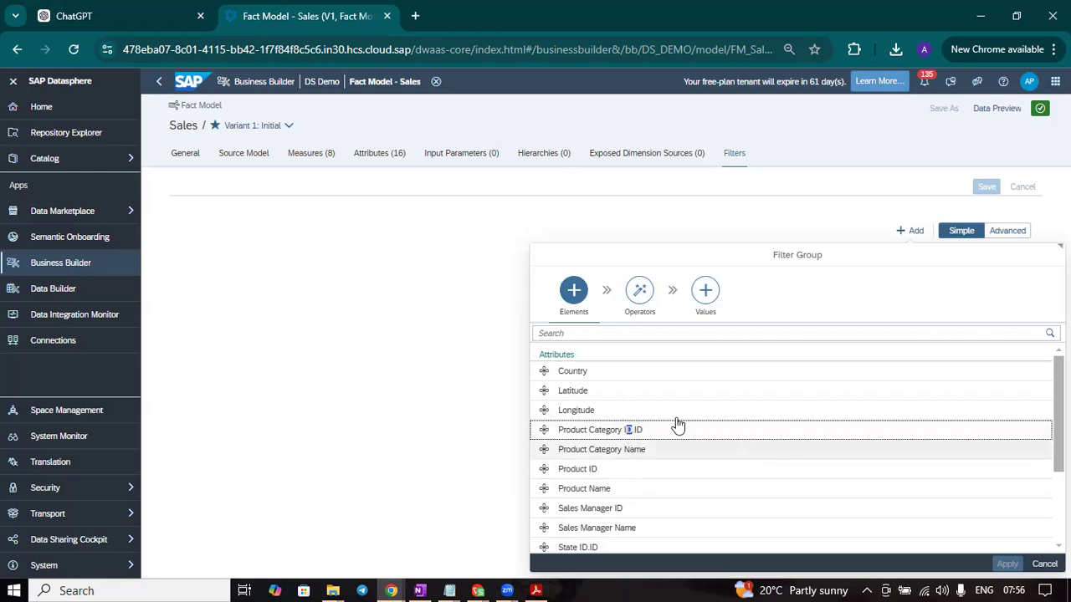
pyautogui.click(598, 431)
pyautogui.click(591, 390)
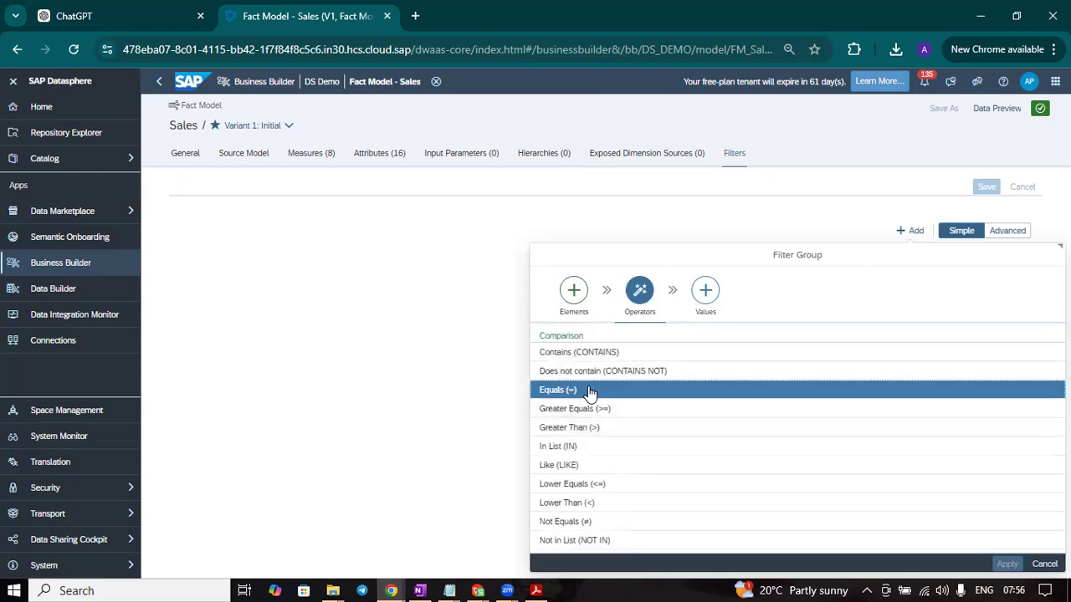
pyautogui.click(548, 402)
pyautogui.click(1007, 565)
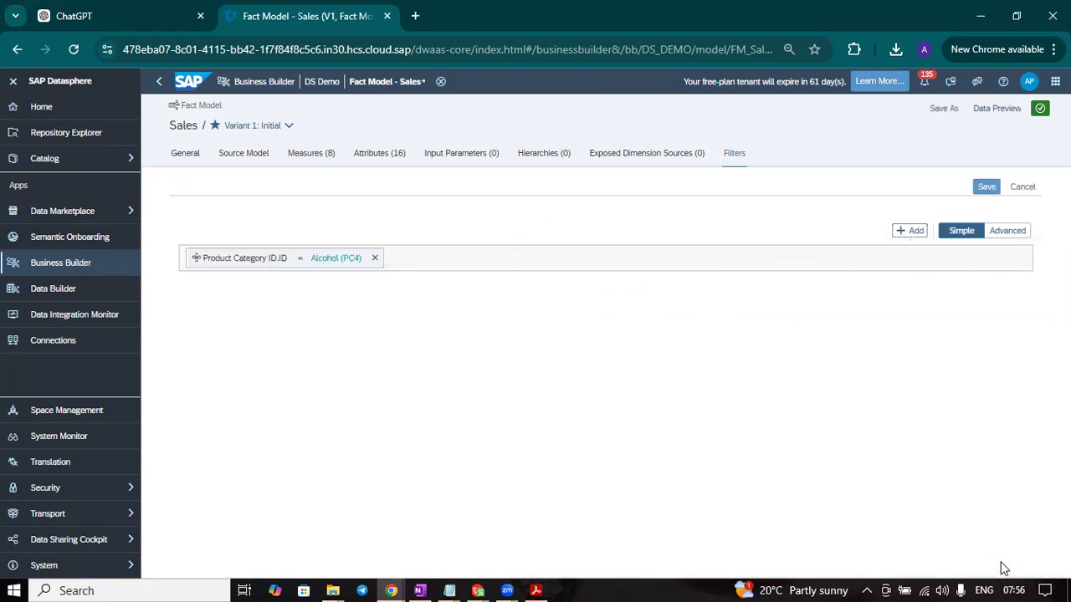
pyautogui.click(987, 186)
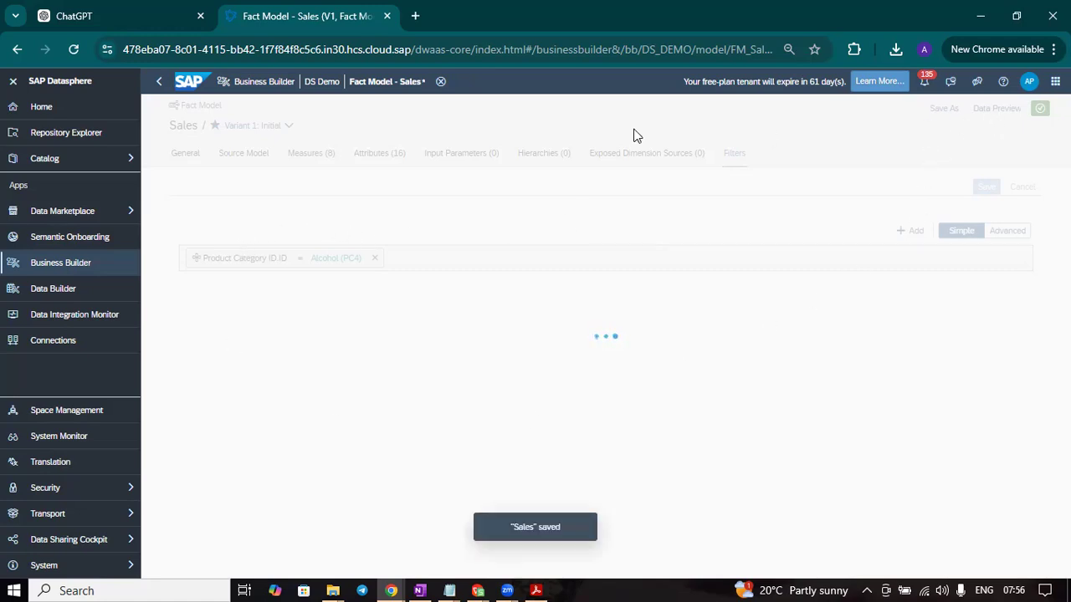
# Open the data preview of the Sales fact model and remove all fields from the perspective
pyautogui.click(991, 109)
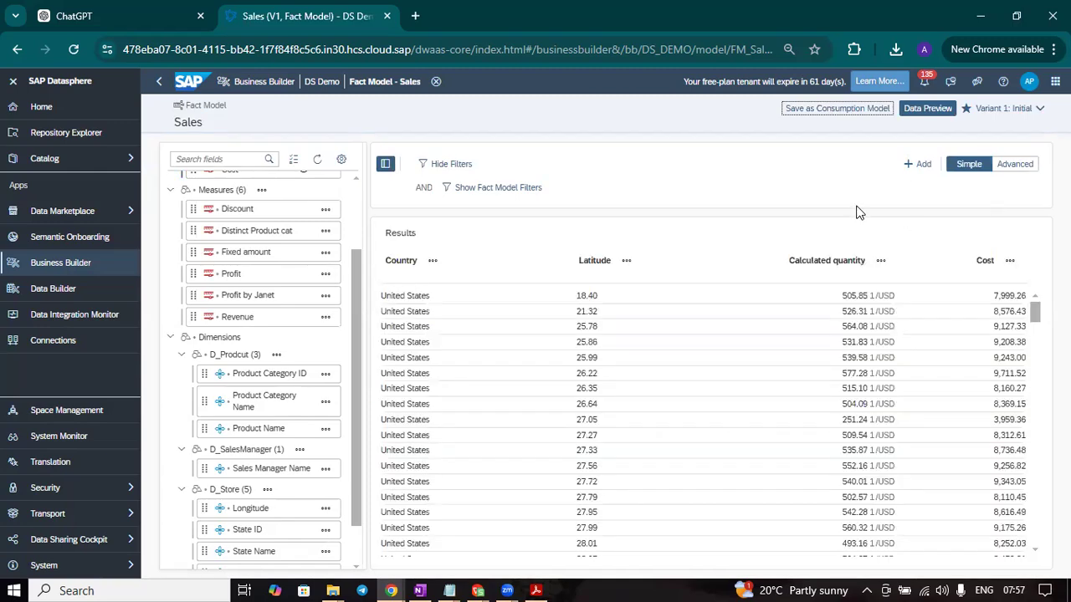
pyautogui.scroll(-10, 575, 399)
pyautogui.scroll(8, 575, 398)
pyautogui.scroll(2, 575, 398)
pyautogui.scroll(2, 337, 266)
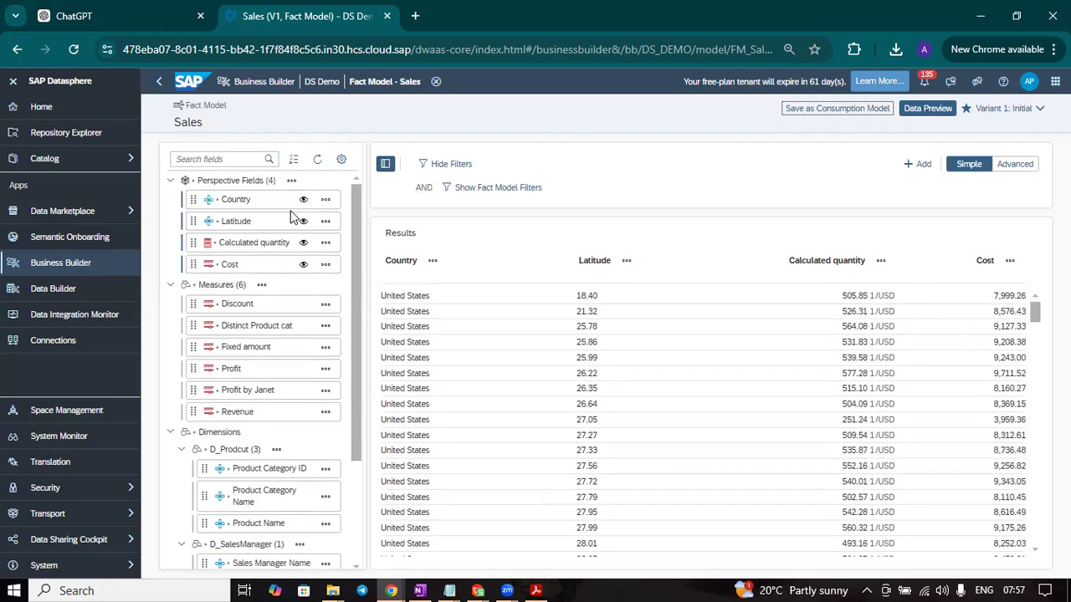
pyautogui.click(291, 181)
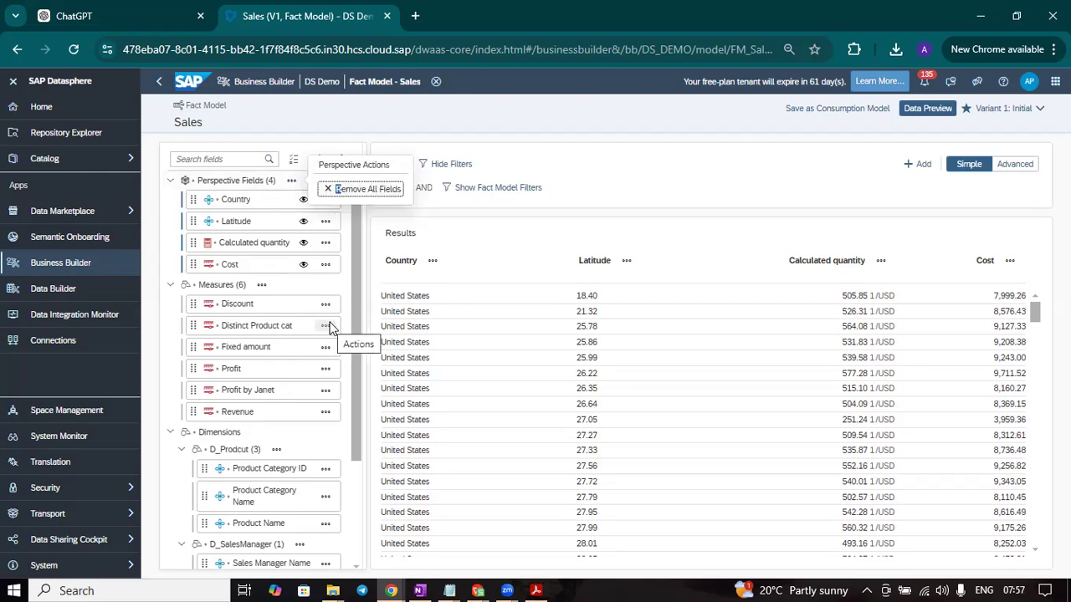
pyautogui.click(365, 189)
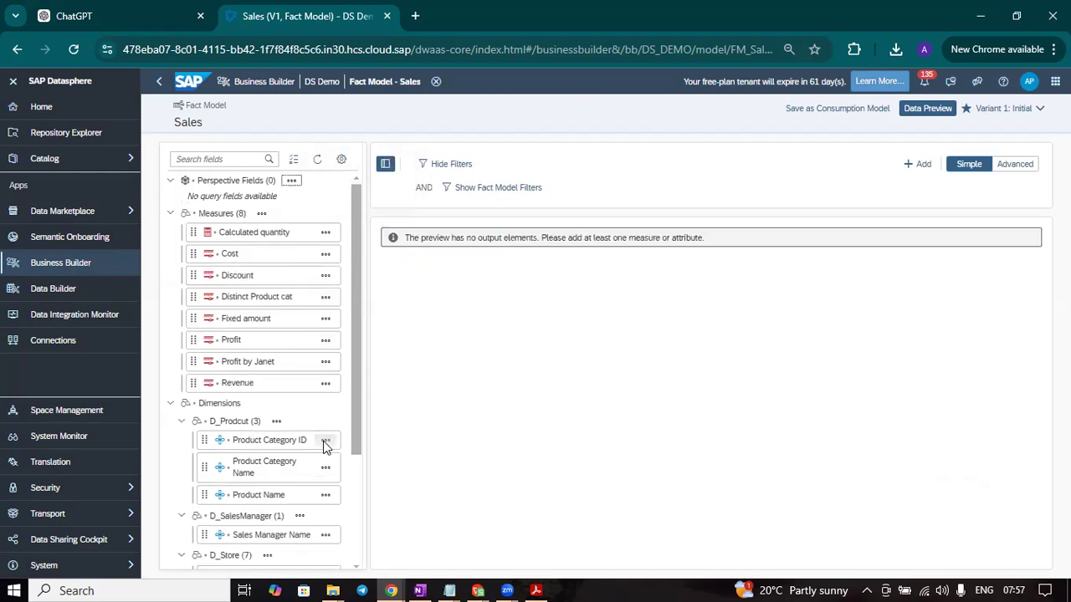
# Add Product Category Name from D_Prodcut and the Profit measure to the perspective to check the model filter
pyautogui.click(326, 467)
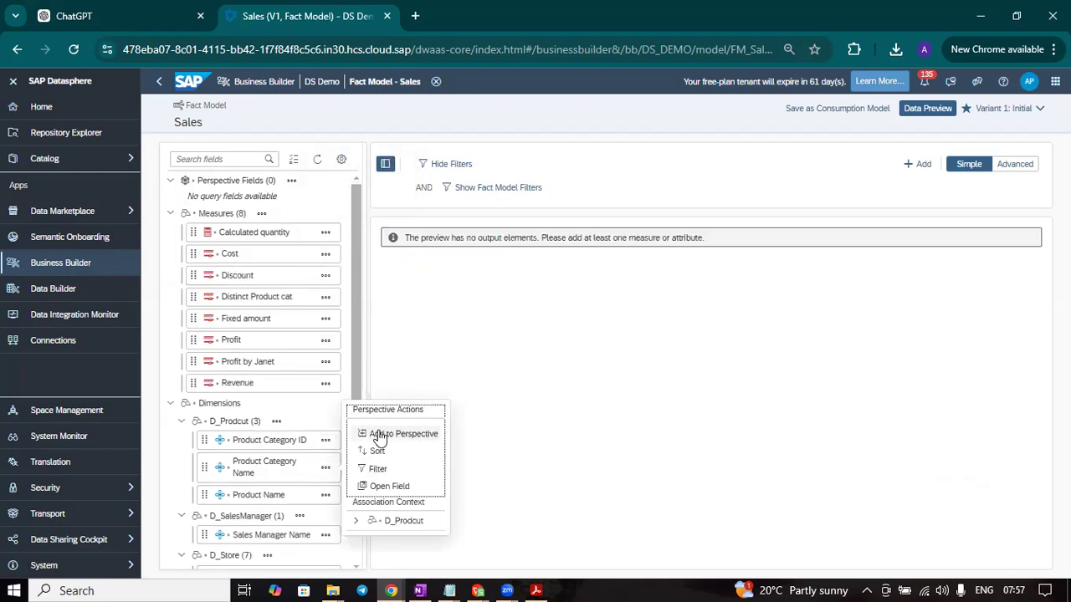
pyautogui.press('Return')
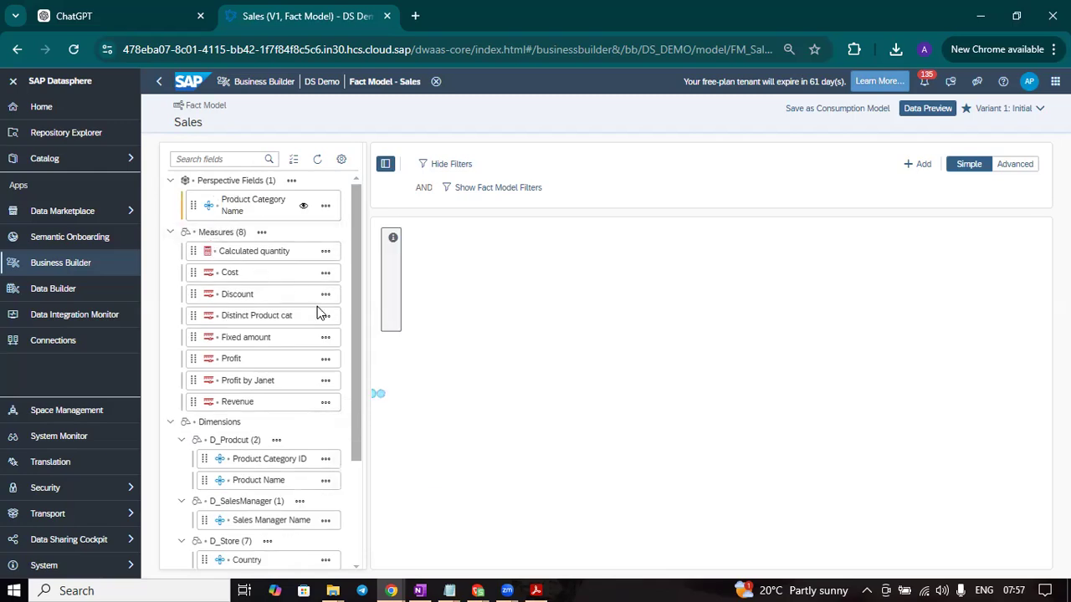
pyautogui.click(325, 359)
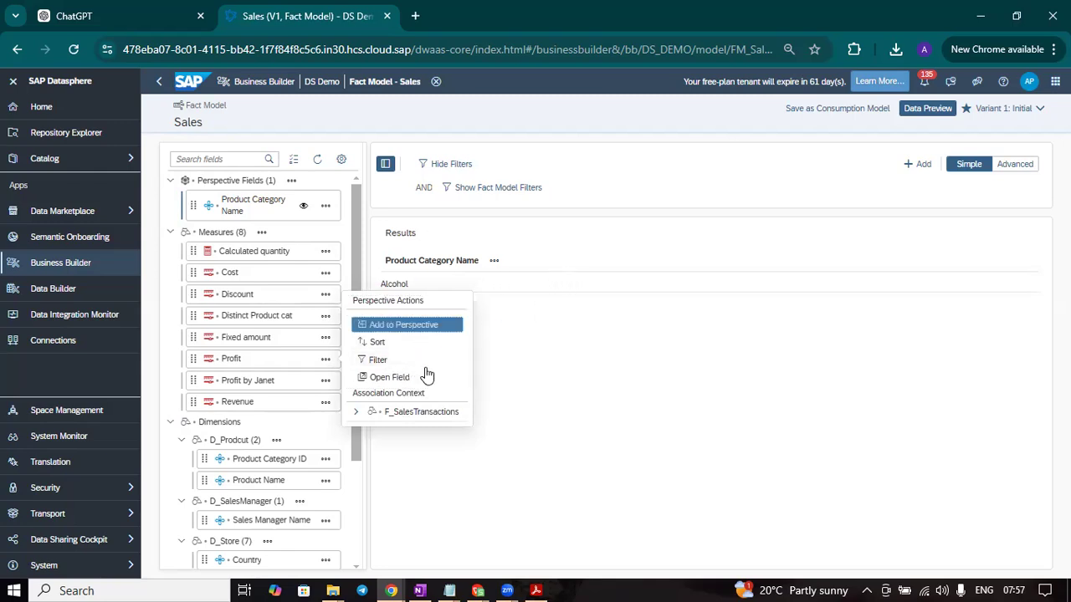
pyautogui.press('Return')
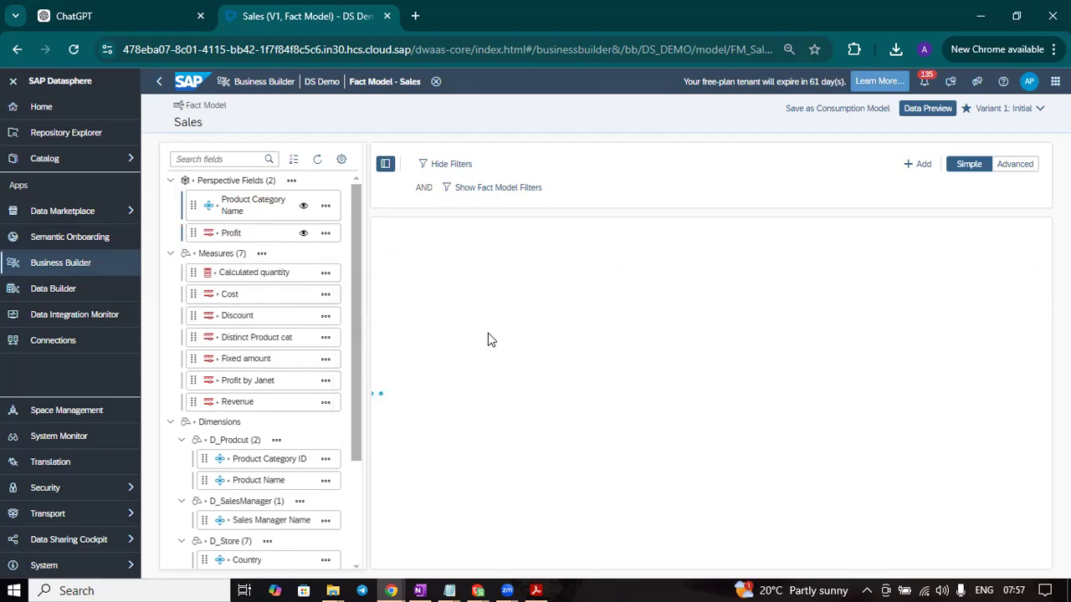
# Return from the data preview to the Sales fact model and open its general settings
pyautogui.click(157, 87)
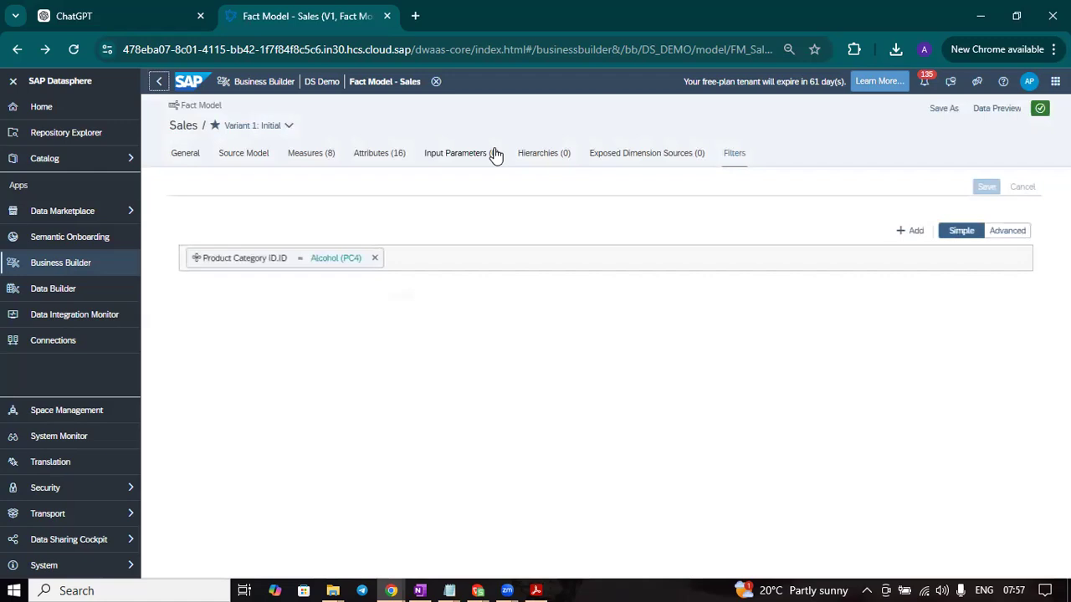
pyautogui.click(189, 157)
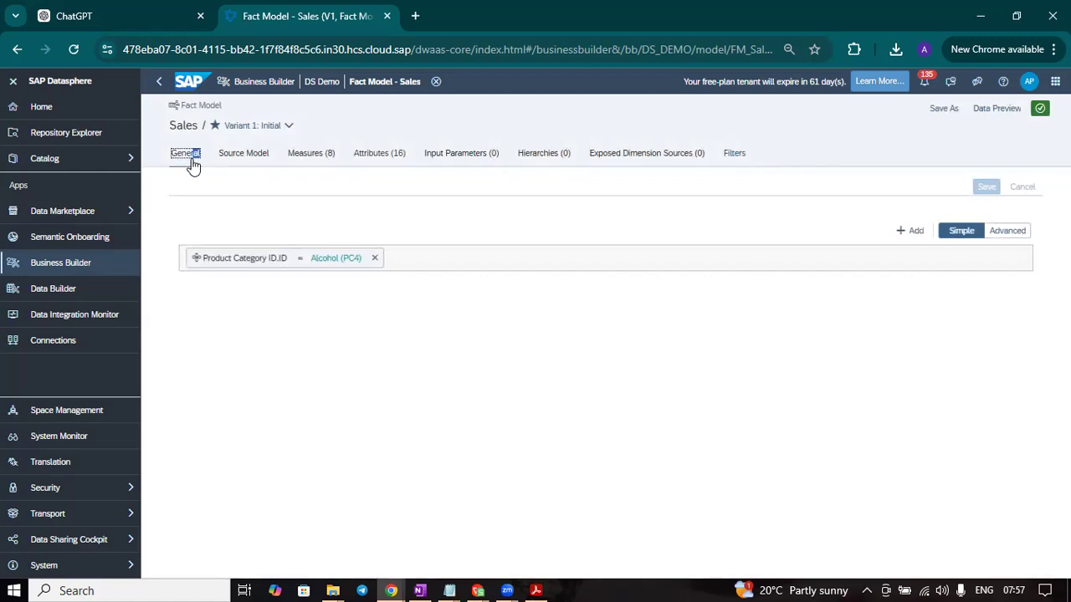